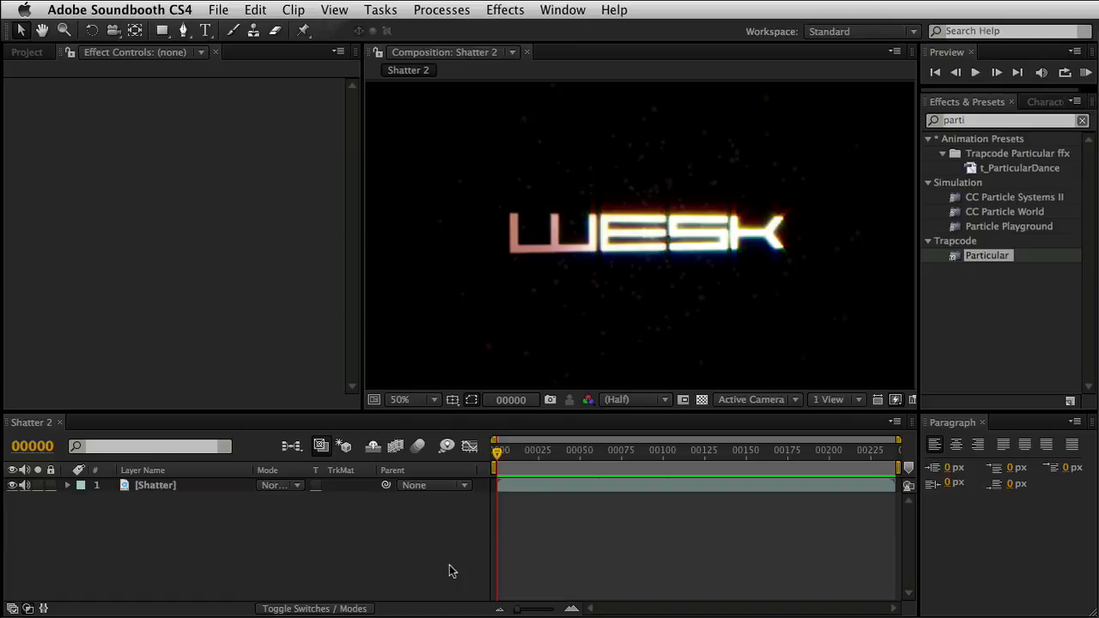
- Play the finished Shatter 2 animation and return to its first frame
click(452, 571)
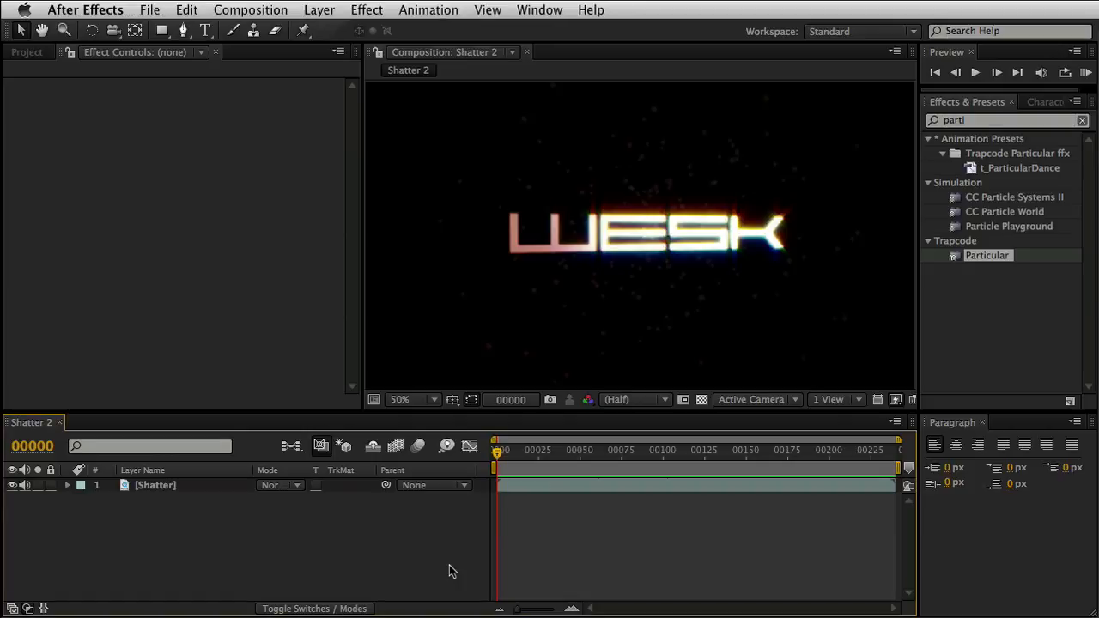
key(space)
mouse_move(499, 453)
mouse_down()
mouse_move(668, 456)
mouse_move(482, 449)
mouse_up()
- Create a new composition with the HDV/HDTV 720 29.97 preset, 1280 x 720 px and a duration of 900 frames
click(42, 54)
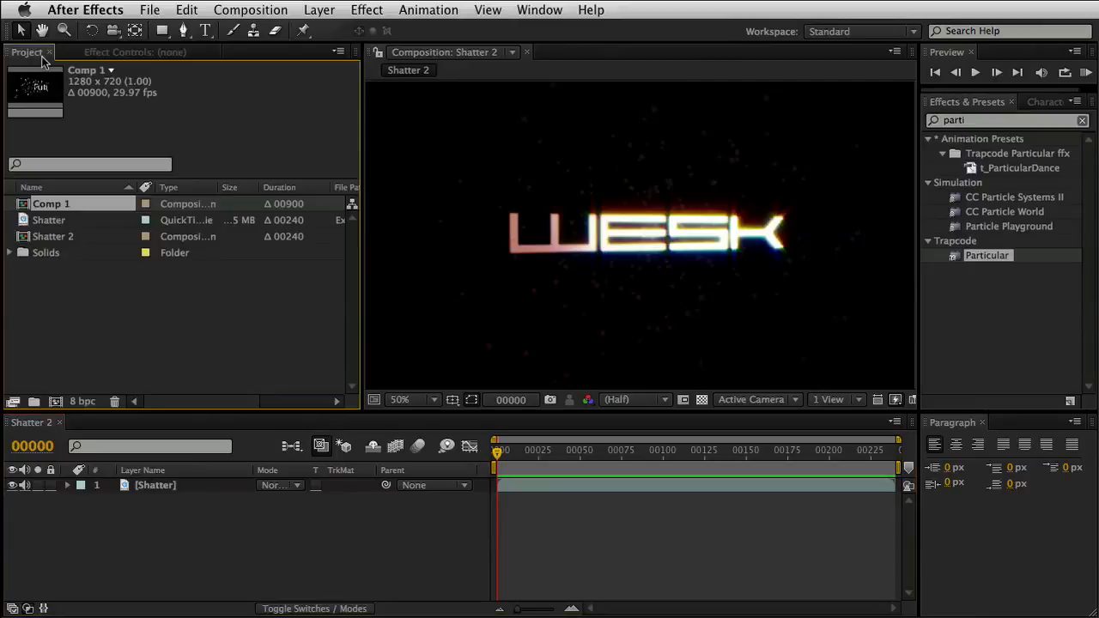
click(55, 401)
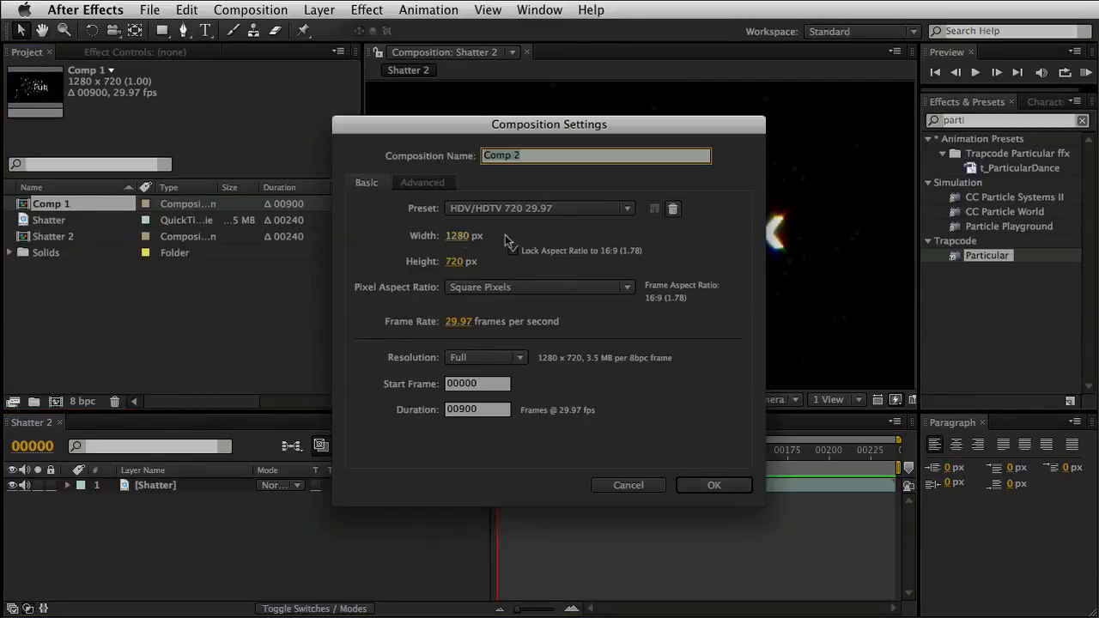
click(706, 485)
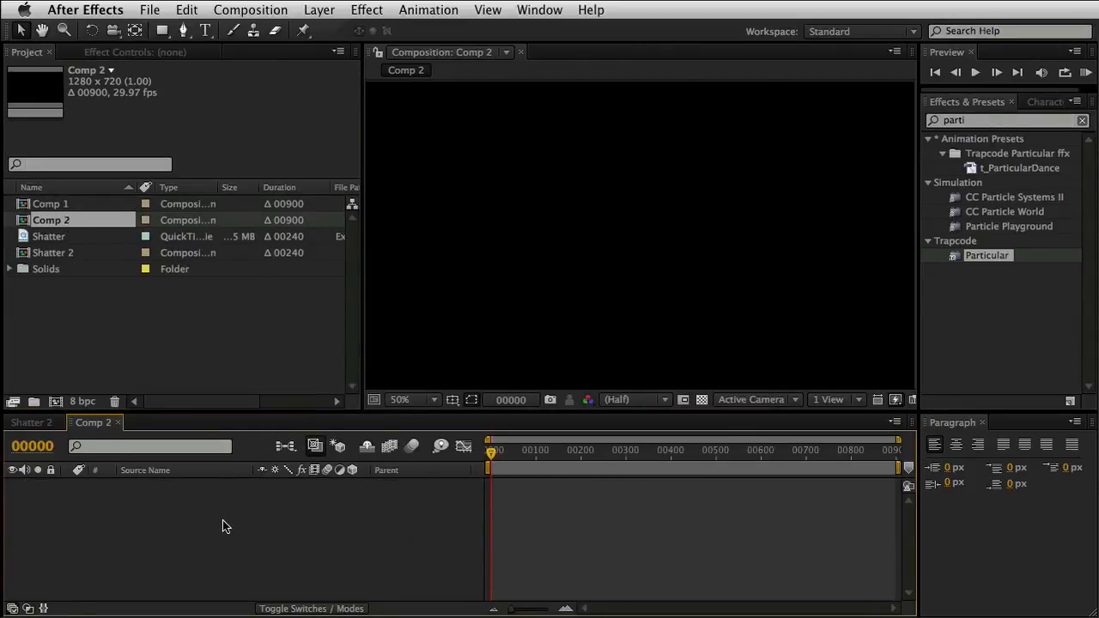
- Add a horizontal text layer reading "AETuts" to the new composition
click(206, 30)
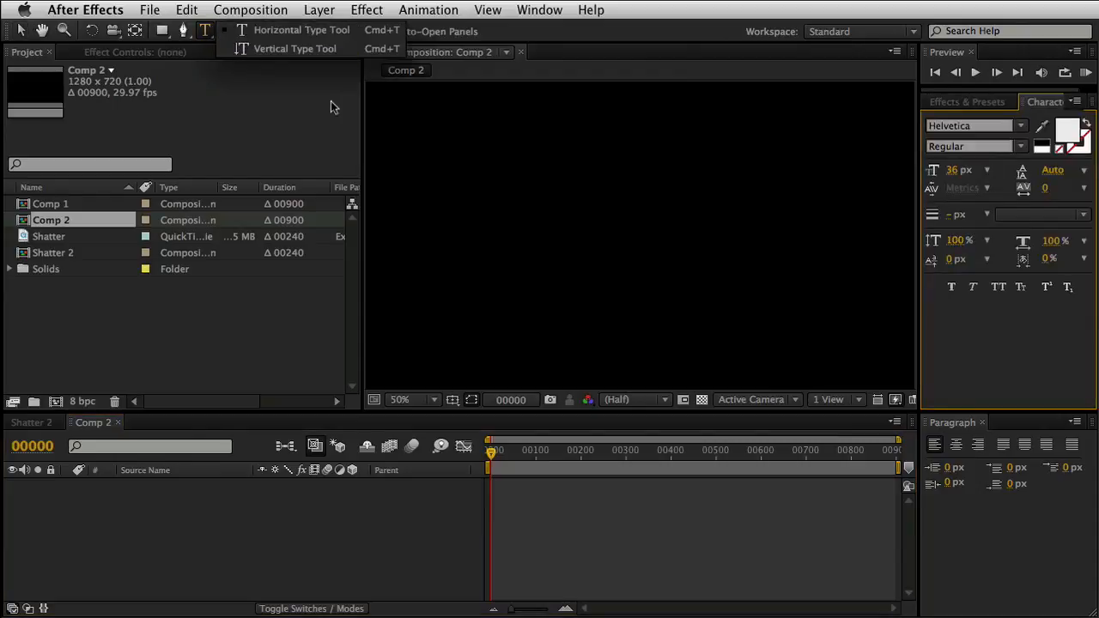
click(554, 196)
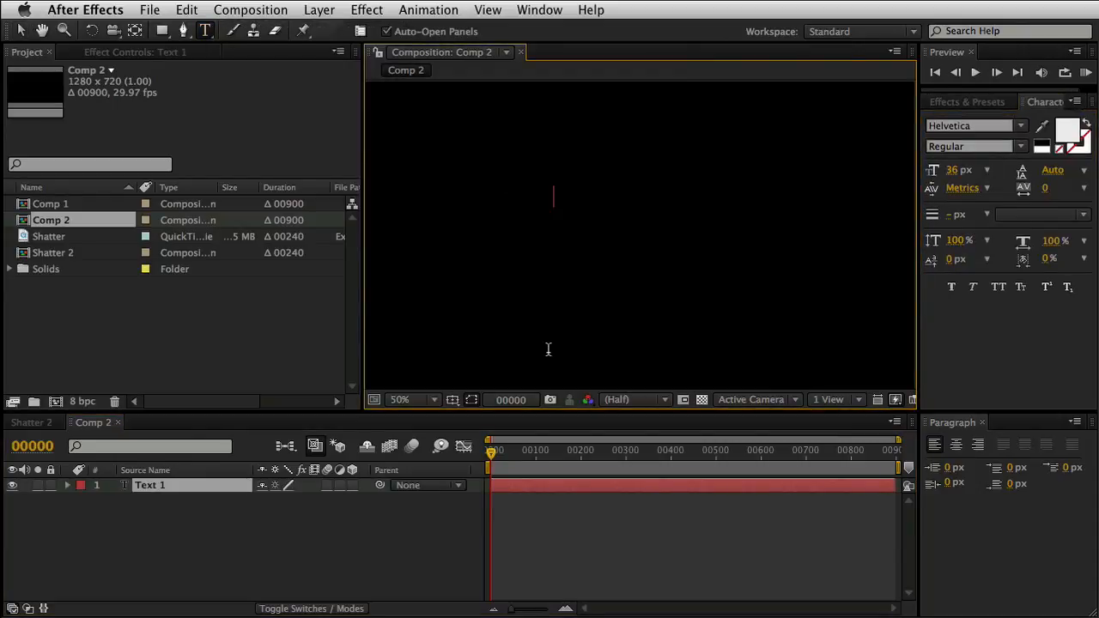
text(AETuts)
click(20, 30)
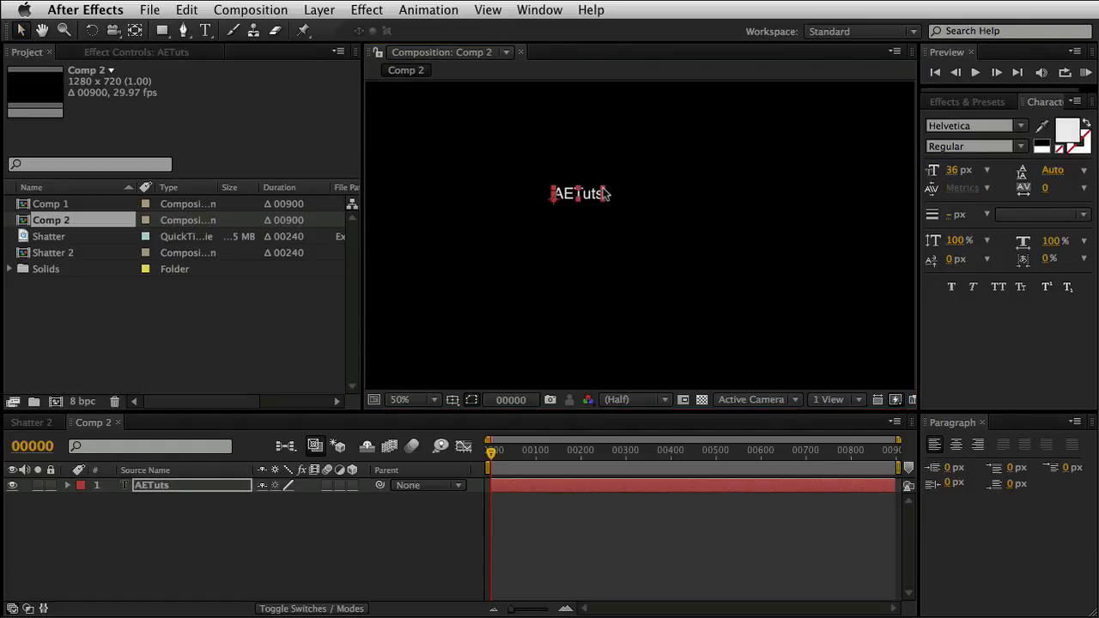
- Enlarge the AETuts text to fill most of the frame's width and reposition it near the centre
drag(605, 187, 886, 101)
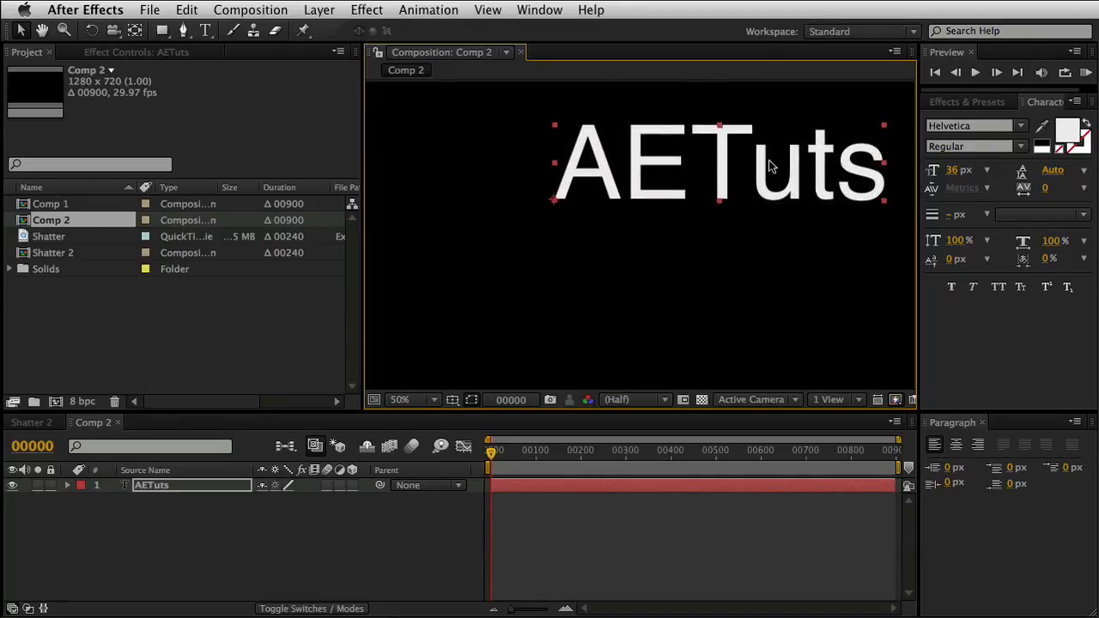
drag(766, 169, 692, 225)
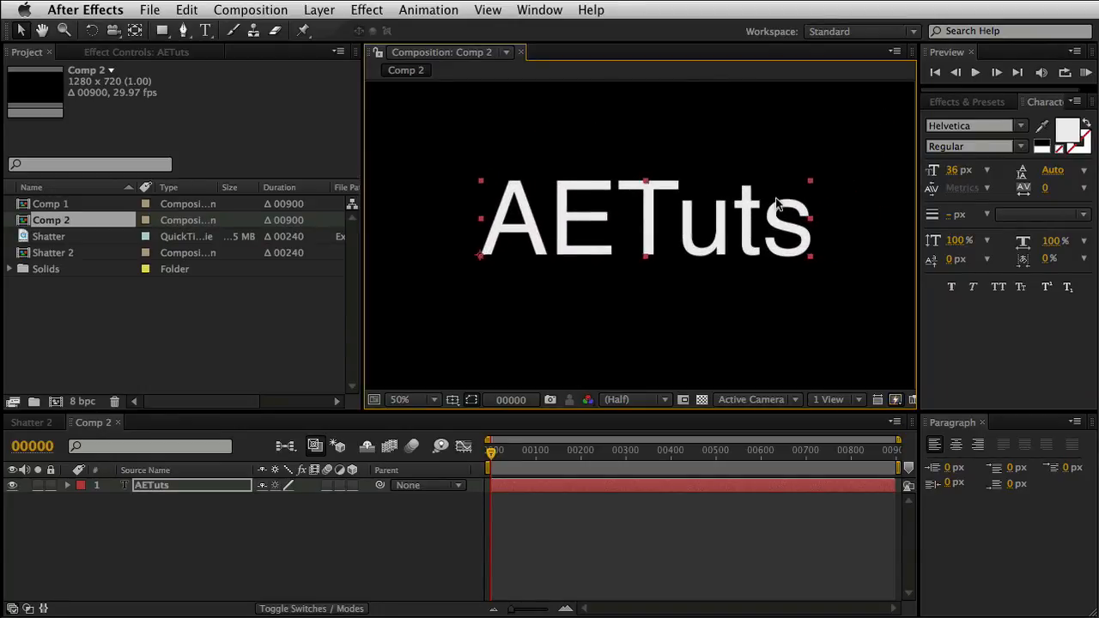
click(838, 156)
click(737, 212)
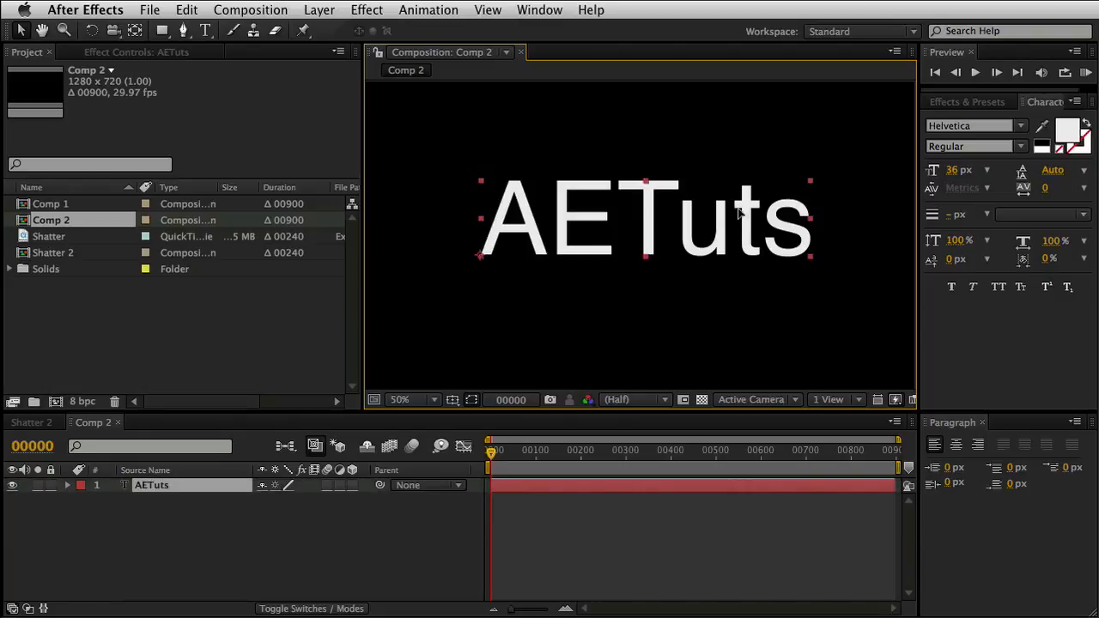
drag(814, 178, 877, 146)
drag(794, 206, 750, 225)
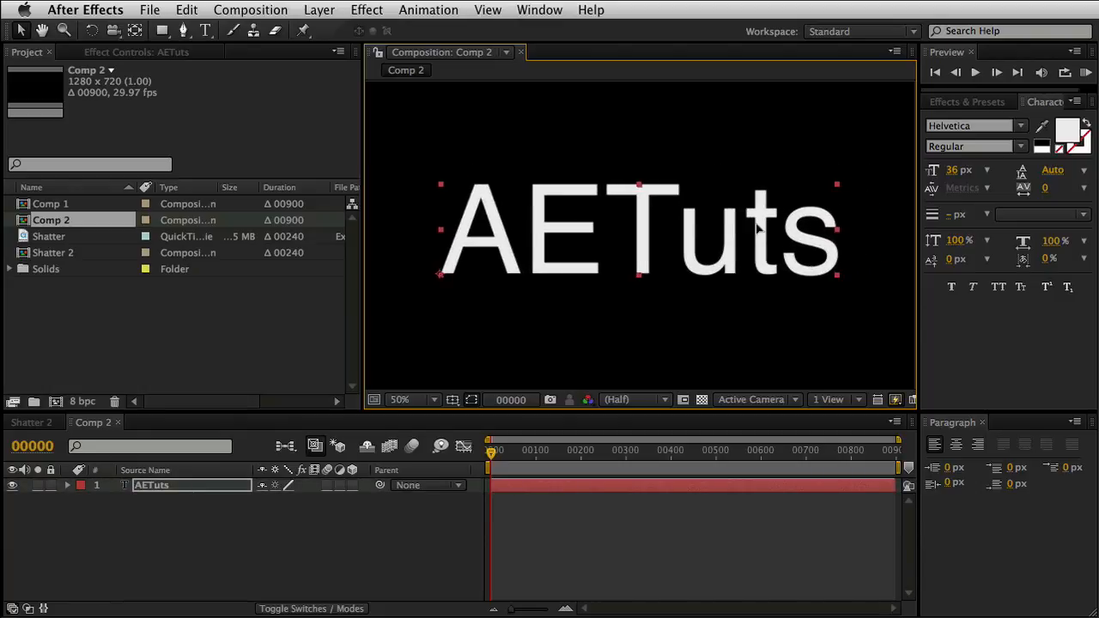
- Set the AETuts text's font style to Bold, scale it down slightly and re-centre it in the frame
click(1018, 147)
click(978, 161)
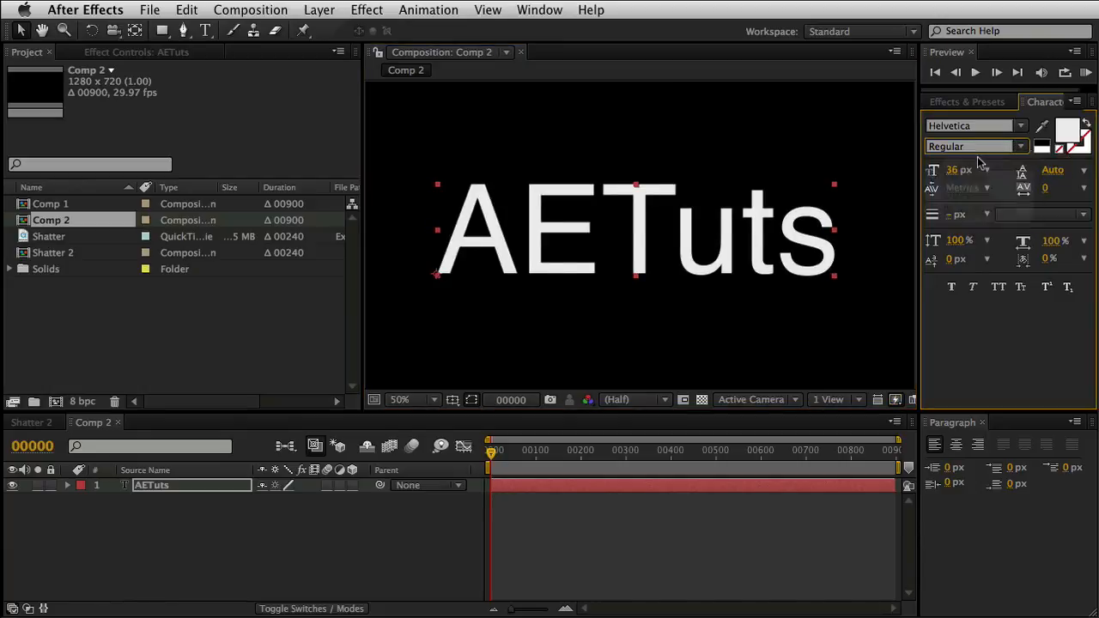
click(856, 188)
click(842, 201)
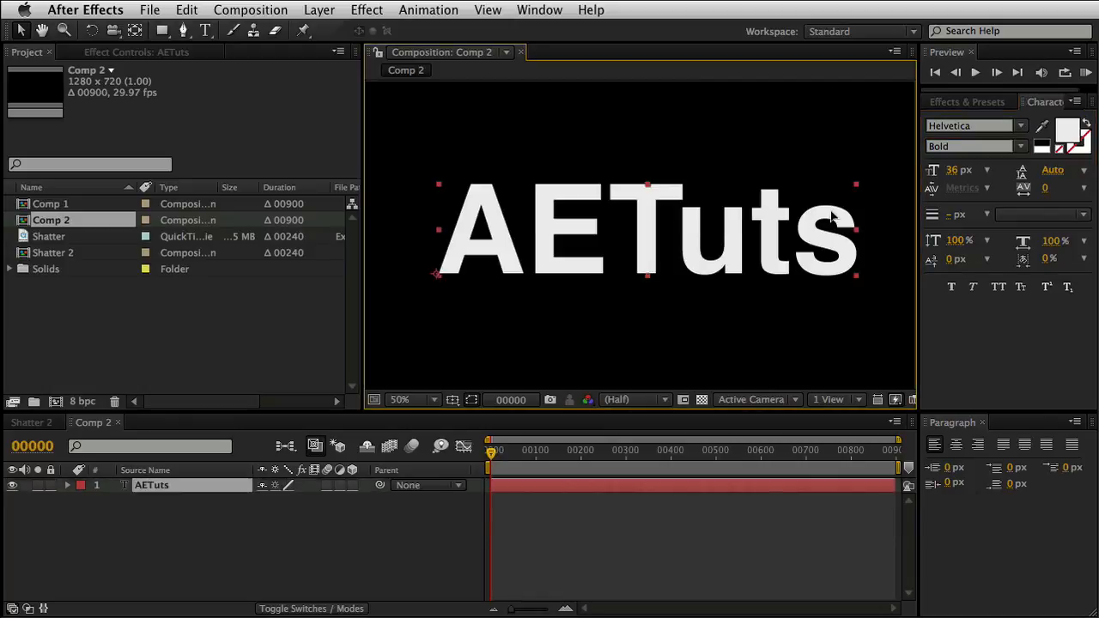
click(856, 189)
click(861, 188)
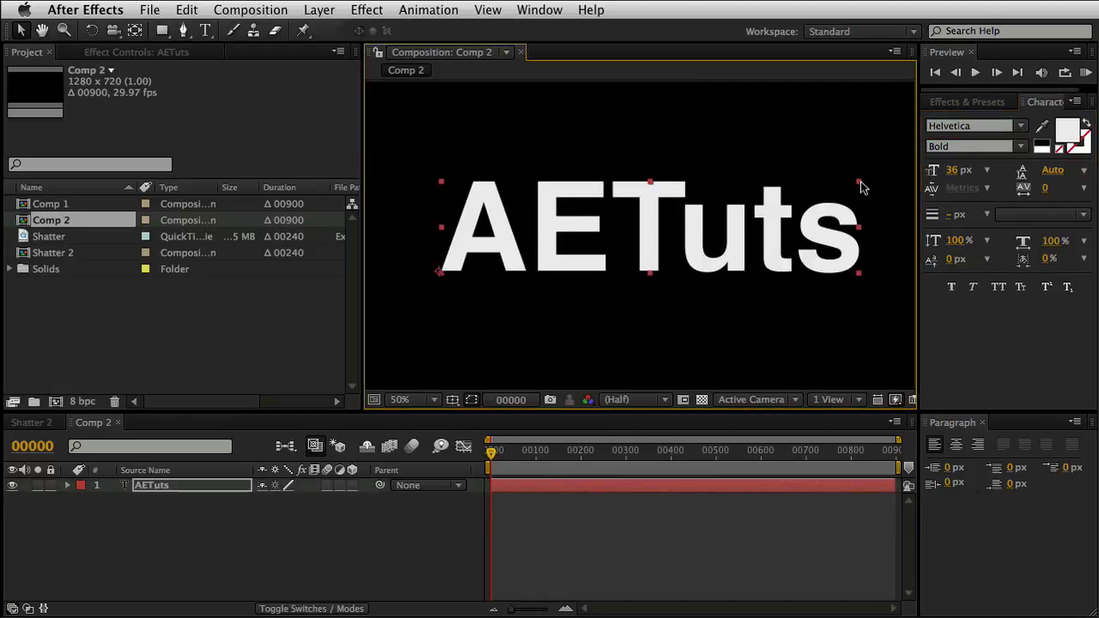
drag(859, 186, 839, 191)
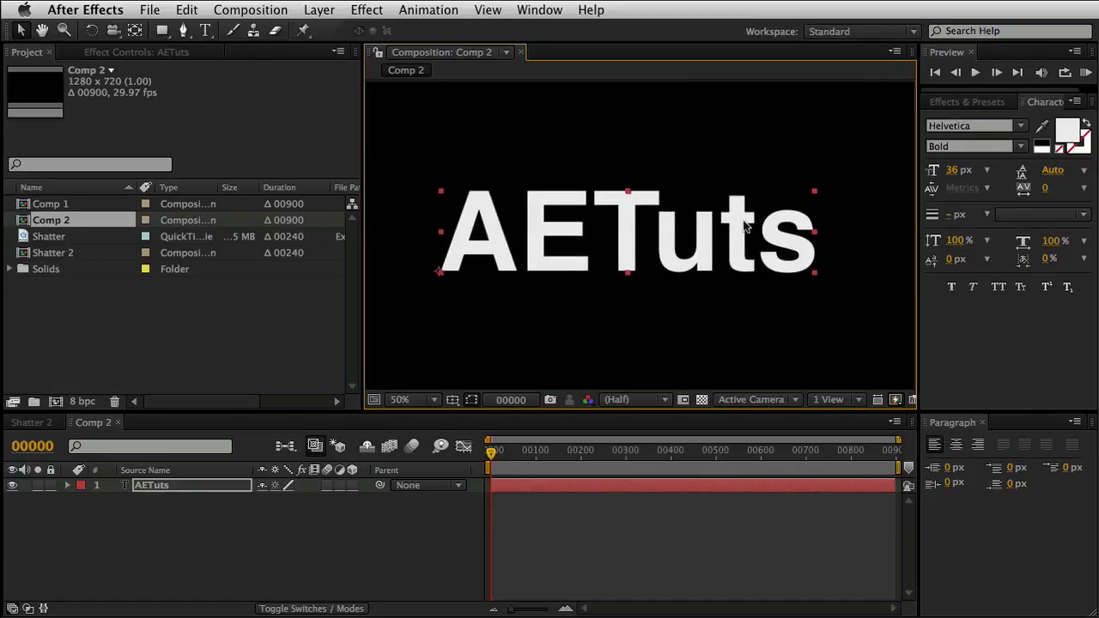
drag(746, 224, 749, 229)
click(410, 562)
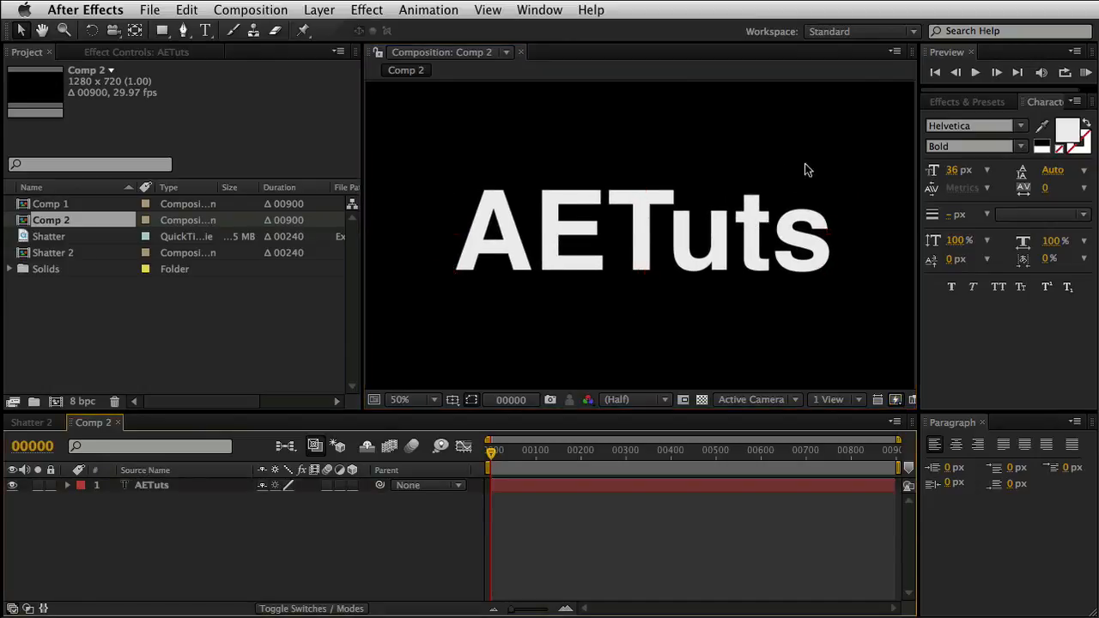
- Search the effects for "shat" and apply the Shatter effect to the AETuts text layer
click(950, 103)
click(954, 120)
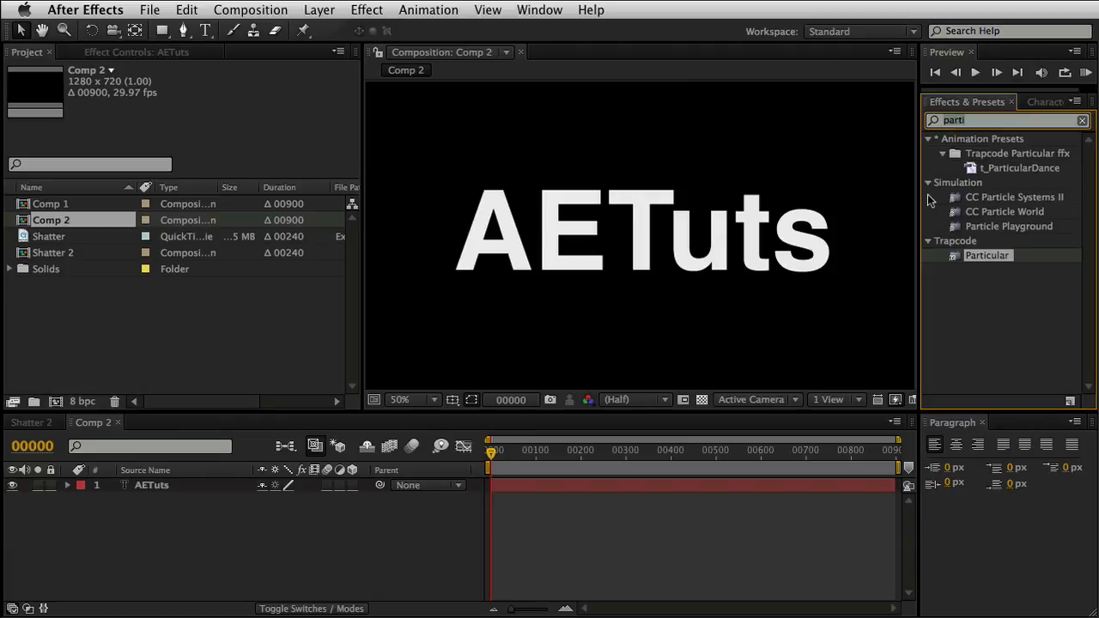
text(shat)
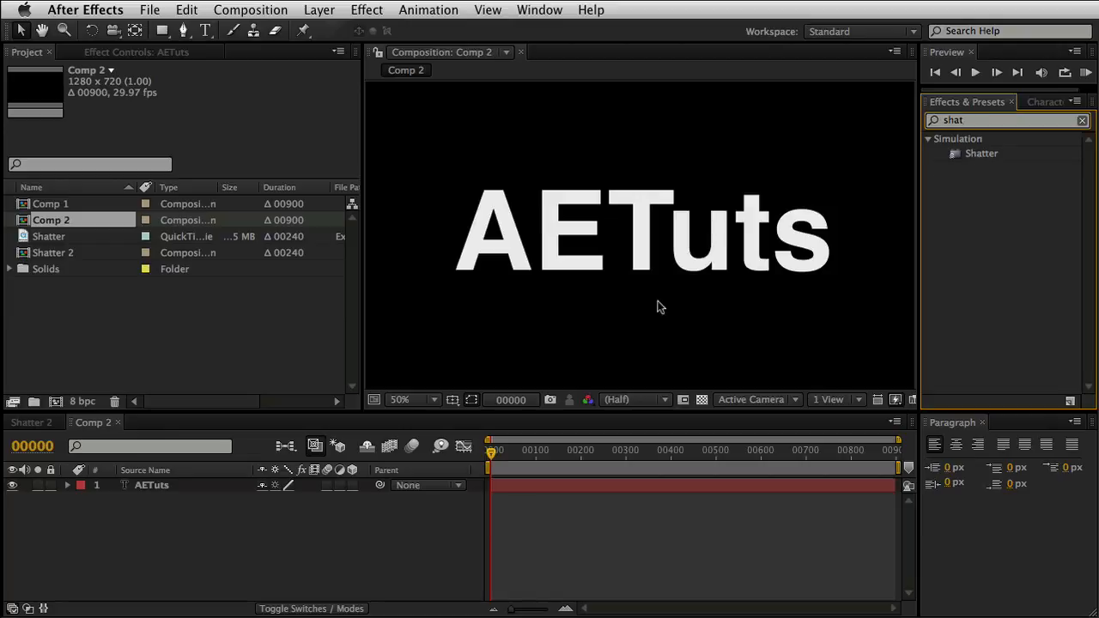
click(225, 489)
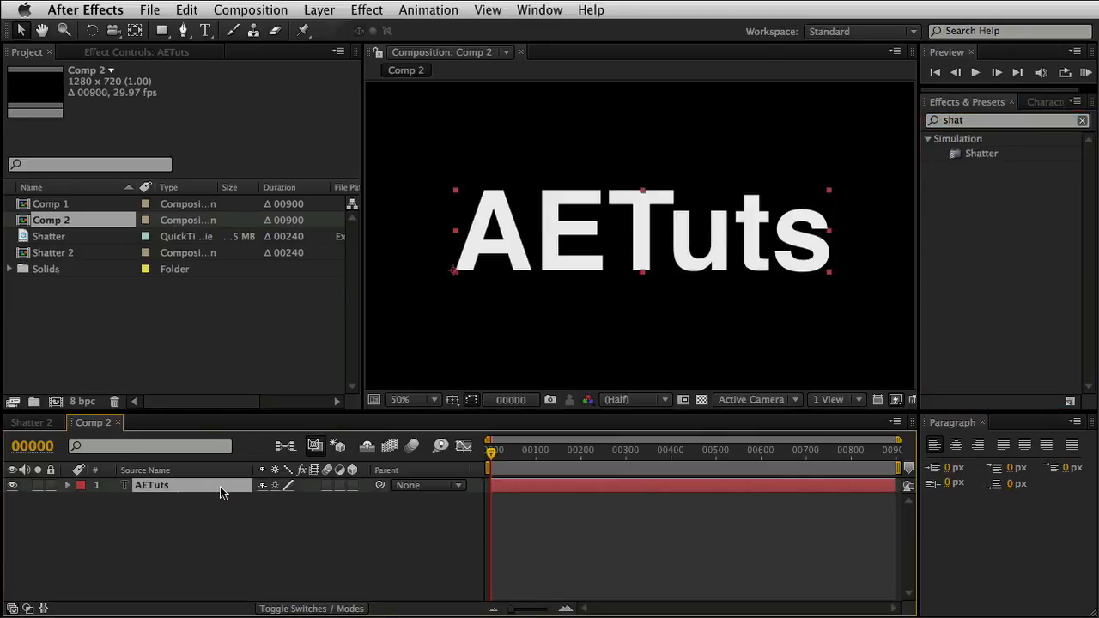
double_click(951, 161)
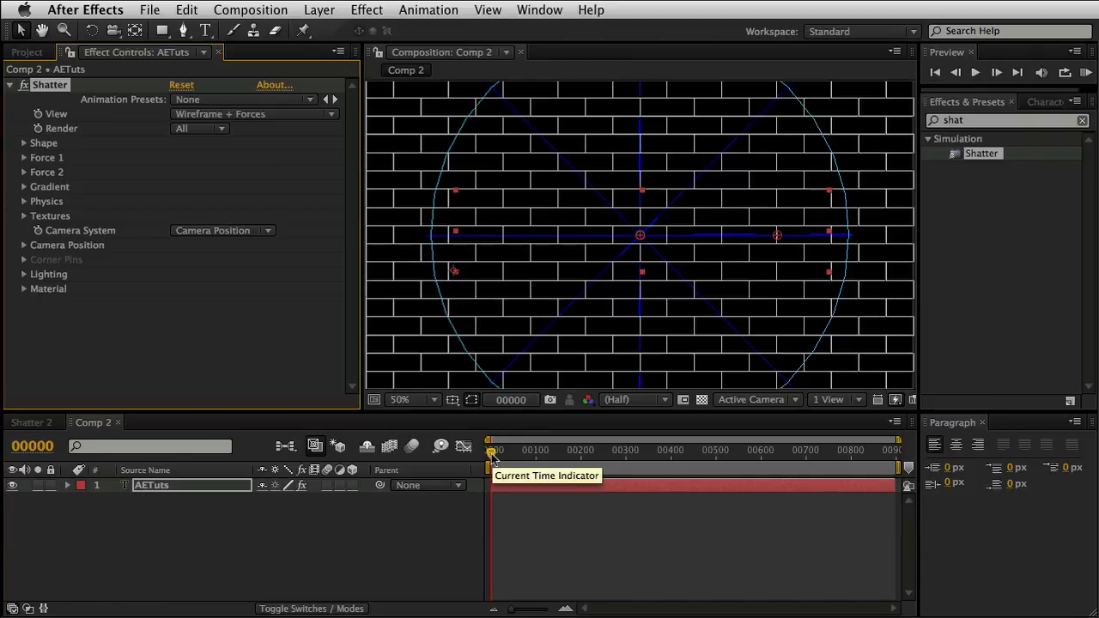
- Set the Shatter effect's shape pattern to Glass and preview the opening frames
mouse_move(494, 457)
mouse_down()
mouse_move(510, 452)
mouse_move(489, 449)
mouse_up()
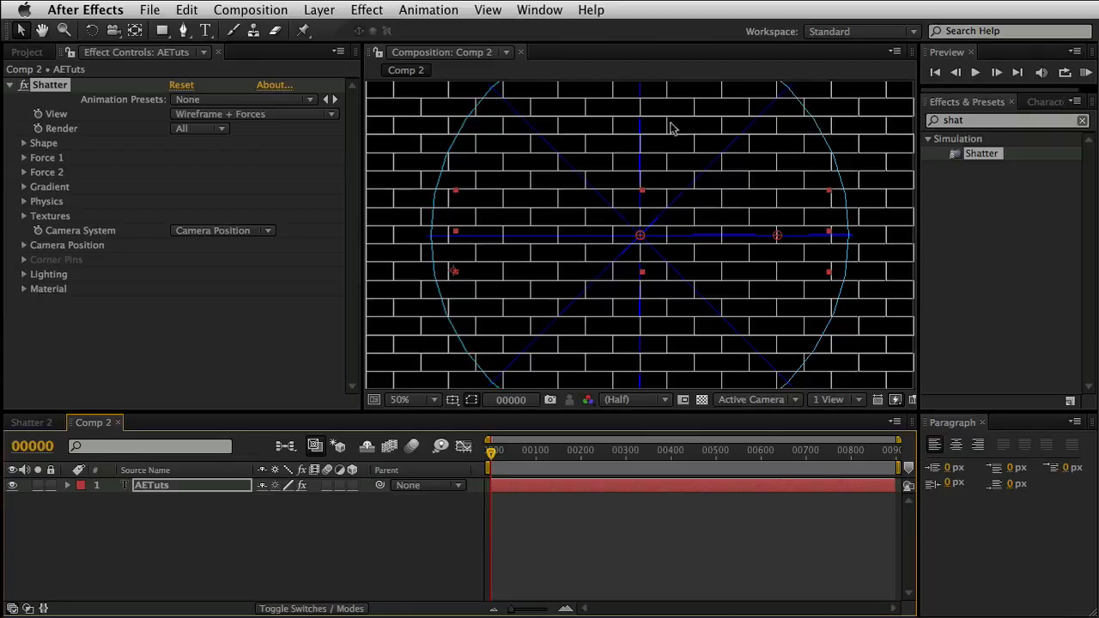
click(24, 143)
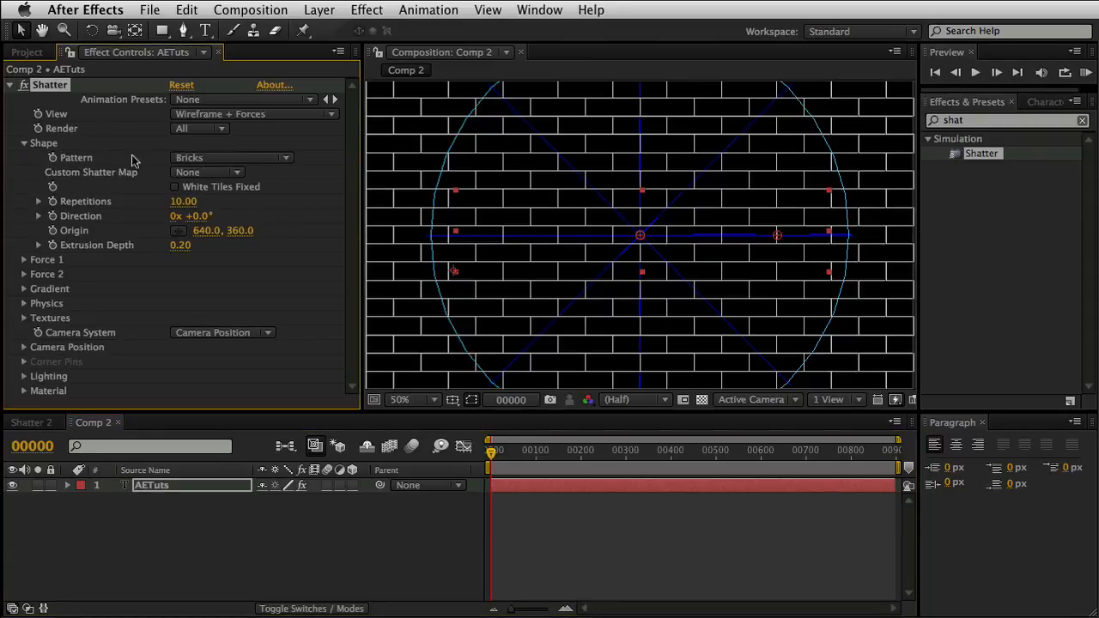
click(286, 159)
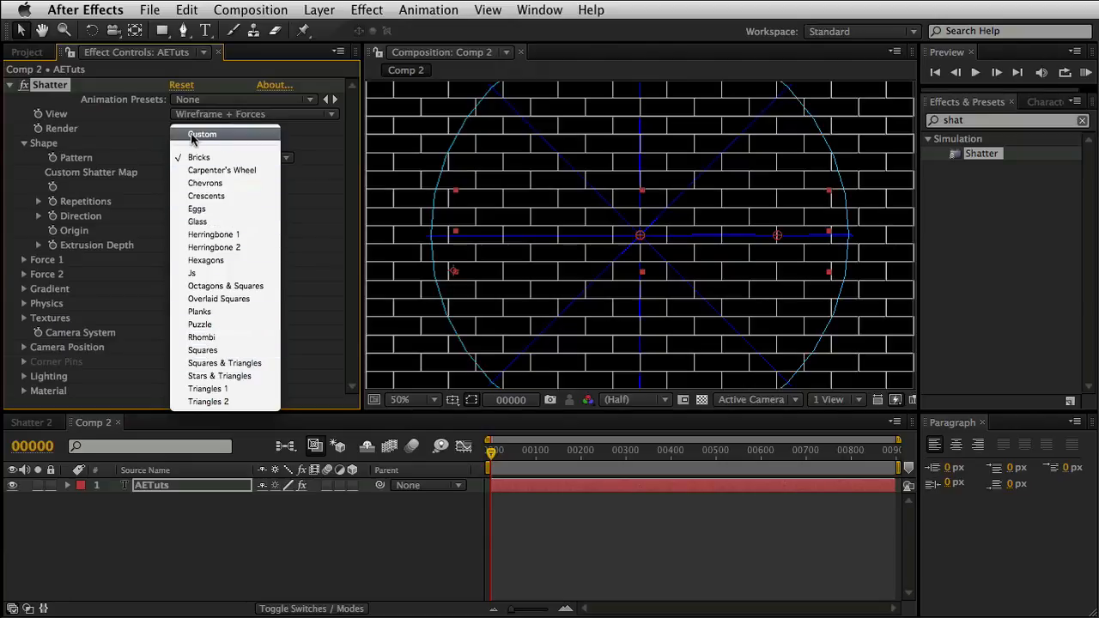
click(199, 223)
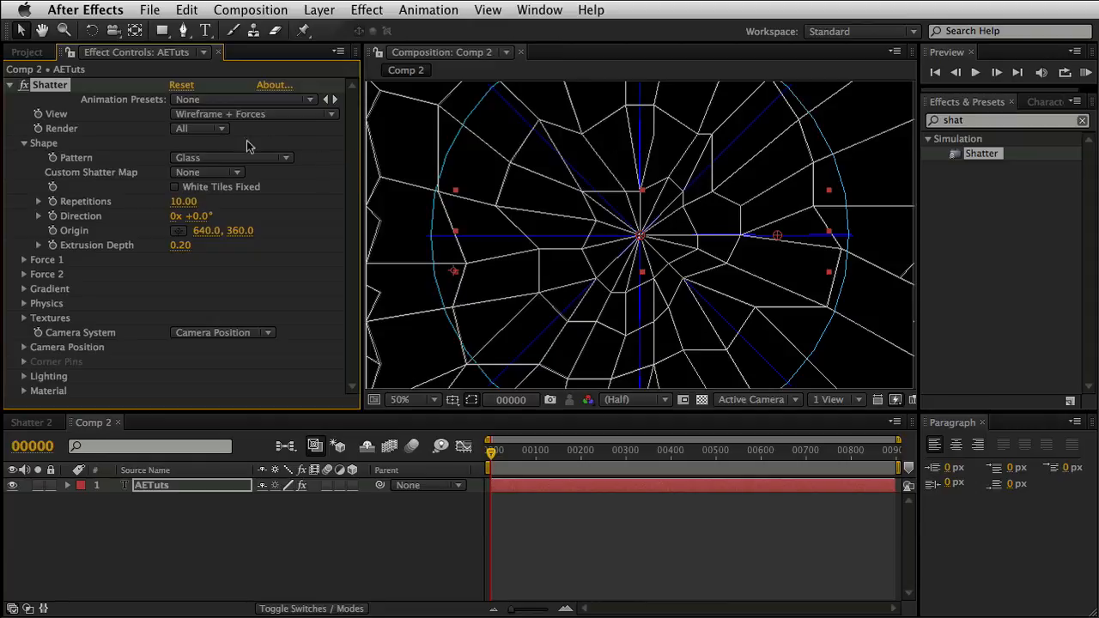
mouse_move(490, 453)
mouse_down()
mouse_move(508, 452)
mouse_move(490, 452)
mouse_up()
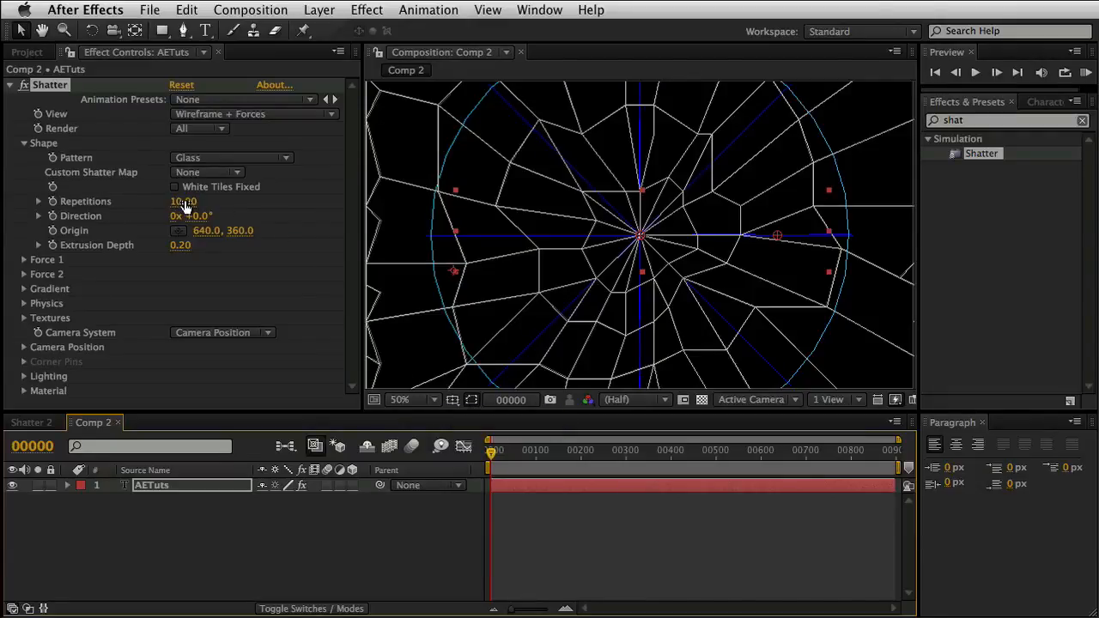
- Try other Repetitions and Direction values for the Glass pattern, return Repetitions to 10 and undo the Direction change
drag(180, 206, 264, 201)
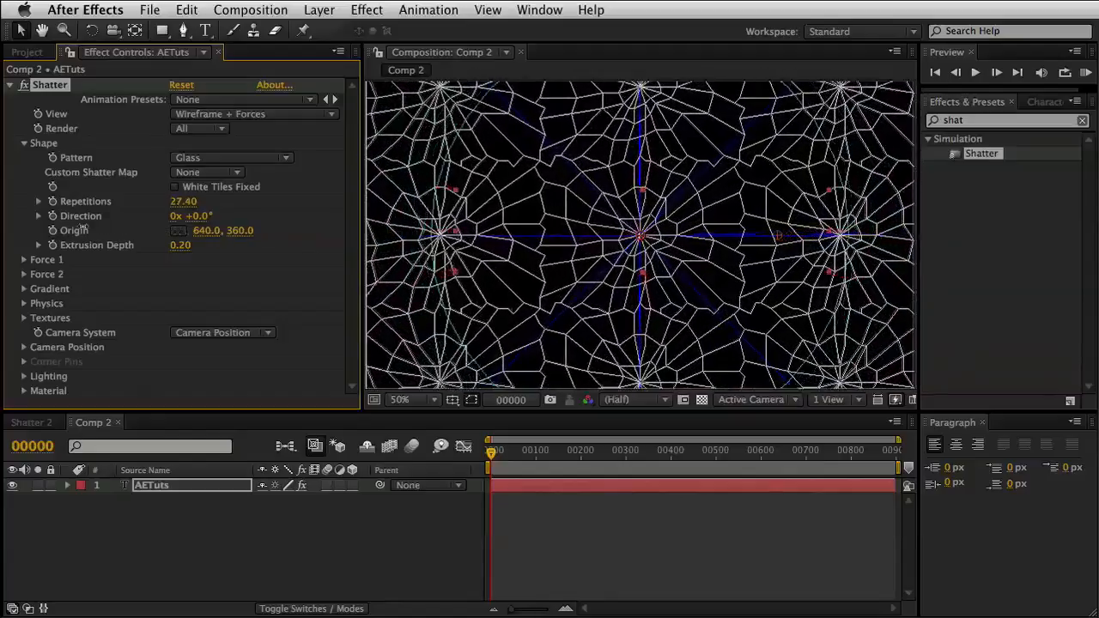
drag(183, 207, 103, 203)
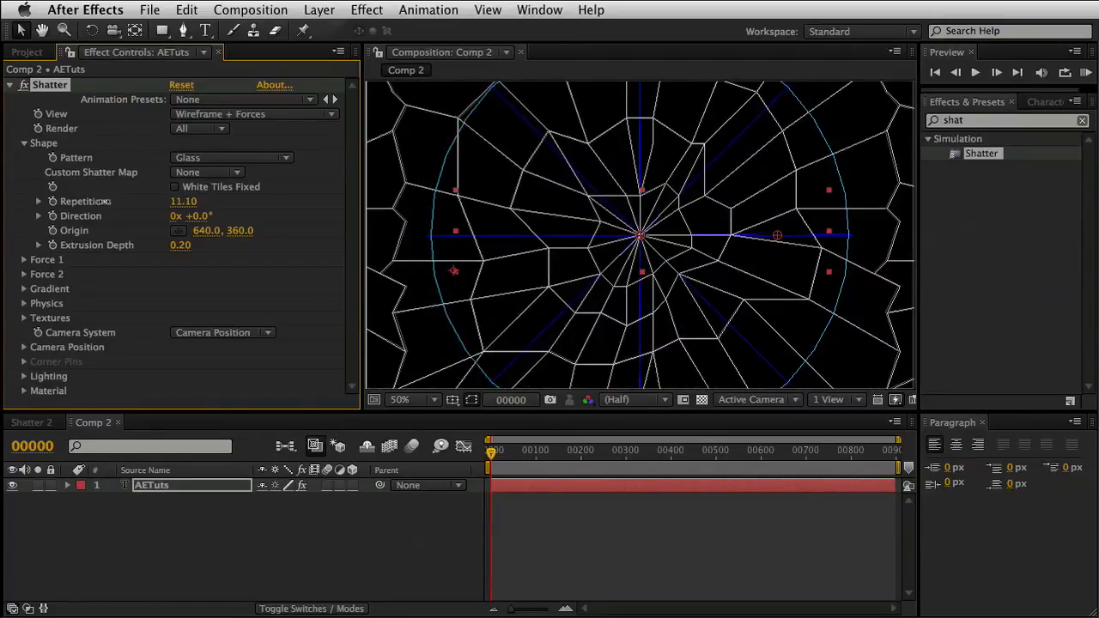
mouse_move(490, 455)
mouse_down()
mouse_move(554, 453)
mouse_move(494, 453)
mouse_up()
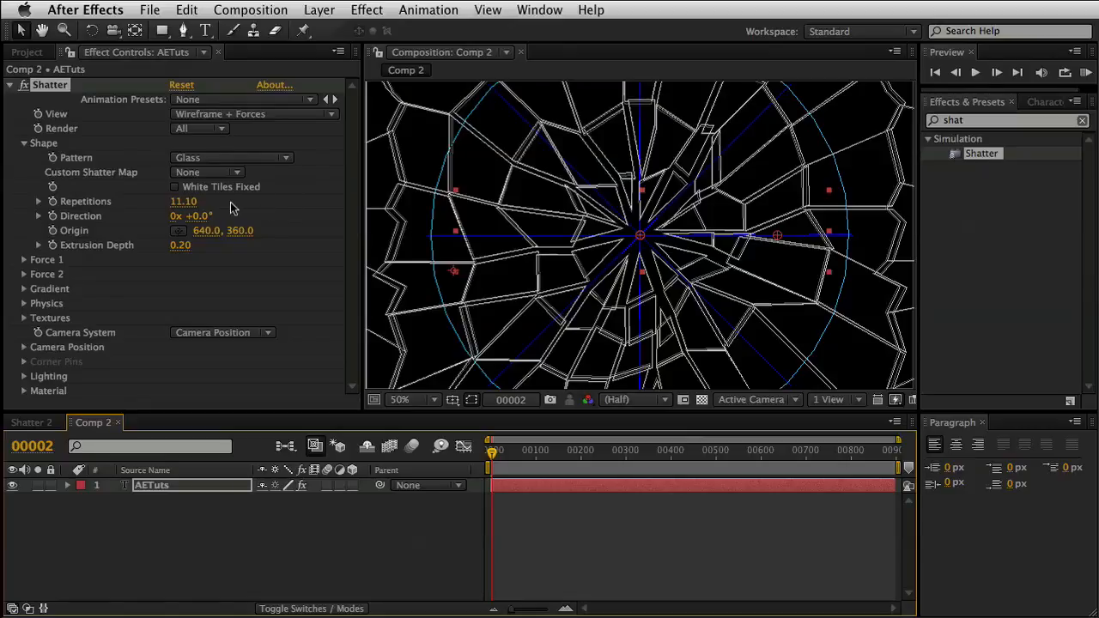
mouse_move(183, 207)
mouse_down()
mouse_move(352, 214)
mouse_move(175, 217)
mouse_up()
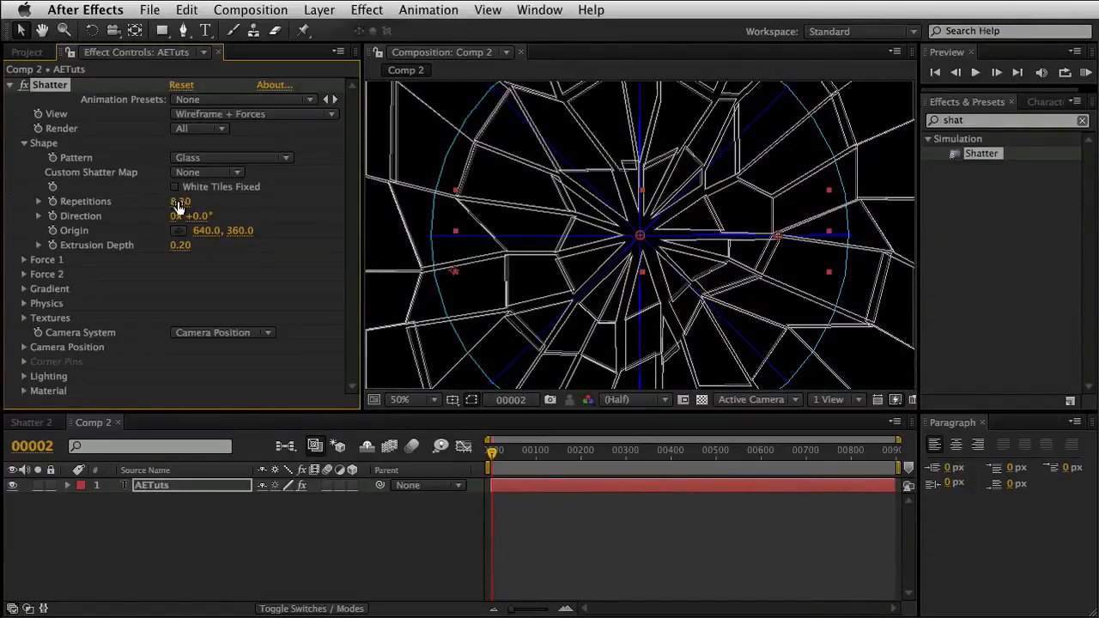
click(182, 201)
text(10)
key(Return)
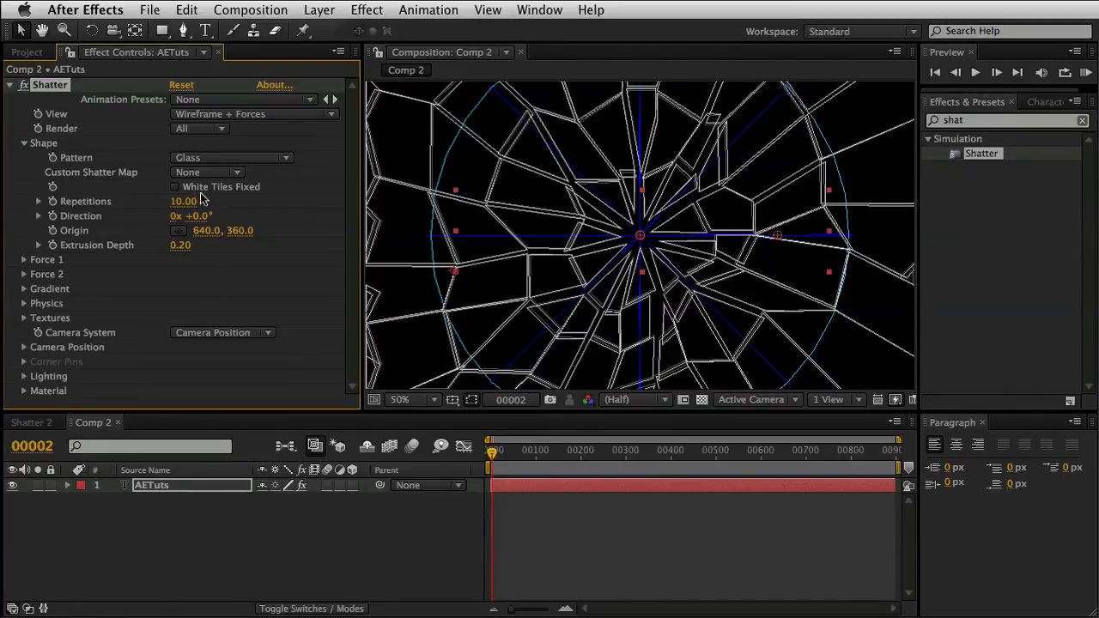
drag(197, 217, 367, 307)
key(super+z)
- Move to frame 10 and set the shattered pieces' Extrusion Depth to 0.10
drag(493, 455, 498, 455)
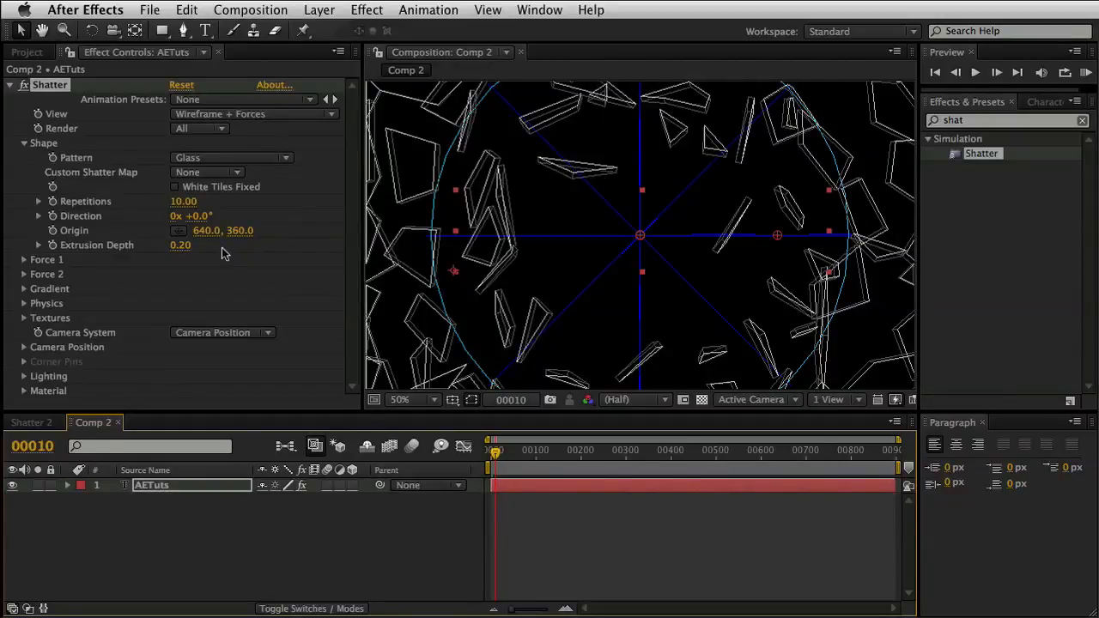
click(183, 245)
mouse_move(183, 244)
mouse_down()
mouse_move(337, 256)
mouse_move(178, 249)
mouse_up()
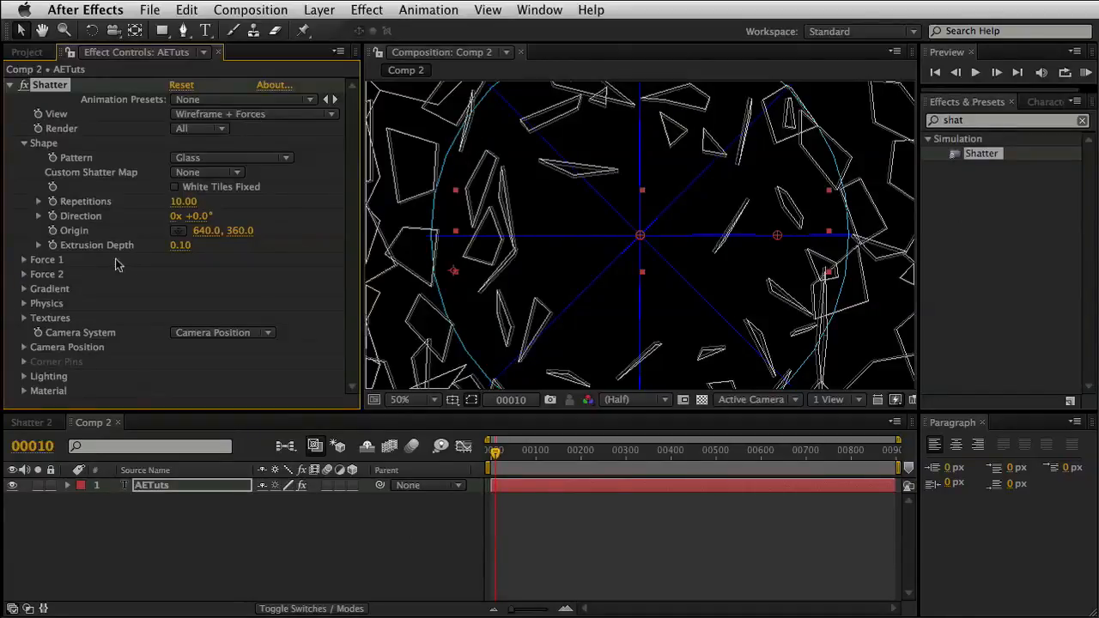
- Set the position of Shatter's Force 1 to 438.0, 405.0
click(24, 260)
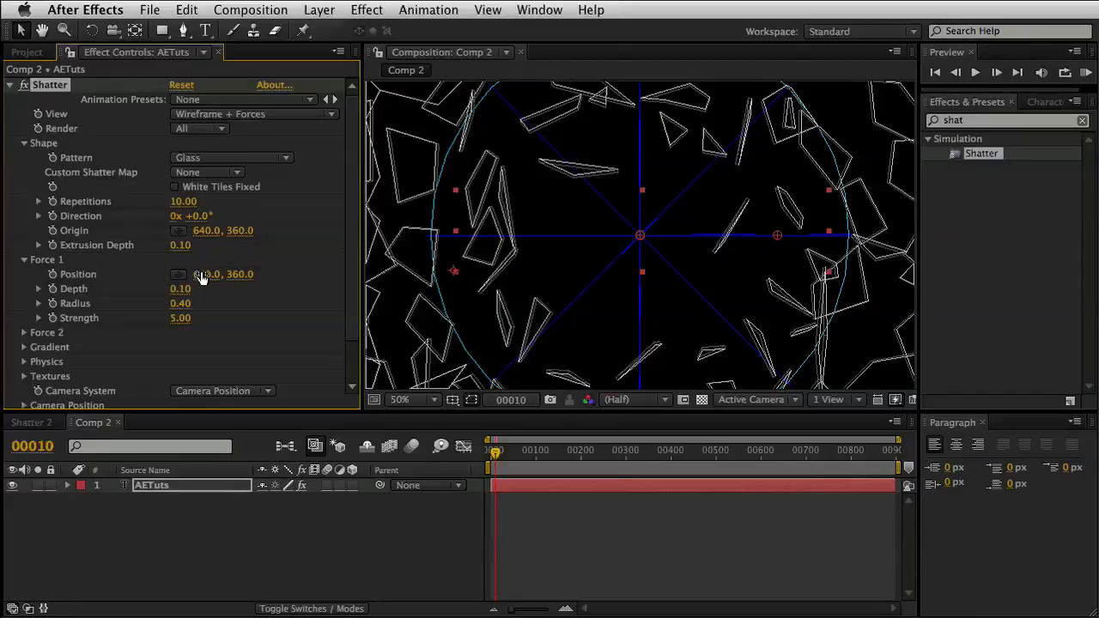
drag(202, 279, 31, 305)
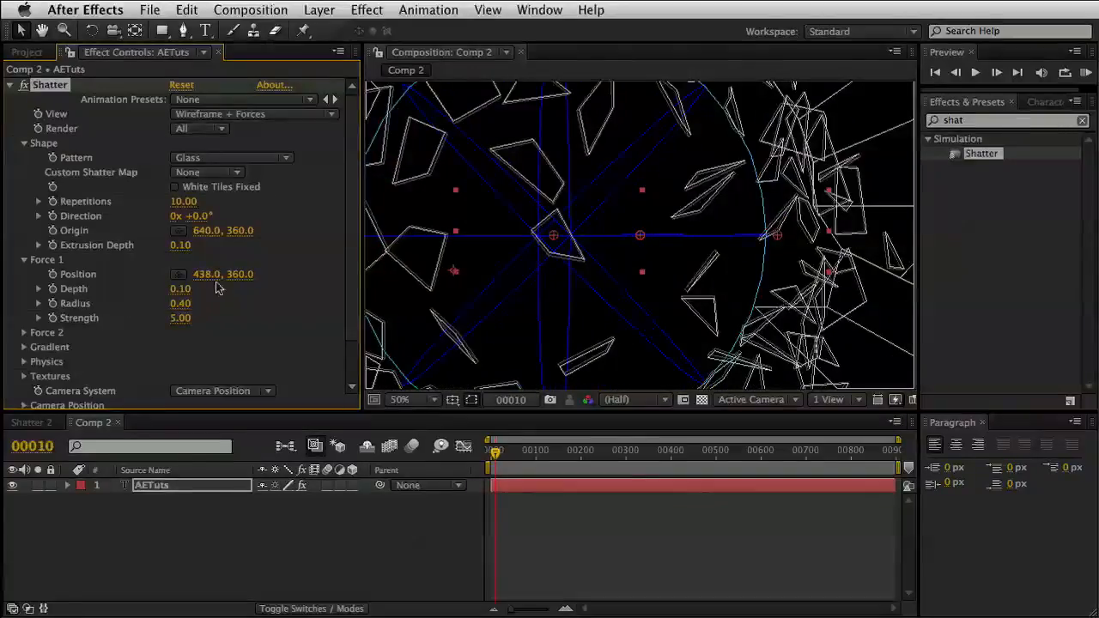
drag(242, 275, 251, 298)
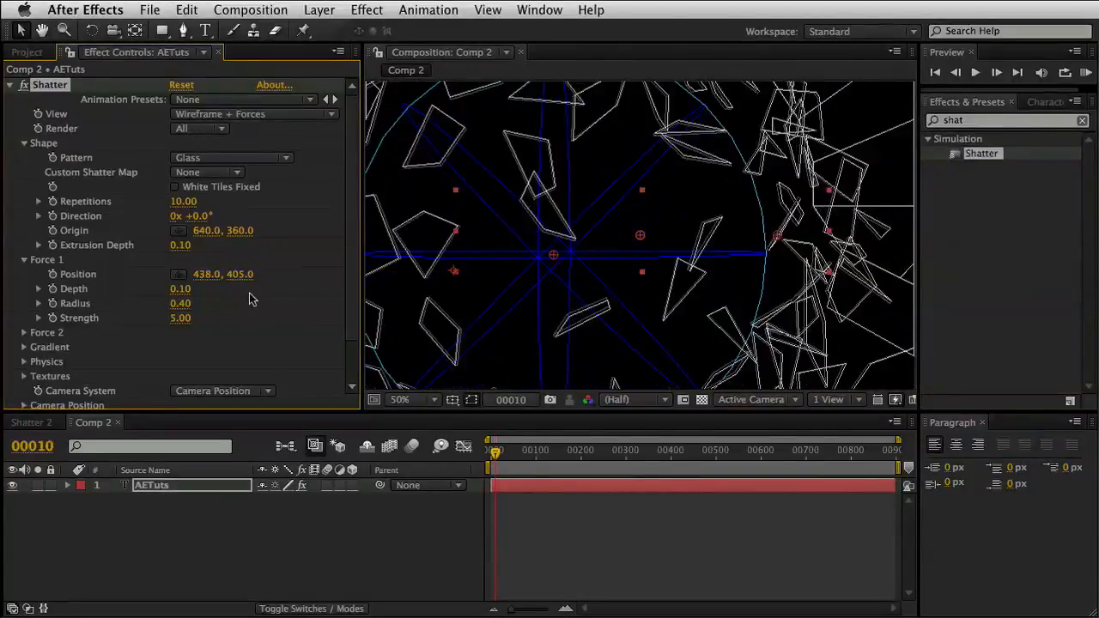
- Undo the last changes to the position of Shatter's Force 1
key(super+z)
key(super+z)
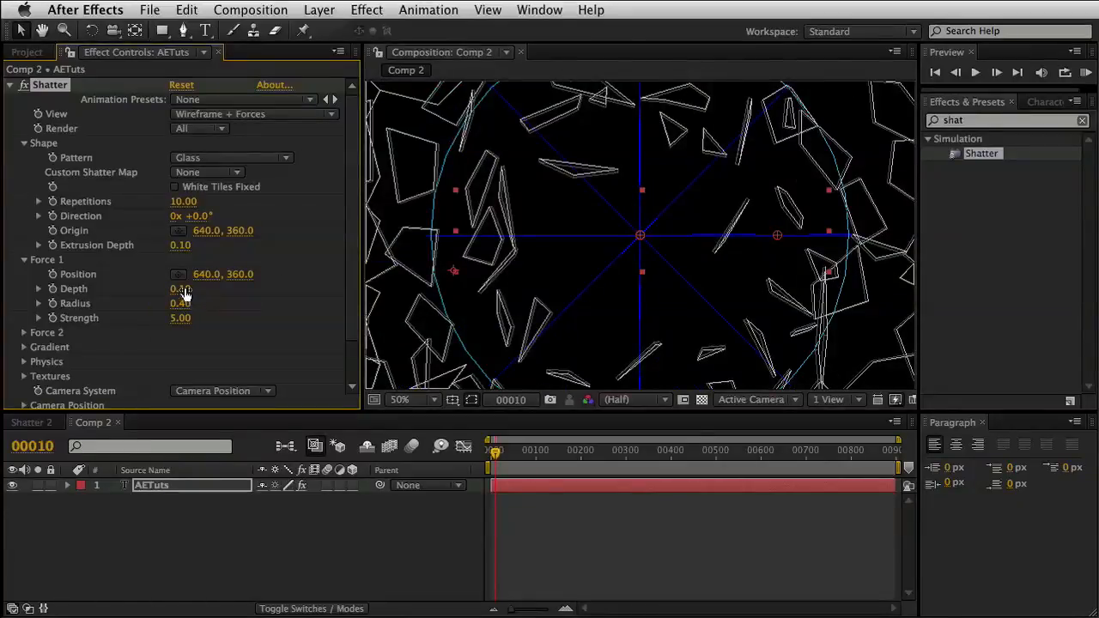
- Try a Depth of 0.23 for Force 1 and undo it
drag(176, 289, 179, 313)
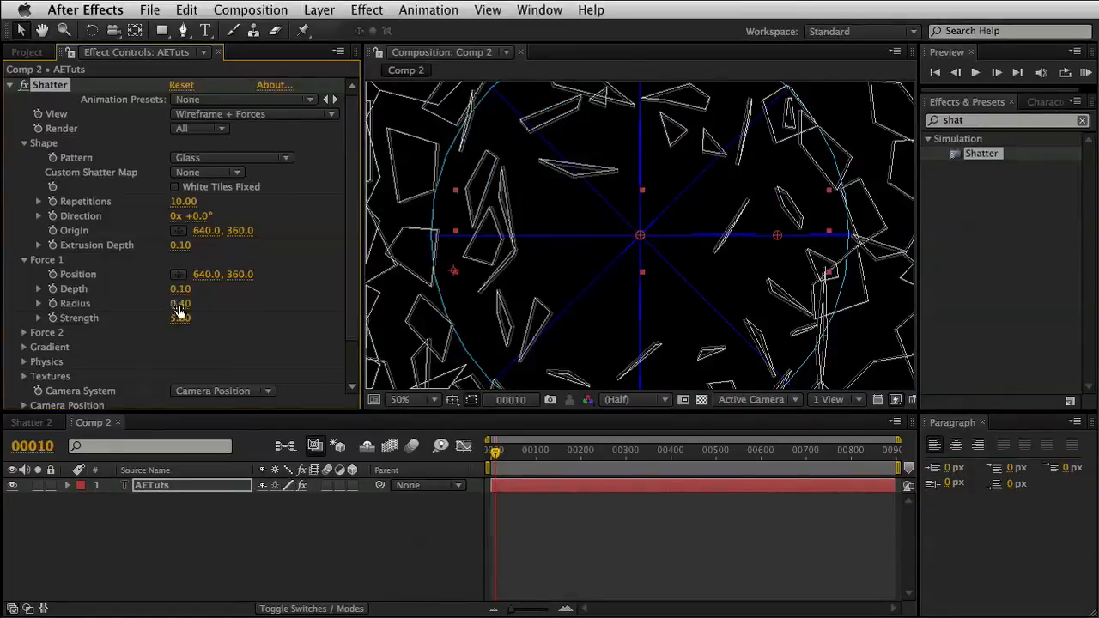
drag(177, 307, 289, 332)
drag(230, 332, 252, 343)
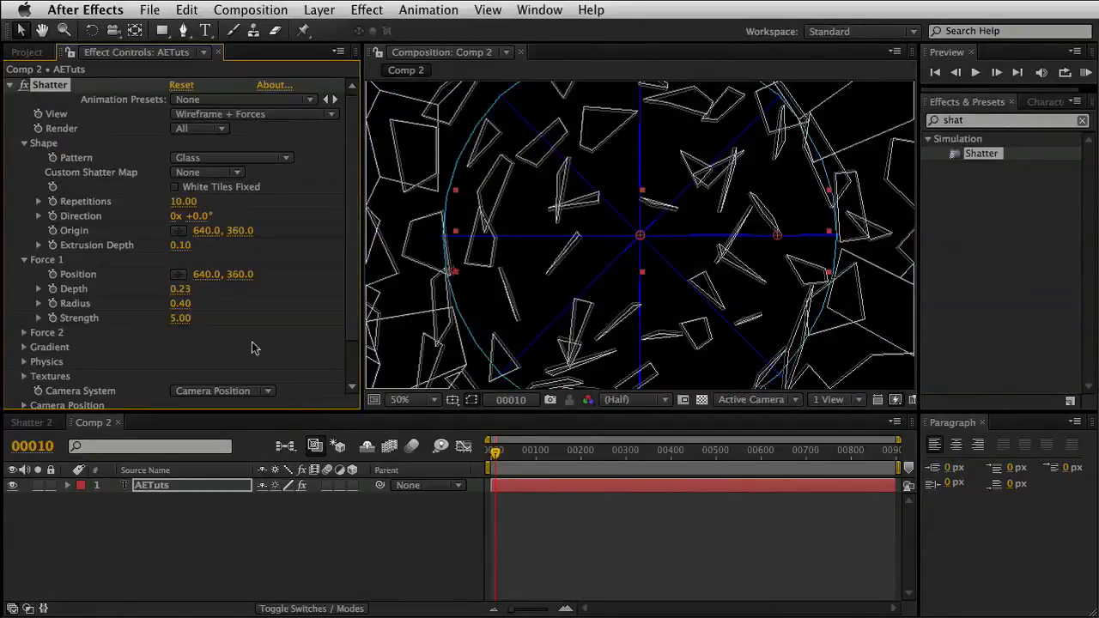
key(super+z)
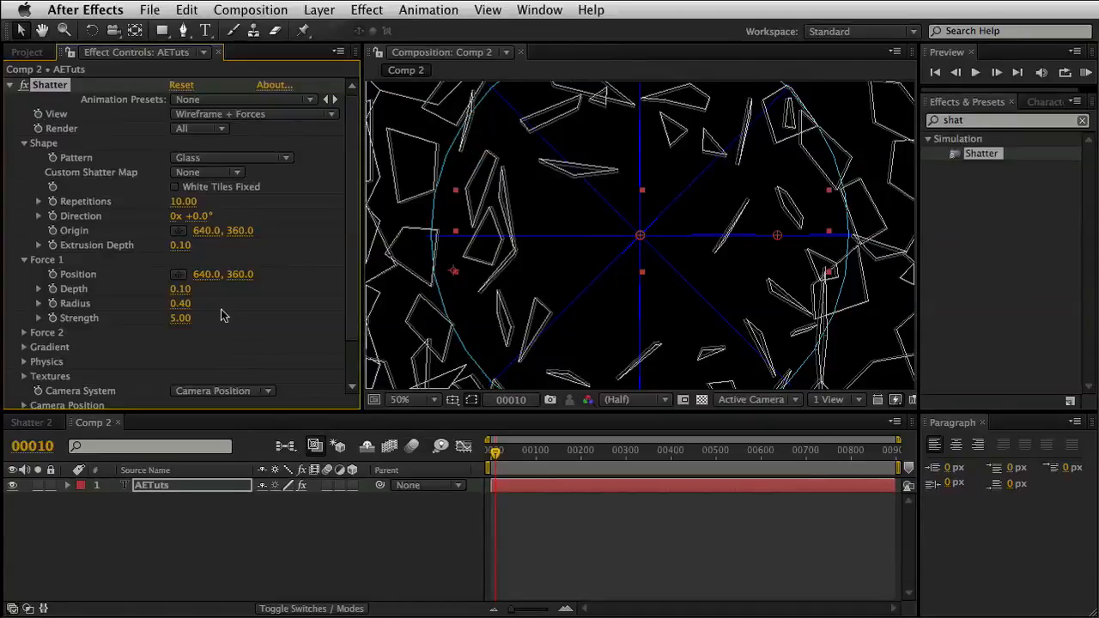
- Reduce the Radius of Shatter's Force 1 to 0.25
drag(176, 305, 155, 305)
click(179, 305)
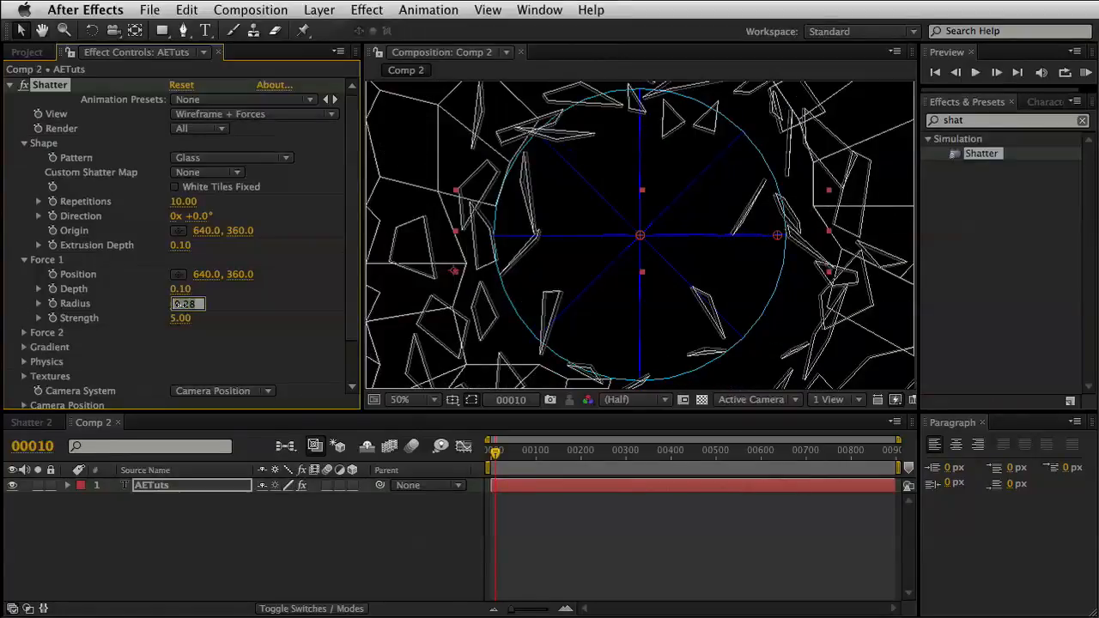
text(0.25)
key(Return)
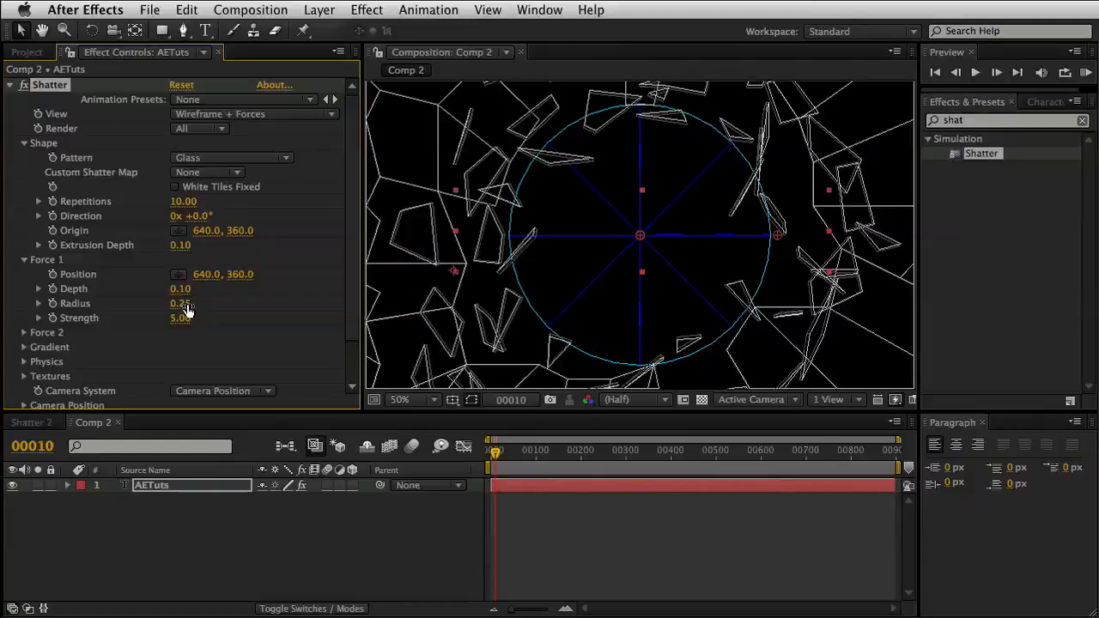
- Try Force 1 Strength values between 5.00 and 20.30, comparing how the pieces scatter at frame 4
mouse_move(187, 310)
mouse_down()
mouse_move(168, 309)
mouse_move(211, 313)
mouse_move(192, 313)
mouse_up()
mouse_move(180, 323)
mouse_down()
mouse_move(257, 321)
mouse_move(193, 320)
mouse_move(241, 325)
mouse_up()
drag(496, 453, 492, 454)
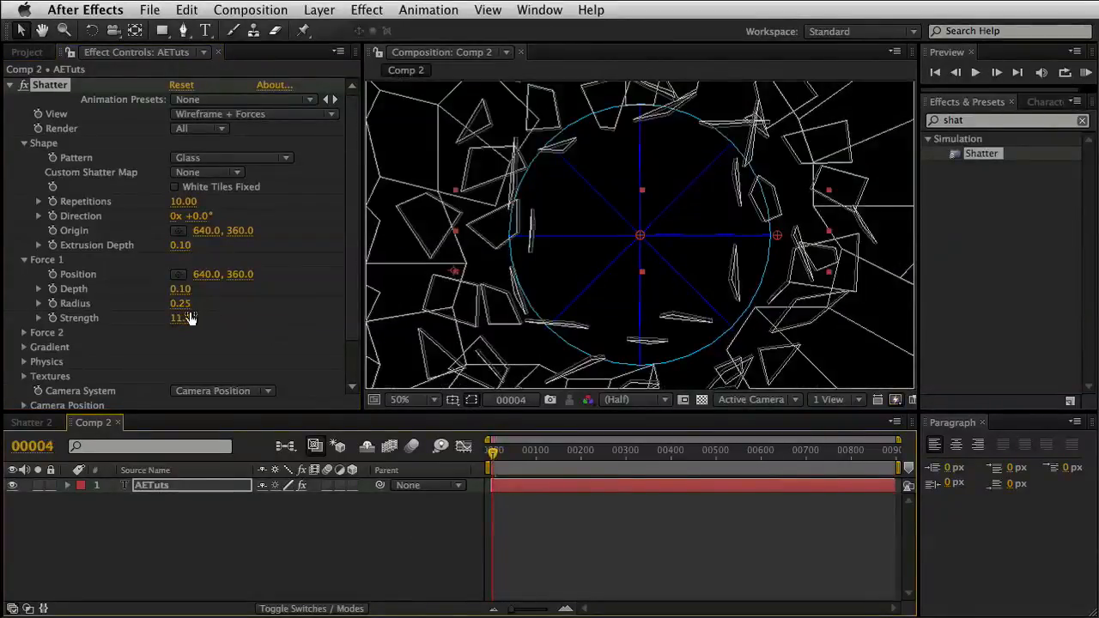
drag(188, 317, 254, 315)
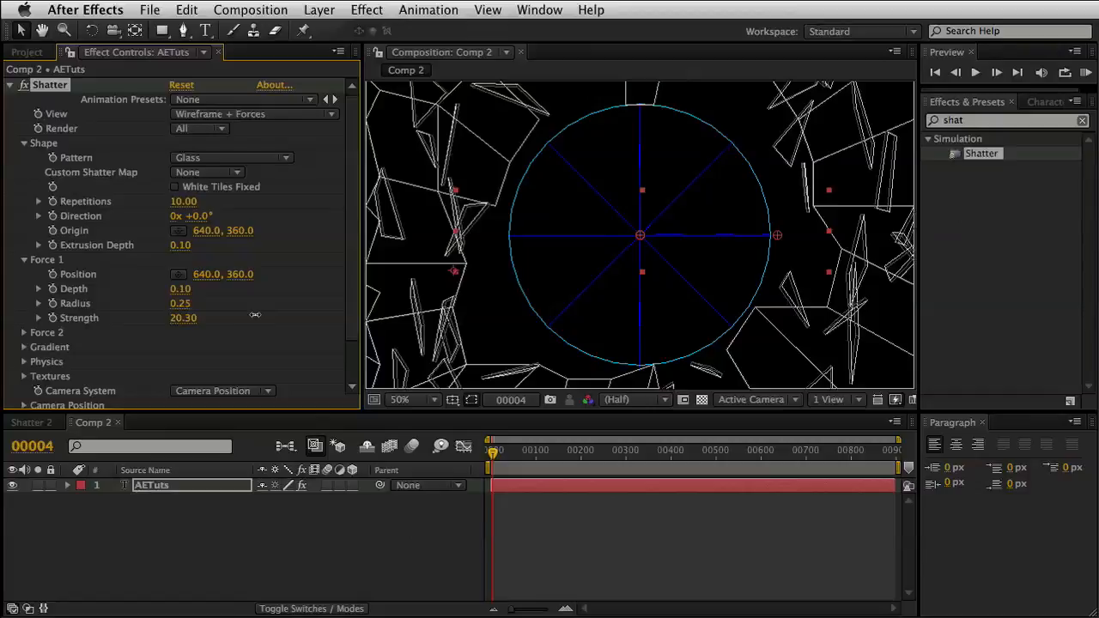
drag(255, 315, 185, 318)
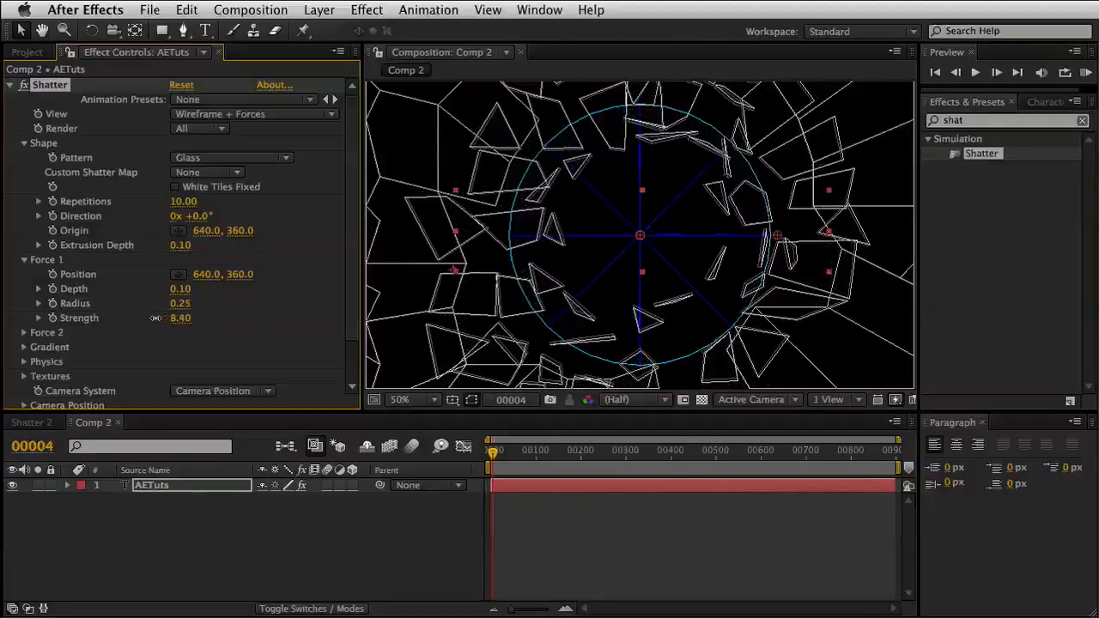
drag(148, 318, 143, 318)
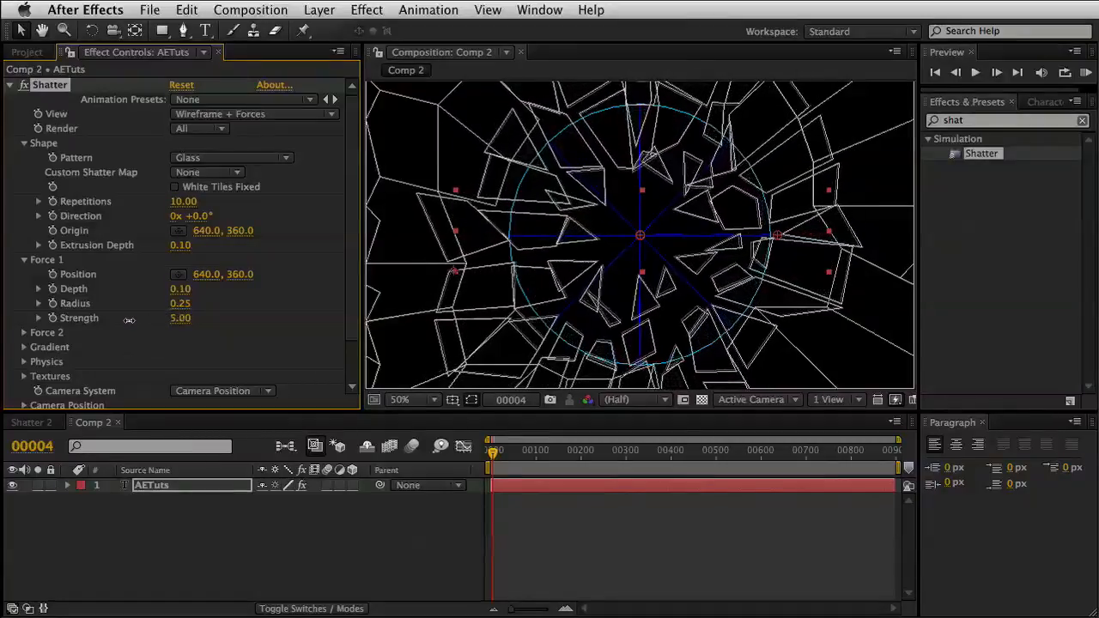
drag(104, 319, 149, 318)
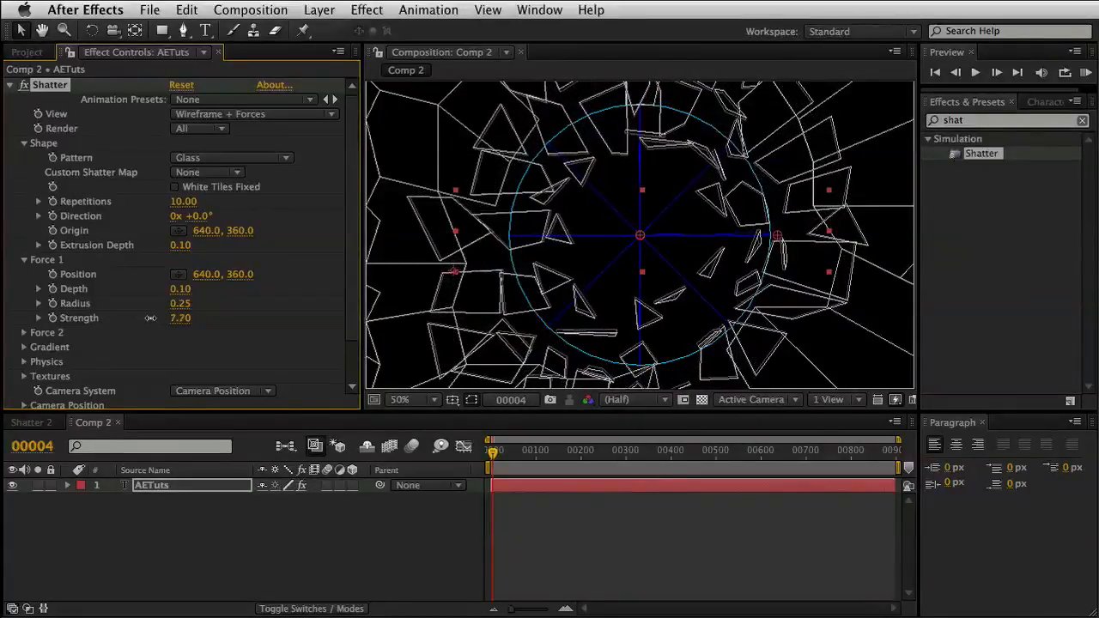
drag(183, 317, 176, 317)
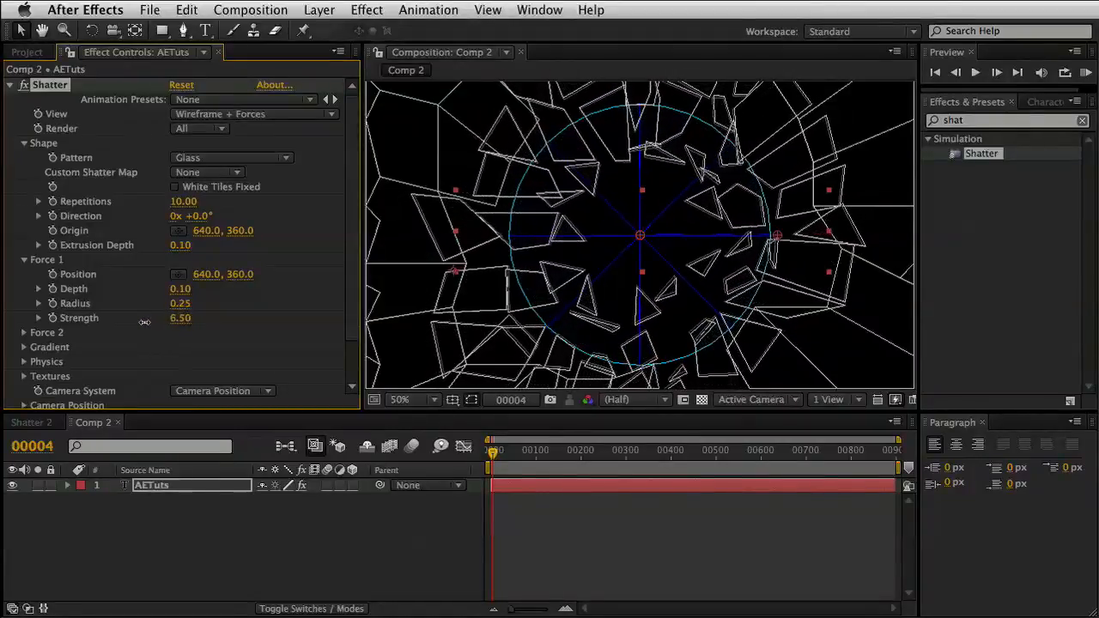
mouse_move(146, 322)
mouse_down()
mouse_move(278, 318)
mouse_move(153, 316)
mouse_up()
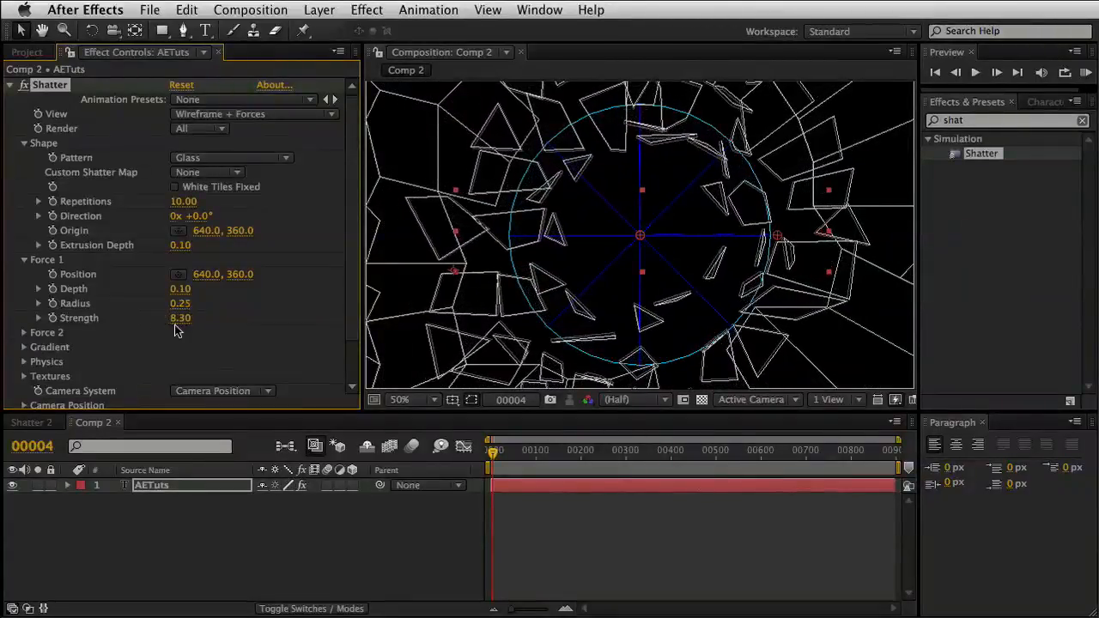
- Set the Strength of Force 1 to 3.00
click(182, 318)
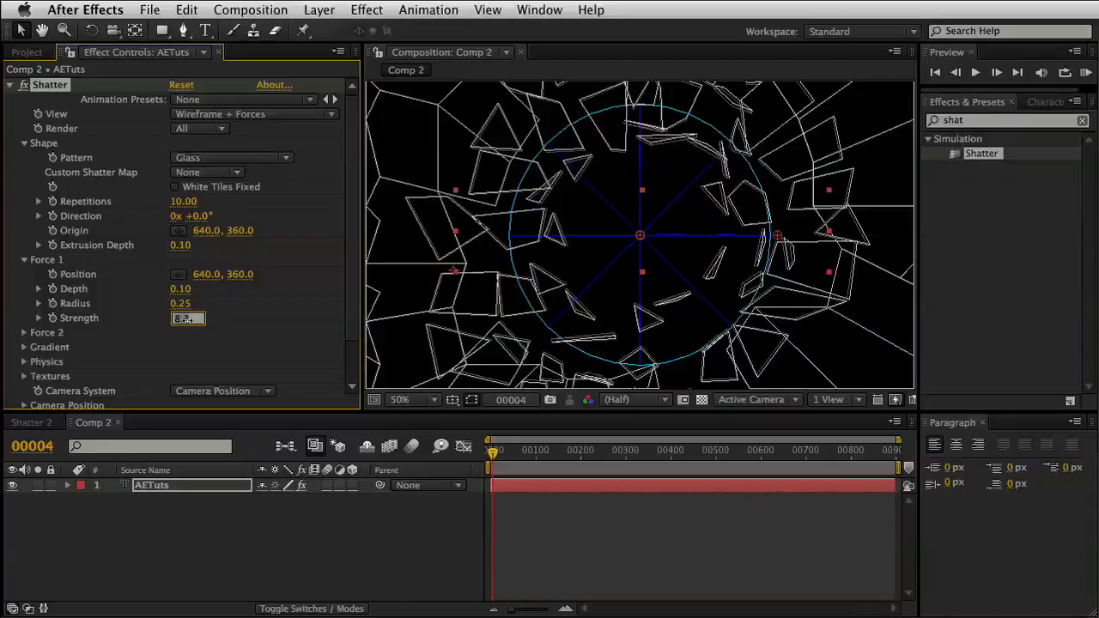
text(3)
key(Return)
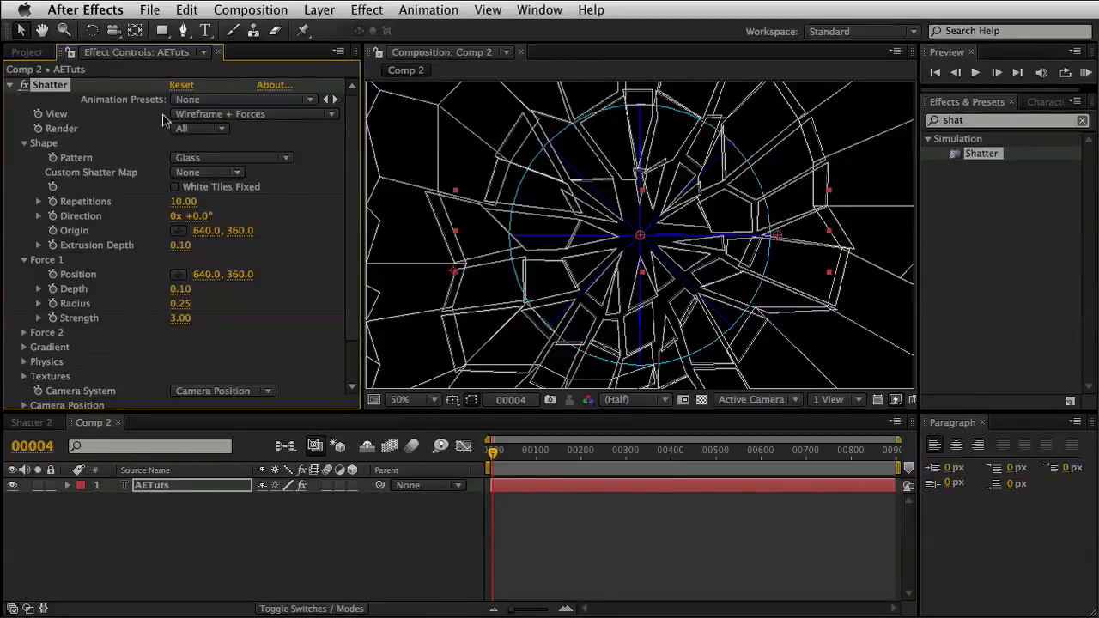
- Switch the Shatter view to Rendered, preview the text breaking apart over the opening frames and return to frame 0
click(277, 114)
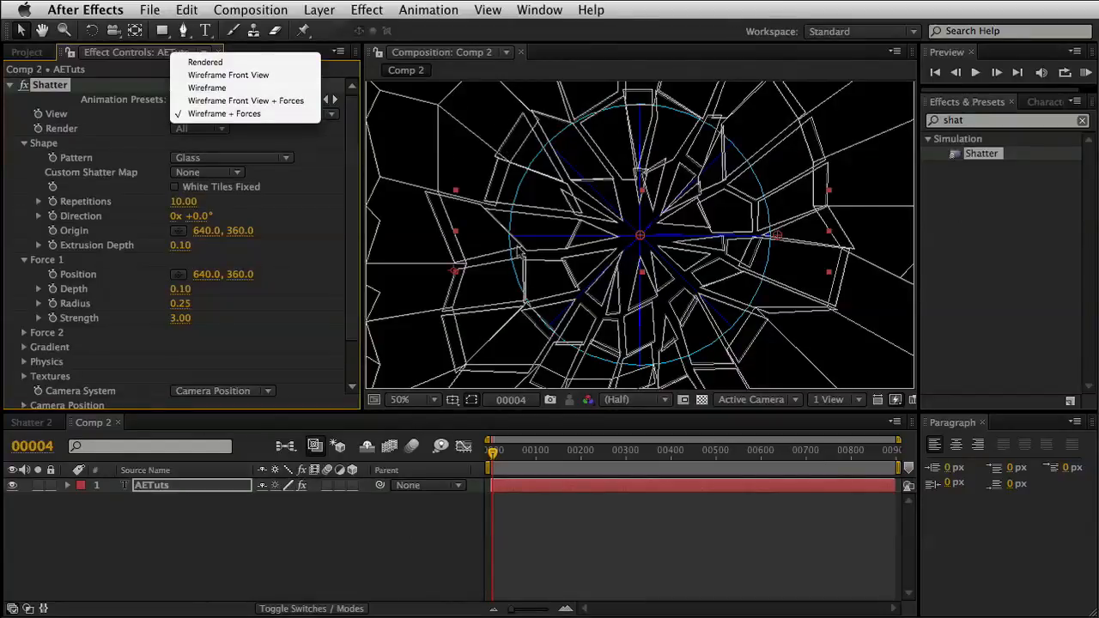
click(206, 62)
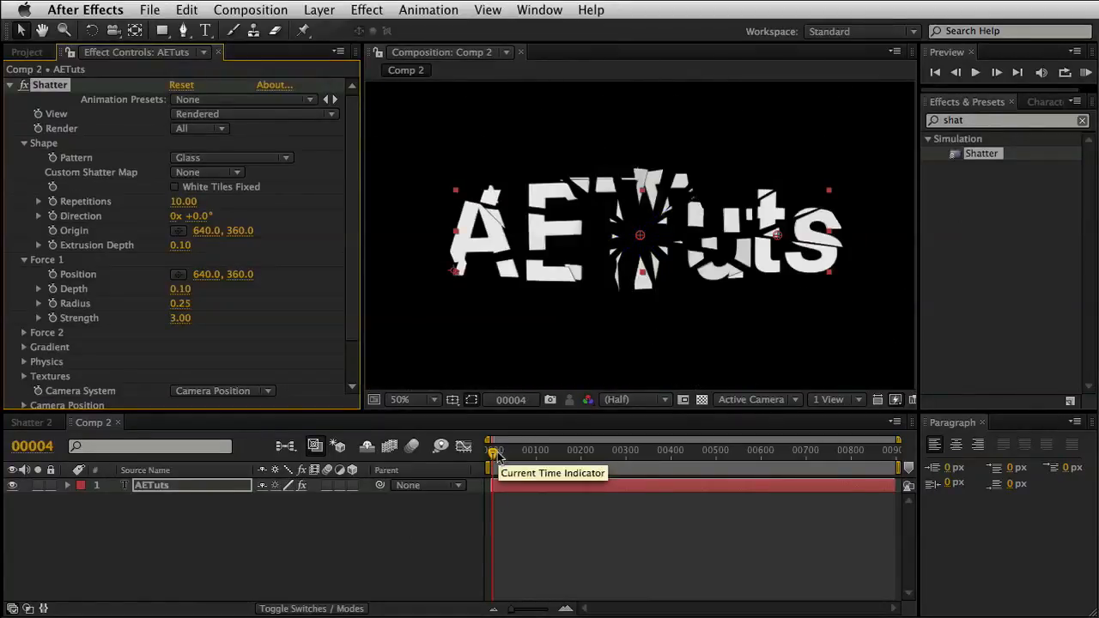
mouse_move(497, 455)
mouse_down()
mouse_move(514, 453)
mouse_move(488, 452)
mouse_up()
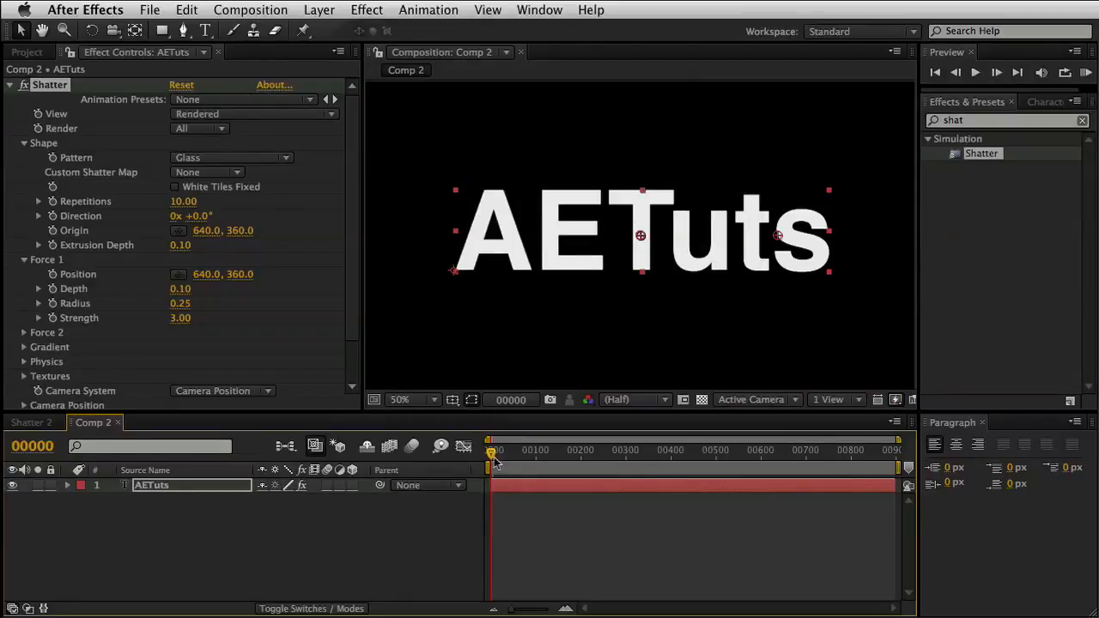
drag(493, 458, 492, 452)
key(space)
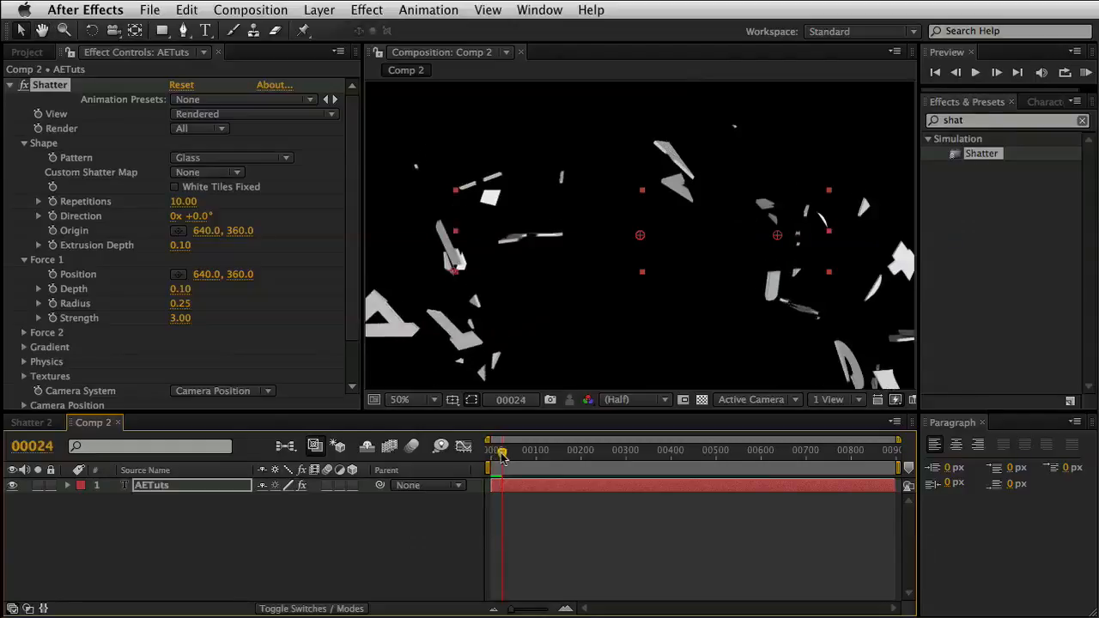
drag(496, 452, 491, 452)
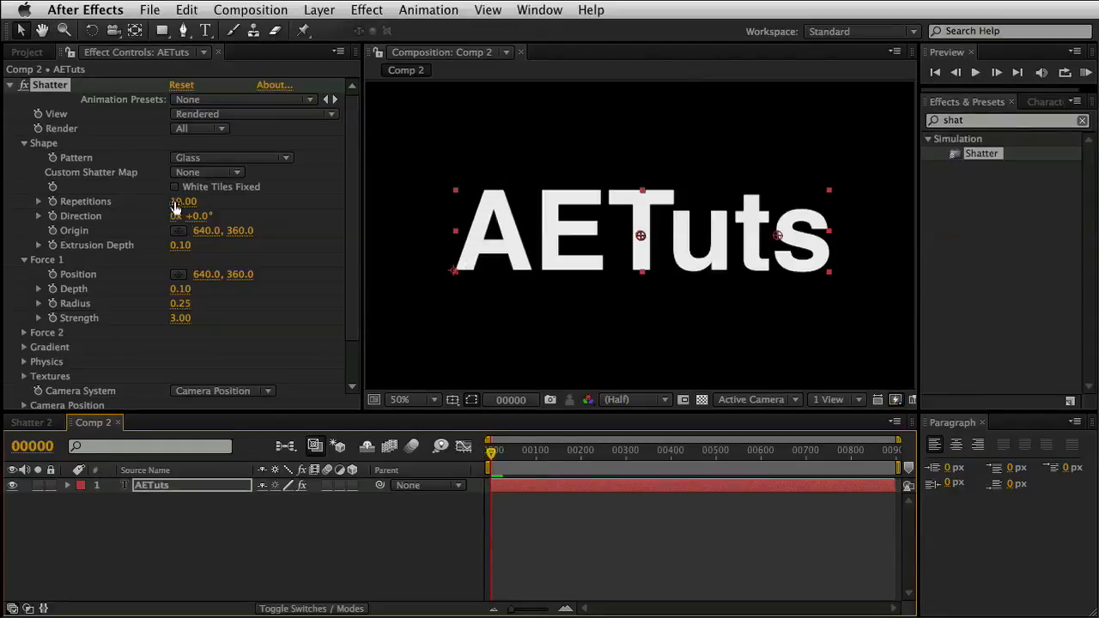
- Raise the Glass pattern's Repetitions to 72.80, checking the smaller pieces around frame 36 before returning to frame 0
drag(177, 203, 749, 321)
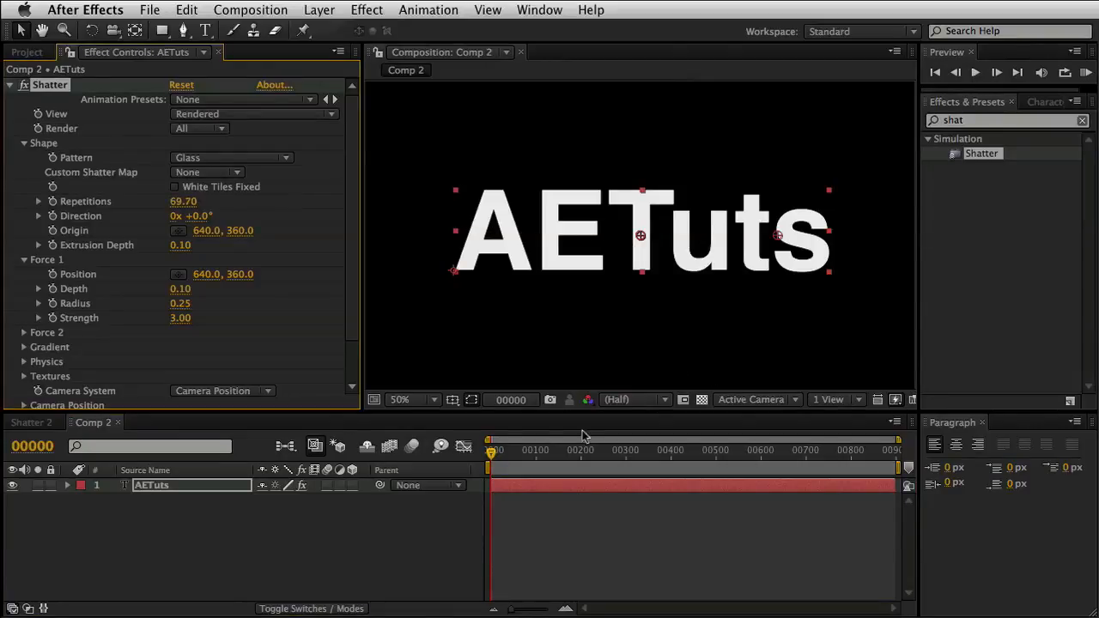
drag(493, 455, 507, 453)
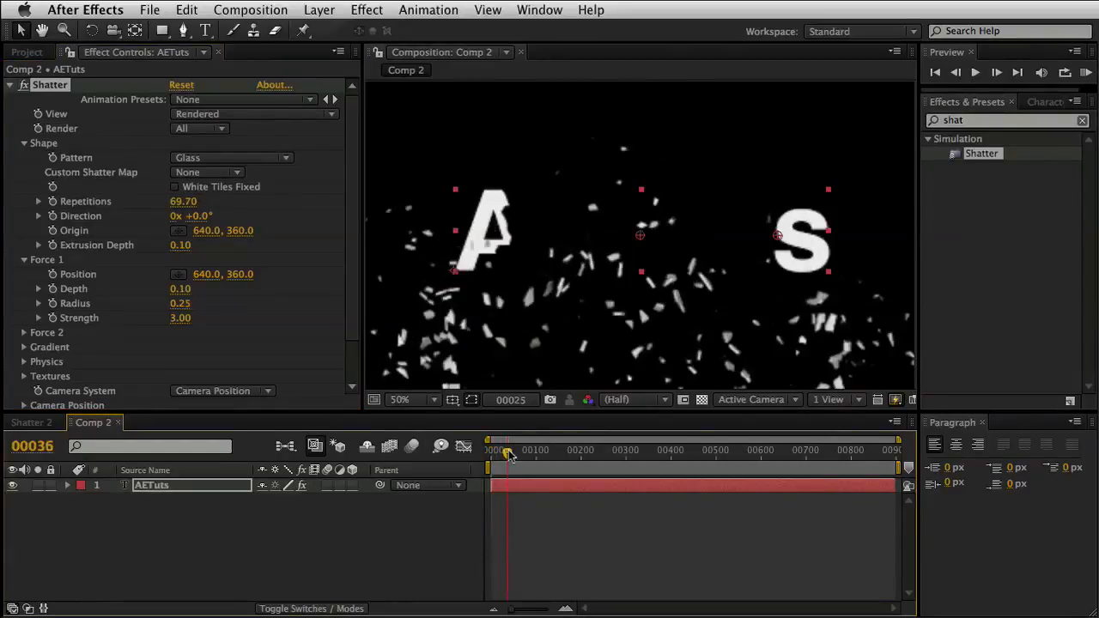
drag(180, 201, 225, 199)
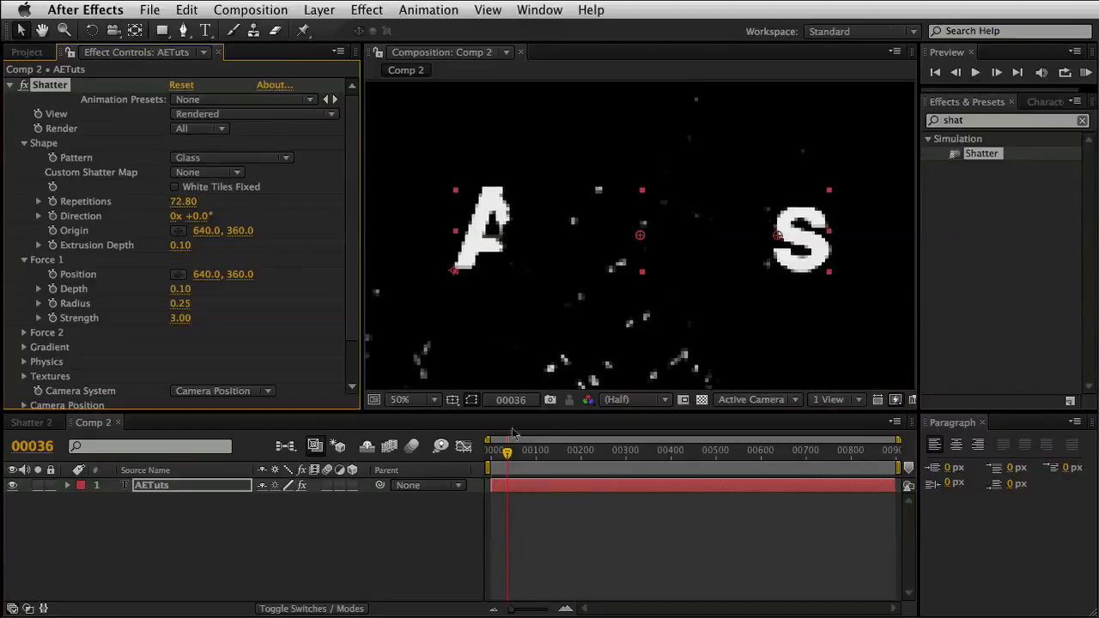
mouse_move(508, 454)
mouse_down()
mouse_move(539, 455)
mouse_move(491, 450)
mouse_up()
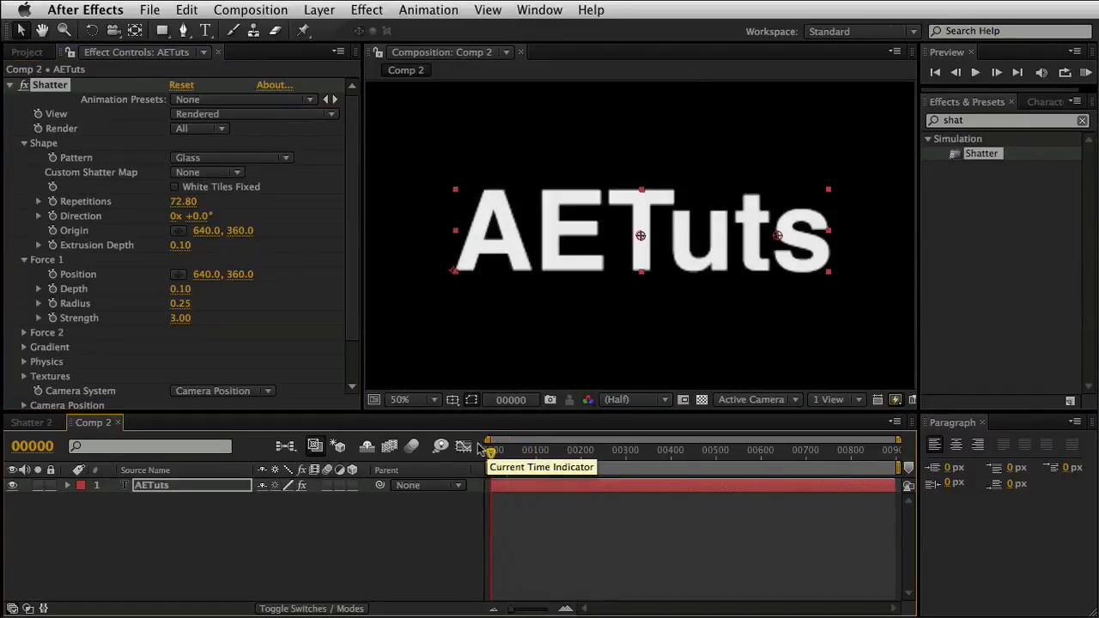
- Switch the Shatter view back to Wireframe + Forces and expand the Force 2 settings
click(192, 115)
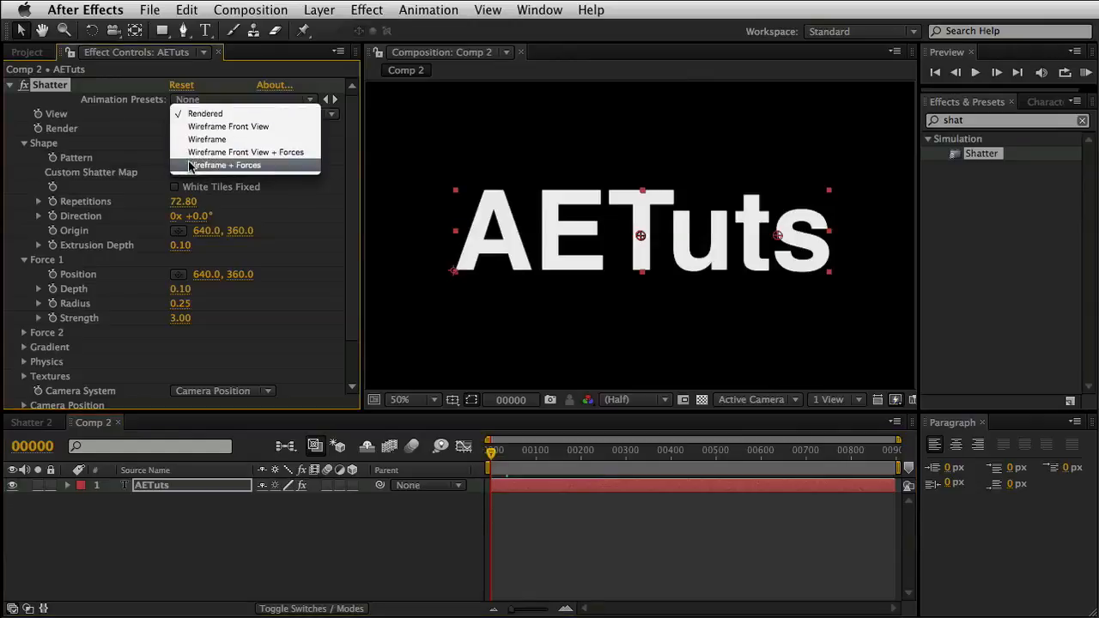
click(191, 165)
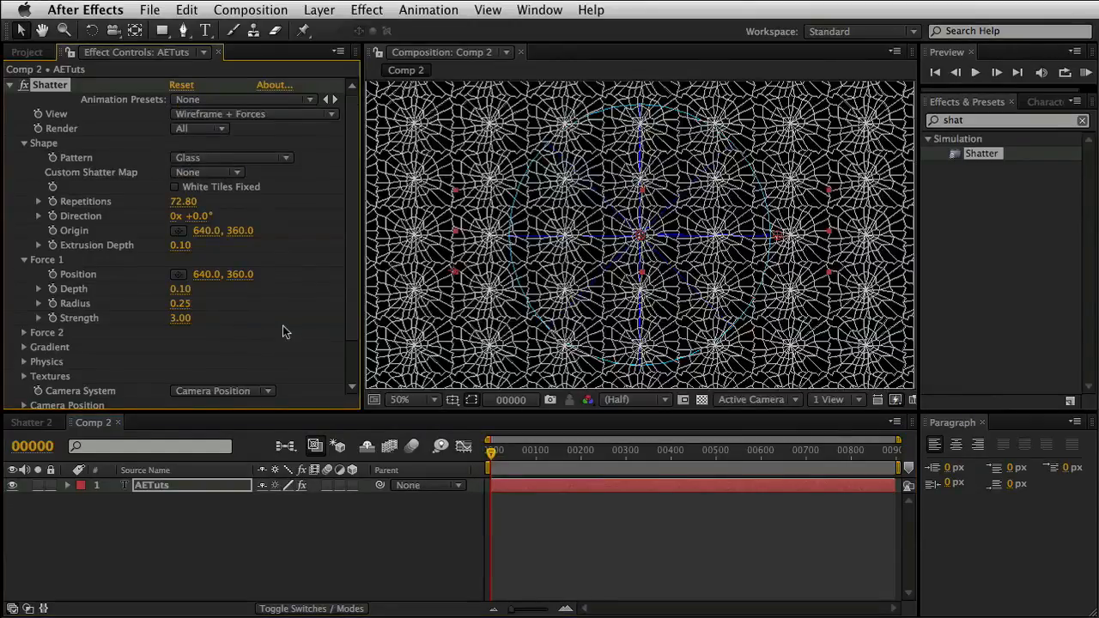
scroll(285, 330, down, 2)
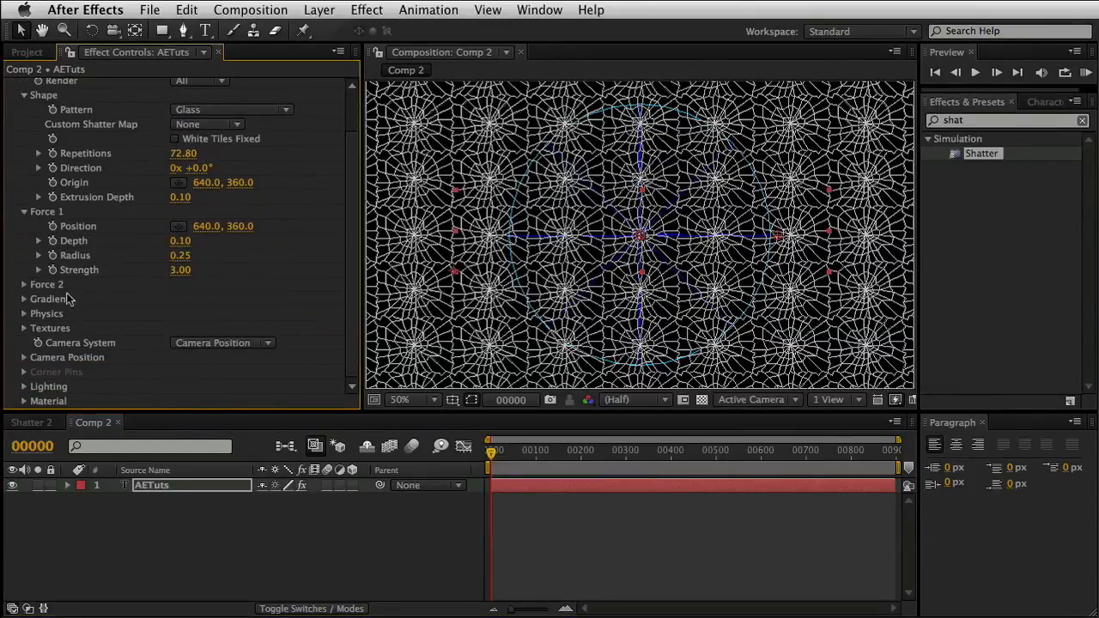
click(25, 285)
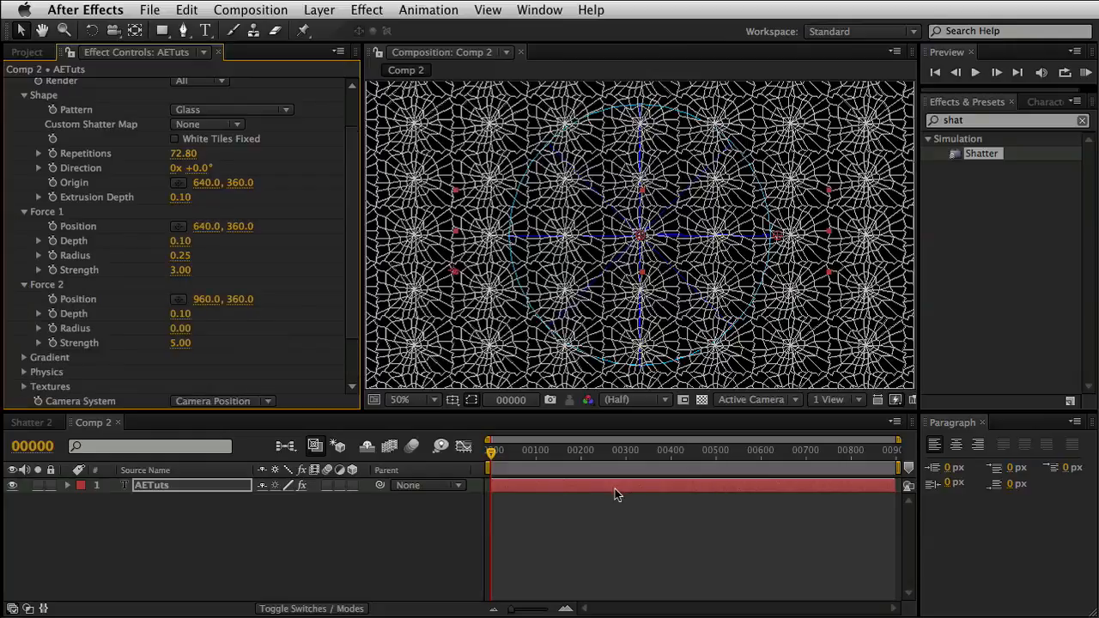
- Move to frame 30, set Force 1's position to 299.0, 360.0 and keyframe it there
drag(495, 457, 517, 454)
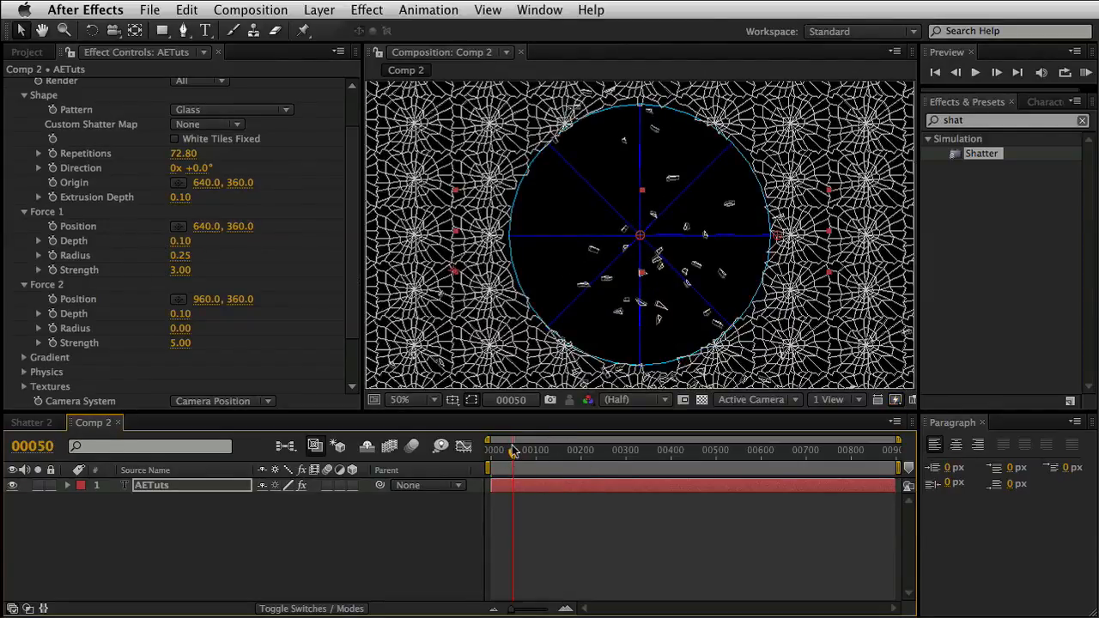
drag(512, 452, 504, 455)
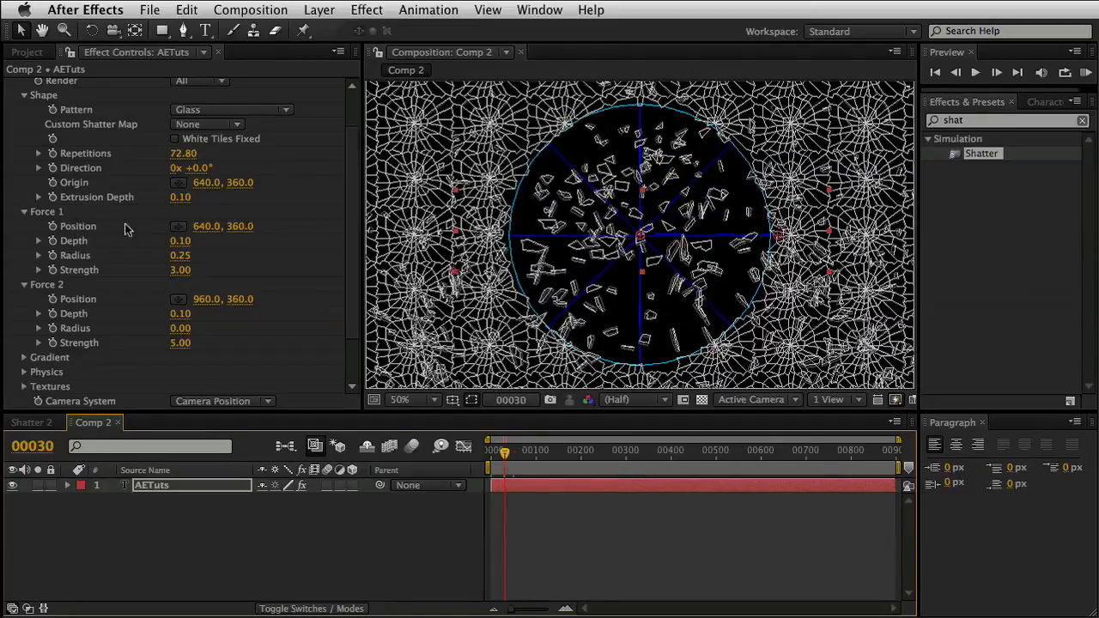
click(206, 226)
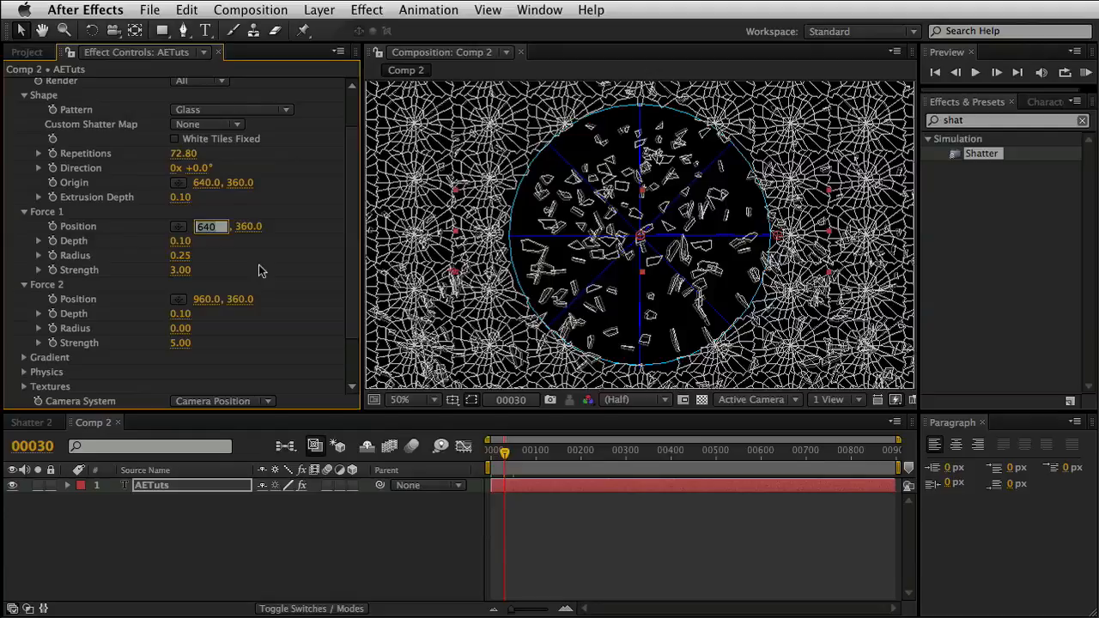
text(299)
key(Tab)
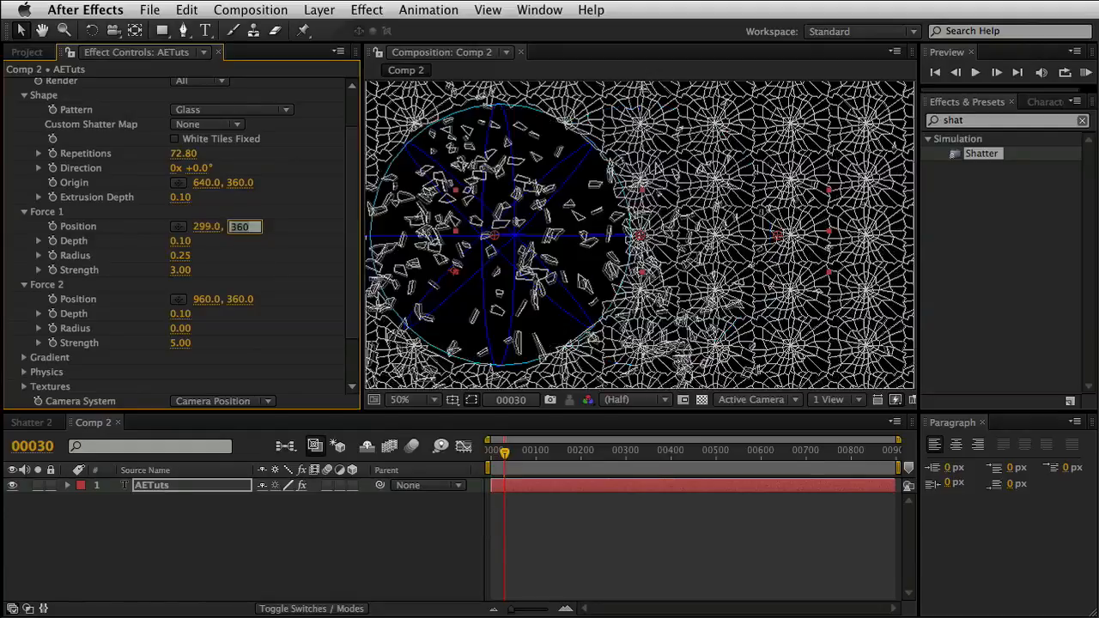
key(Return)
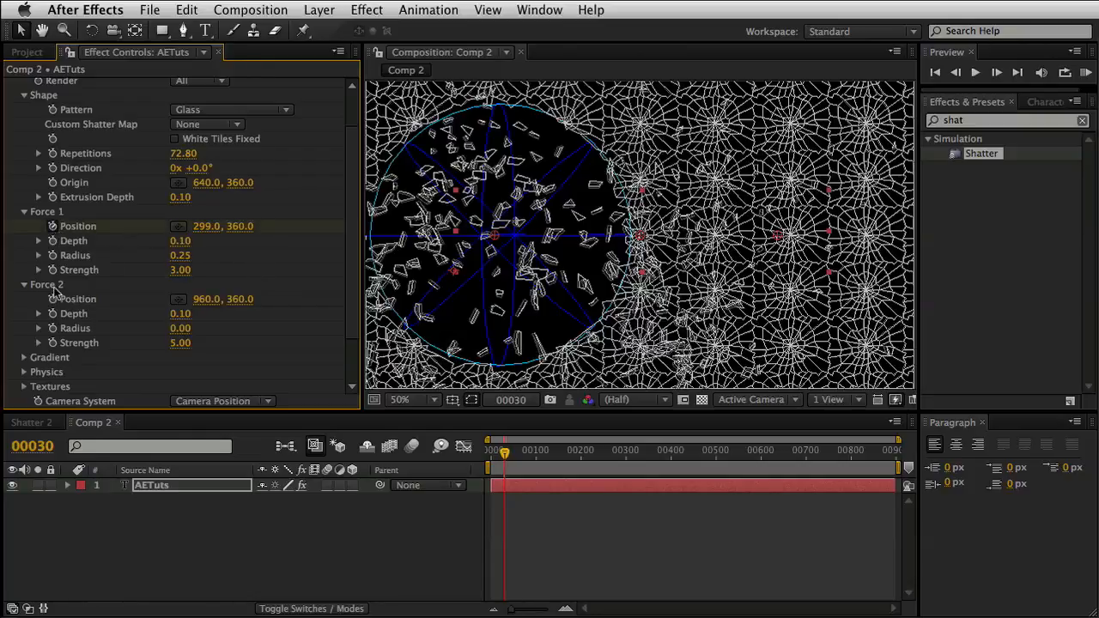
- Set Force 2's position to 1281.6, 342.9 and keyframe it at frame 30
click(197, 301)
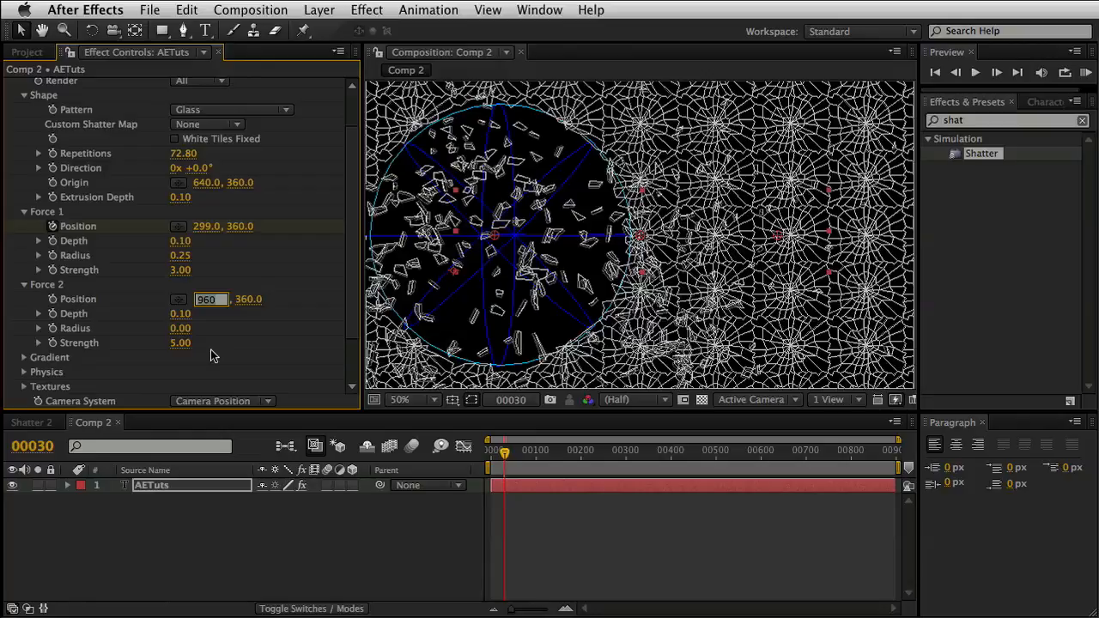
text(1281.6)
key(Tab)
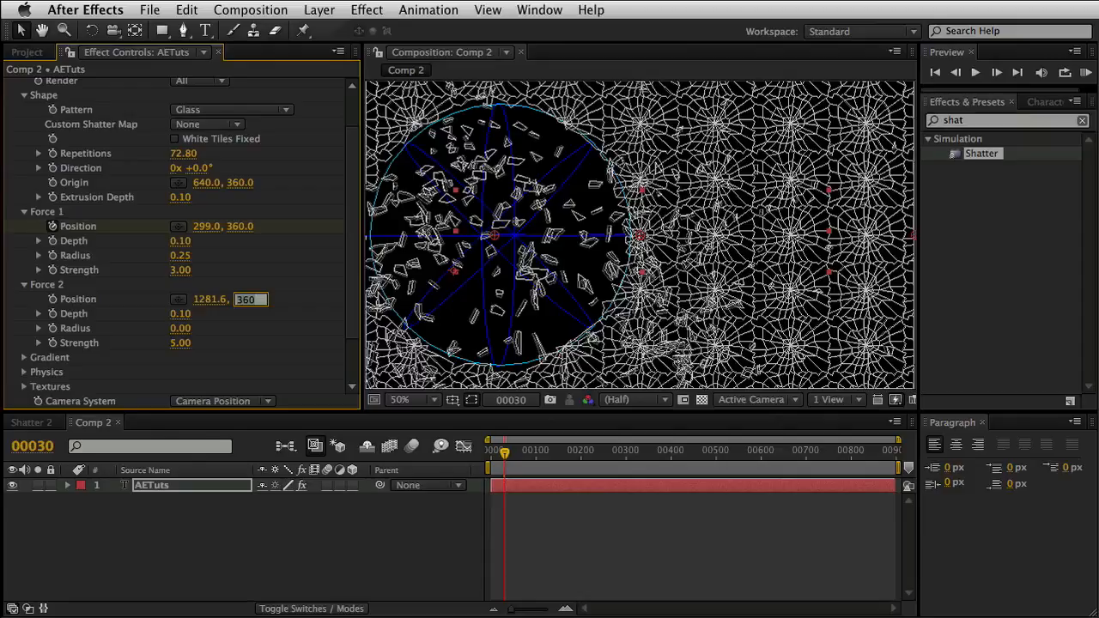
text(342.9)
key(Return)
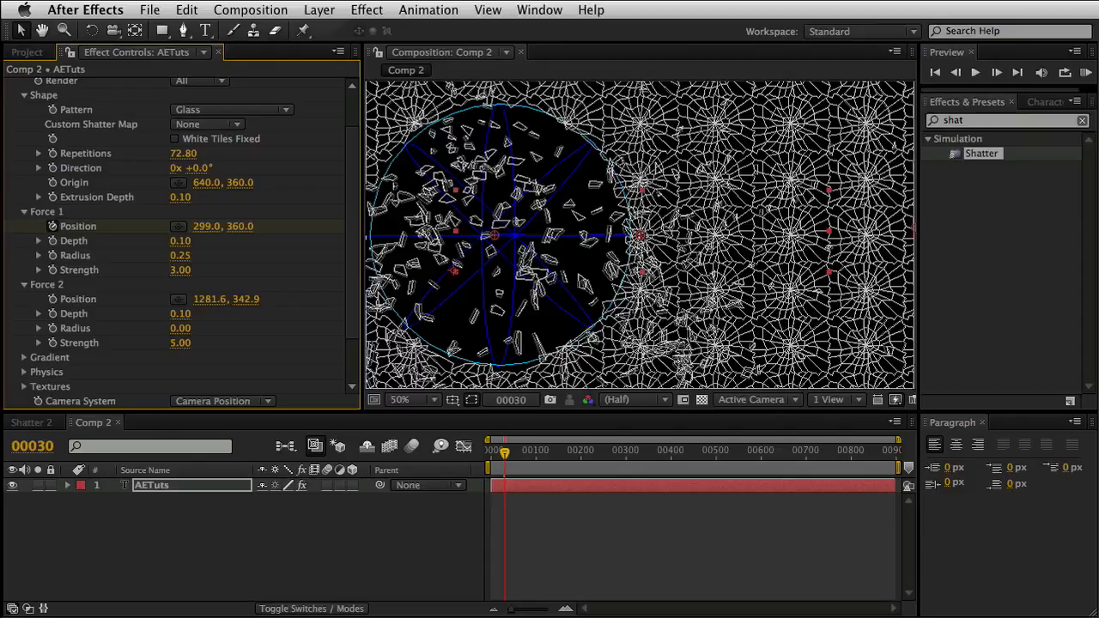
click(52, 299)
mouse_move(206, 299)
mouse_down()
mouse_move(323, 304)
mouse_move(206, 304)
mouse_up()
- Try larger radii for Force 2, going up to 0.50
drag(176, 336, 199, 327)
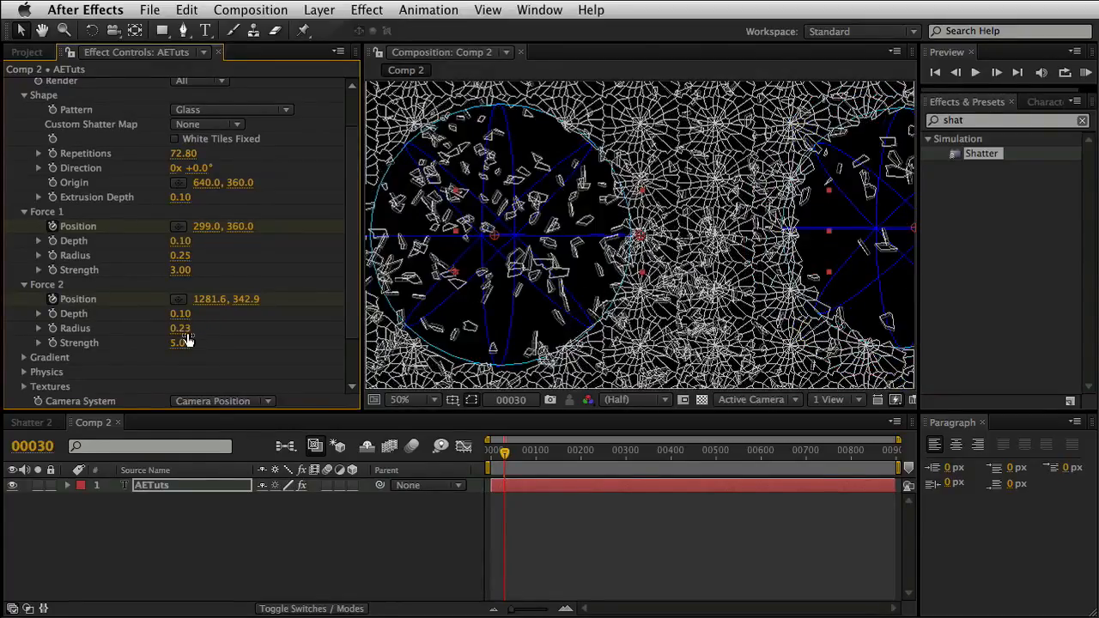
click(185, 328)
text(.5)
key(Return)
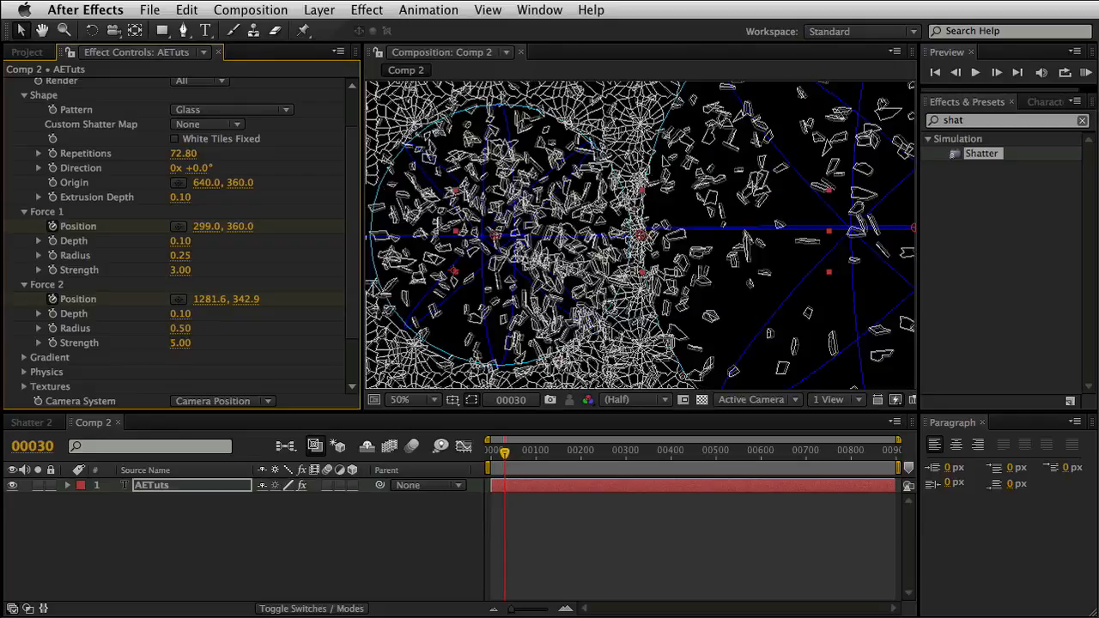
- Set Force 2's radius to 0.25 and its strength to 3
click(182, 328)
text(.25)
key(Return)
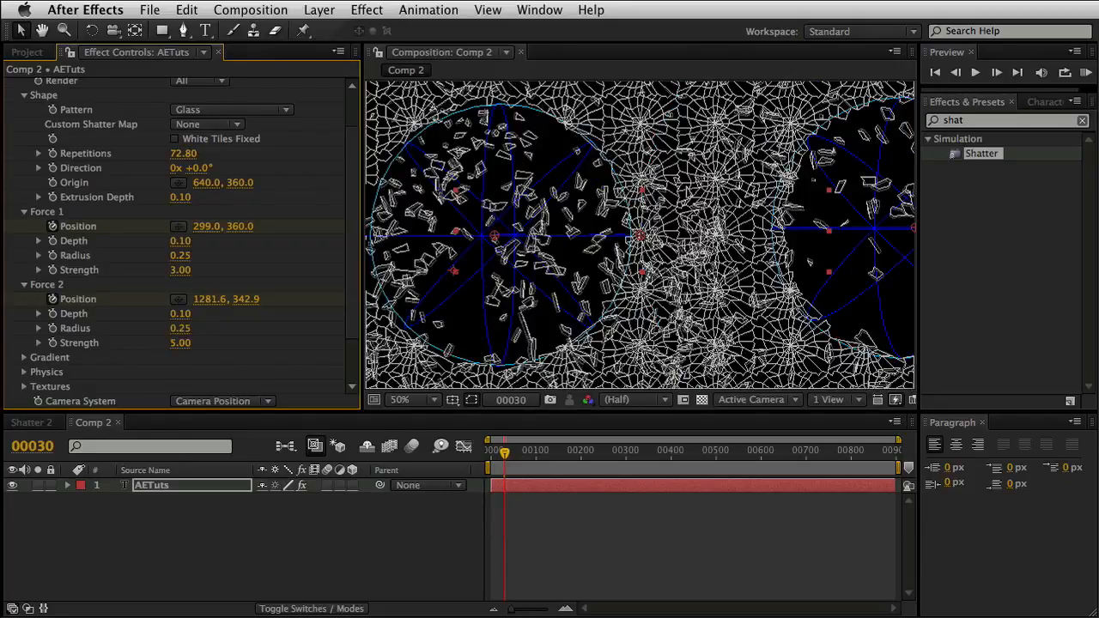
click(178, 342)
text(3)
key(Return)
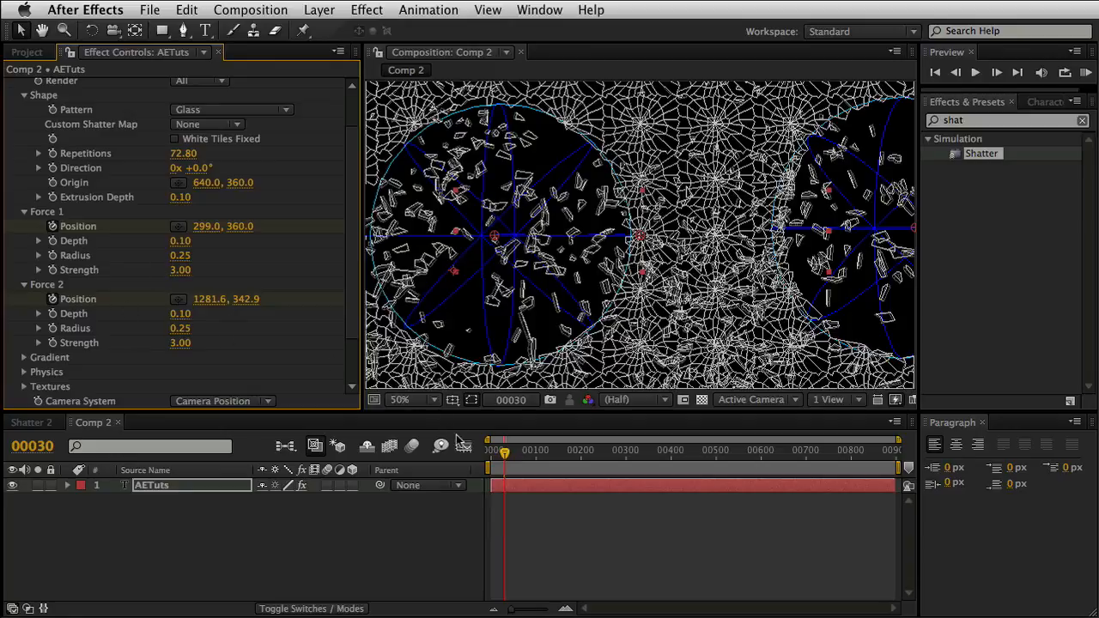
- Move to frame 90 and set Force 1's position to 566.1, 360.0
drag(504, 455, 532, 456)
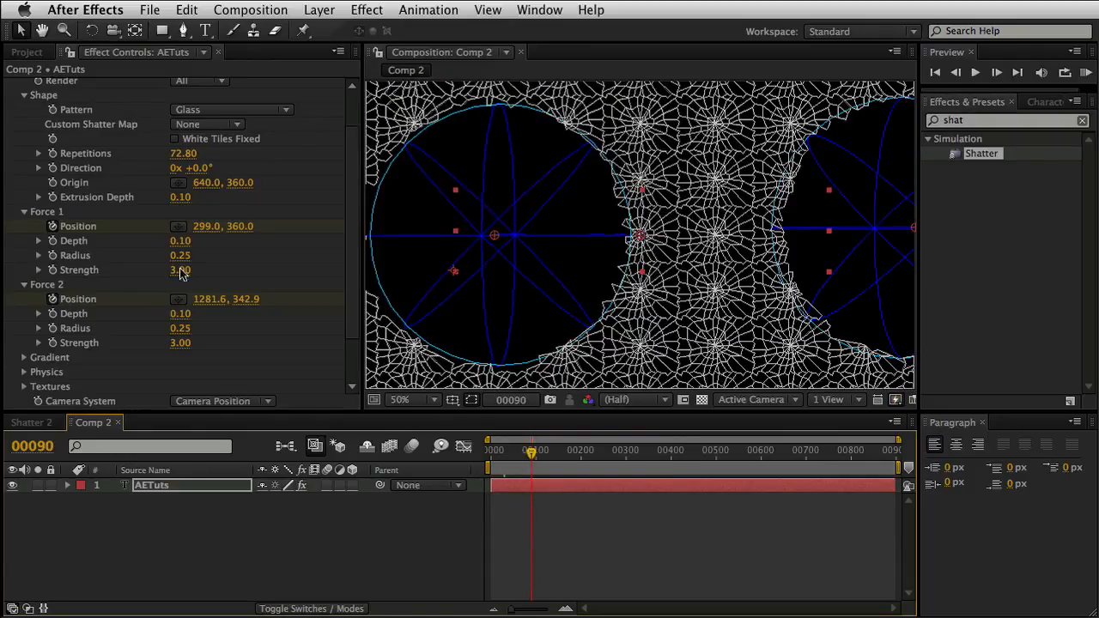
click(206, 226)
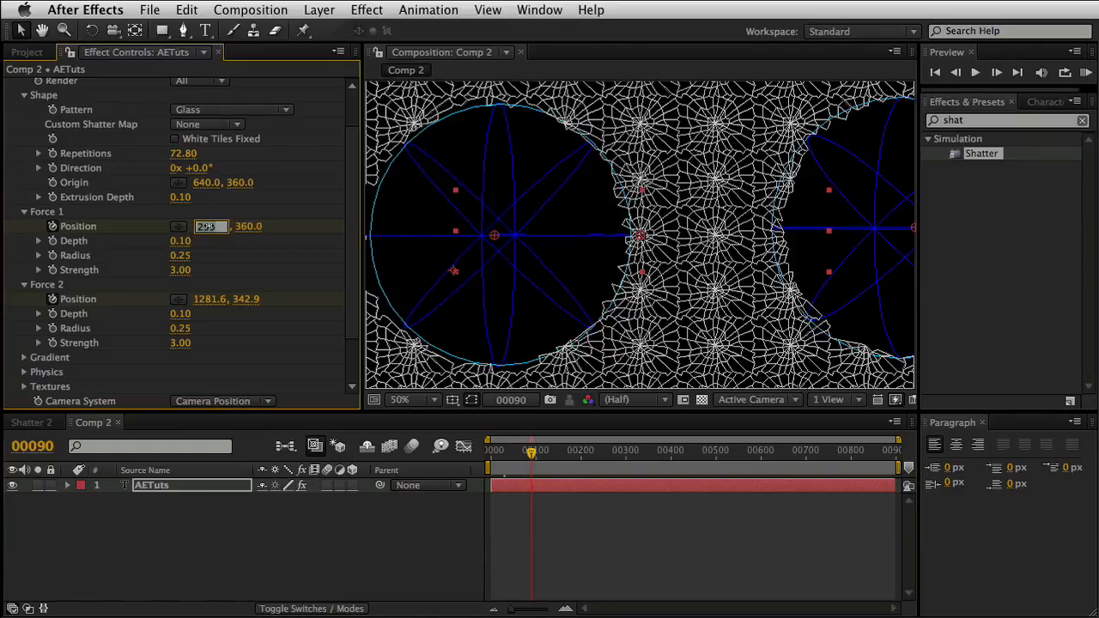
text(5)
key(Tab)
key(Tab)
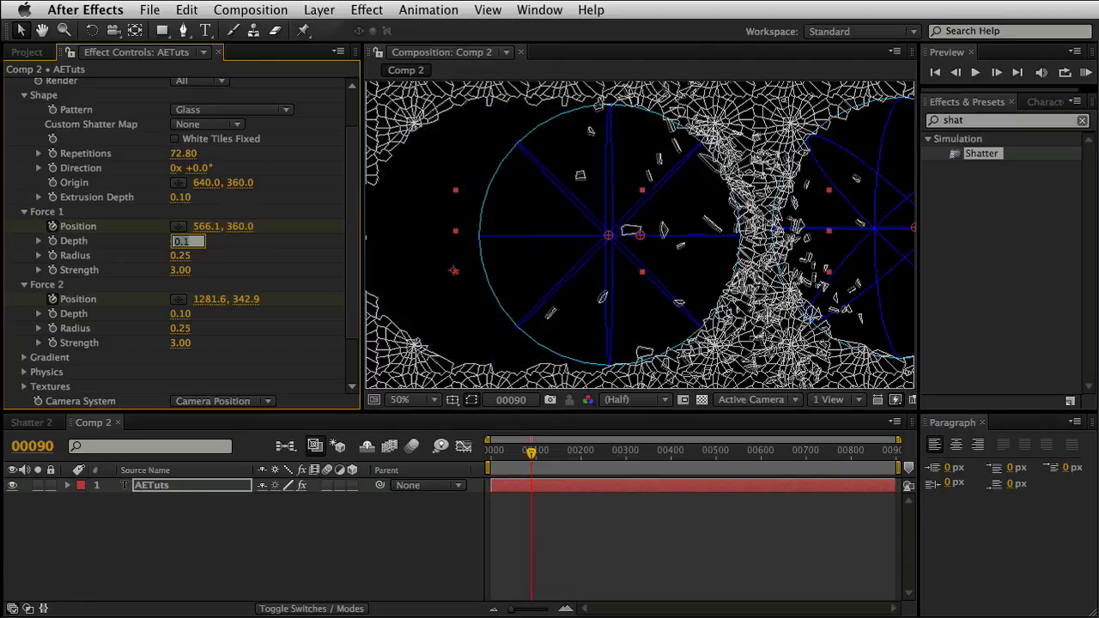
- Set Force 2's position to 915.9, 362.4 at frame 90
click(206, 301)
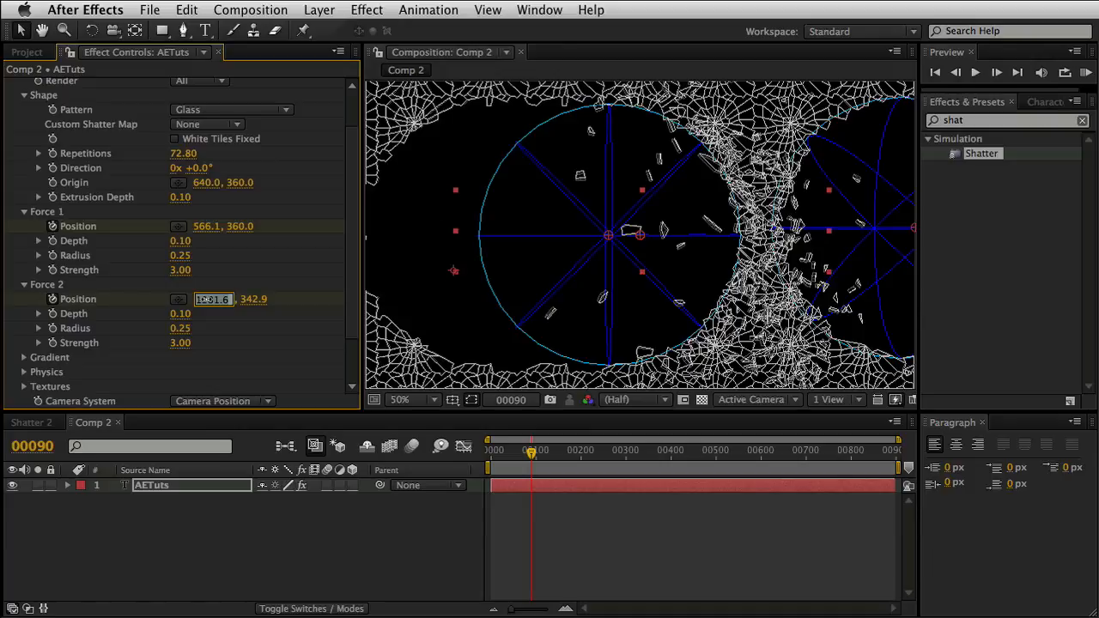
text(915.9)
key(Tab)
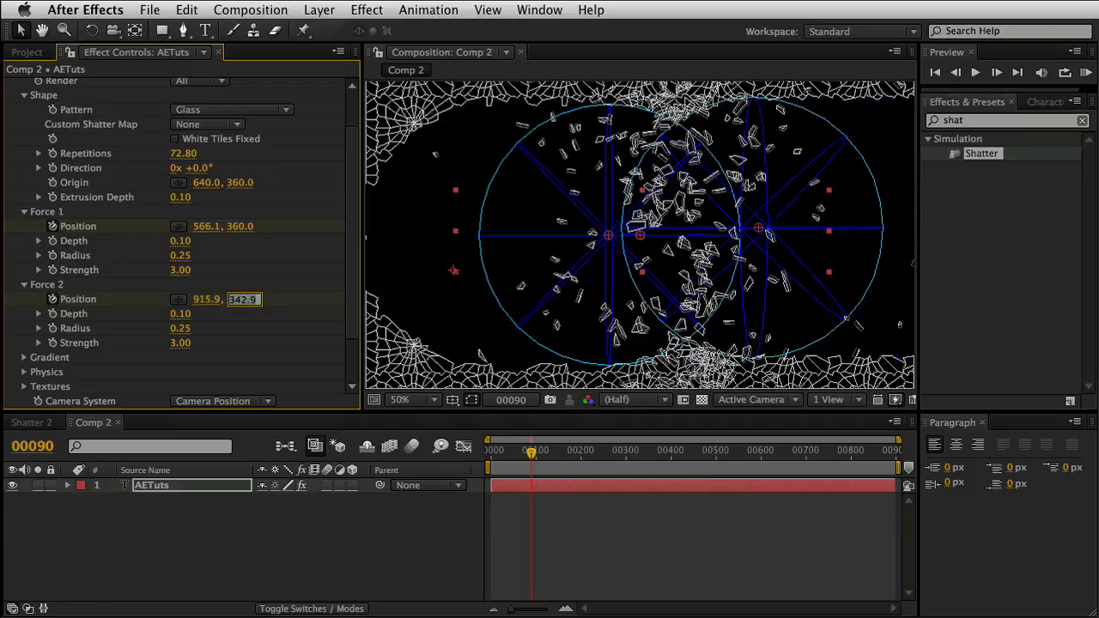
text(362.4)
key(Return)
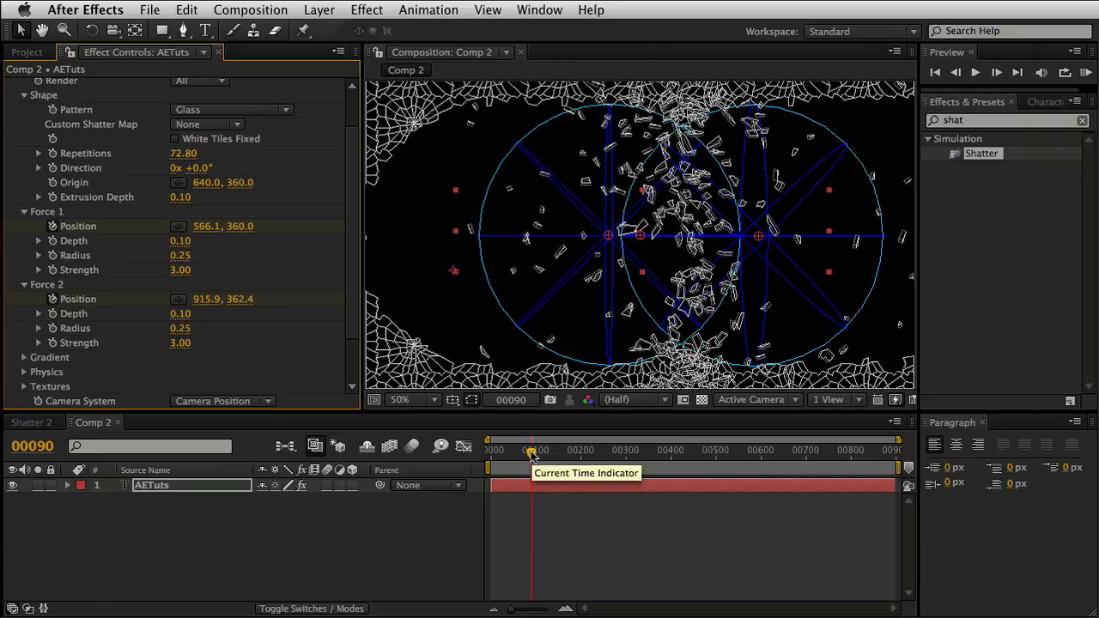
- Move to frame 150 and set Force 1's position to 906.0, 360.0
drag(533, 455, 559, 452)
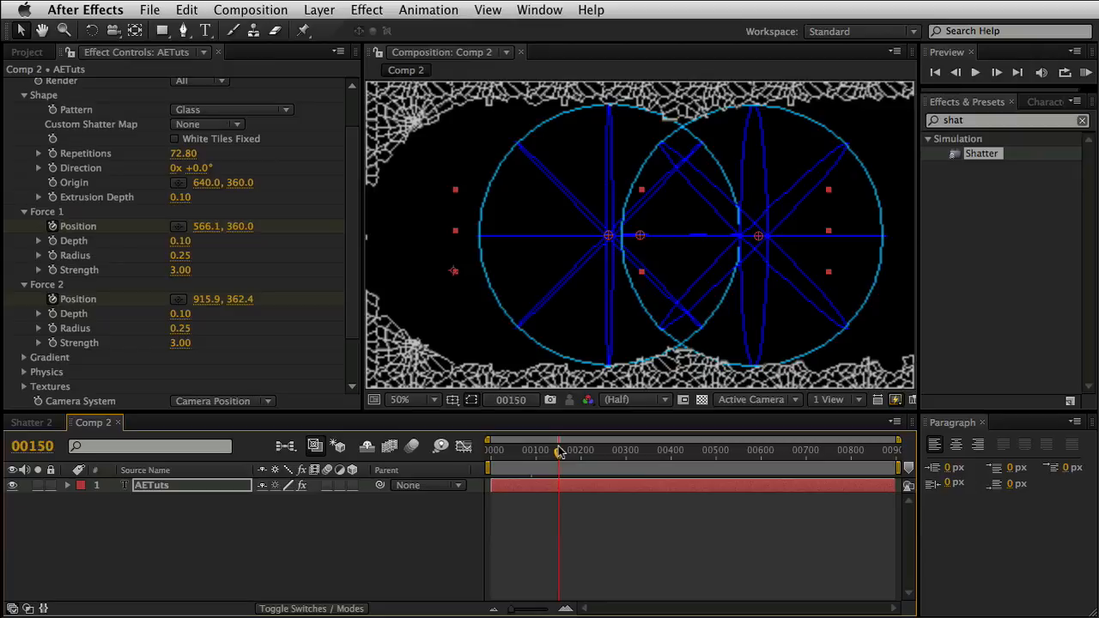
click(198, 228)
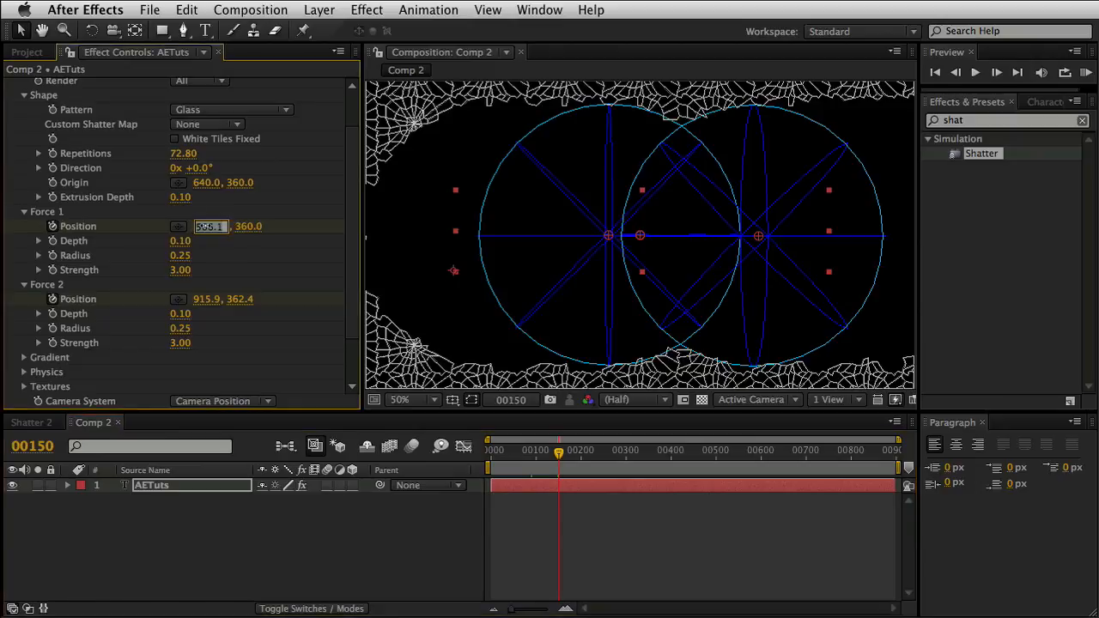
text(906)
key(Return)
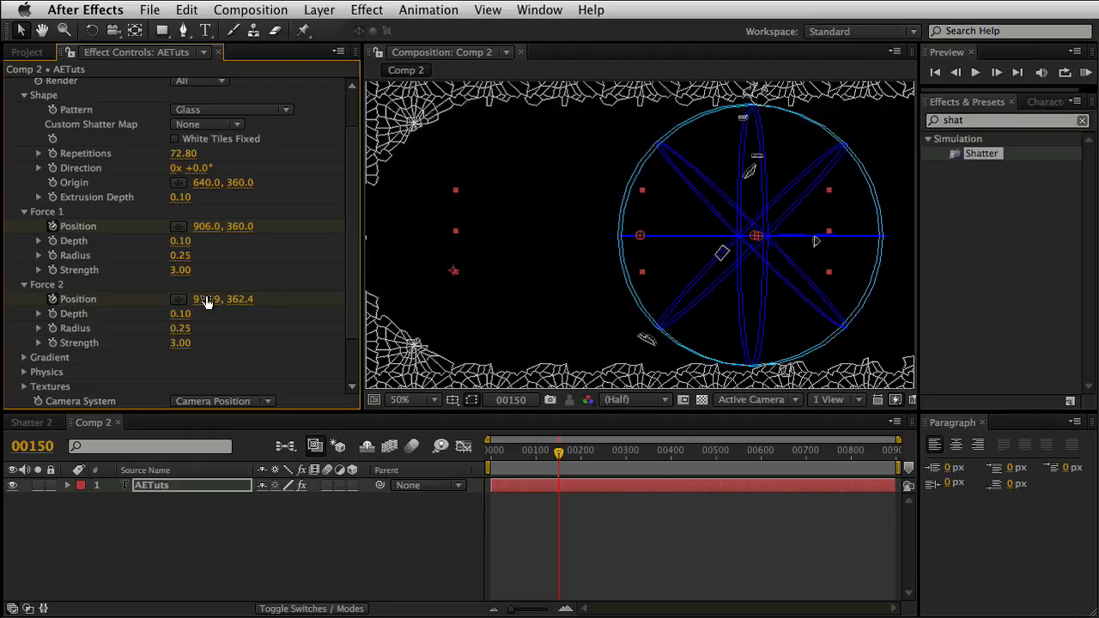
click(206, 301)
key(Return)
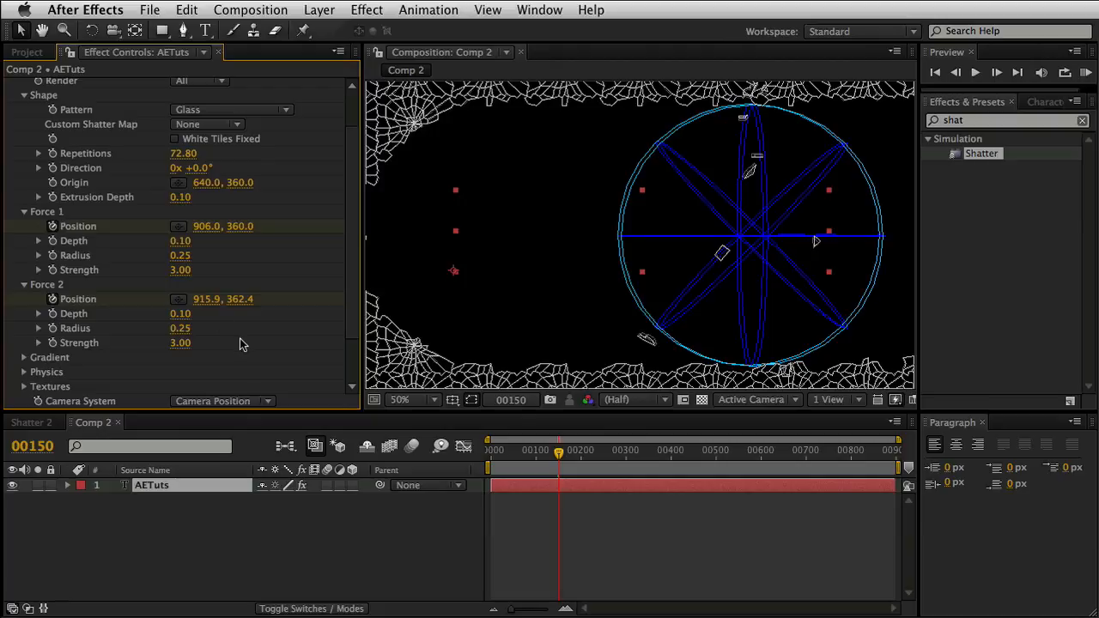
- Preview the animated forces in wireframe from frame 8 to frame 88
click(500, 452)
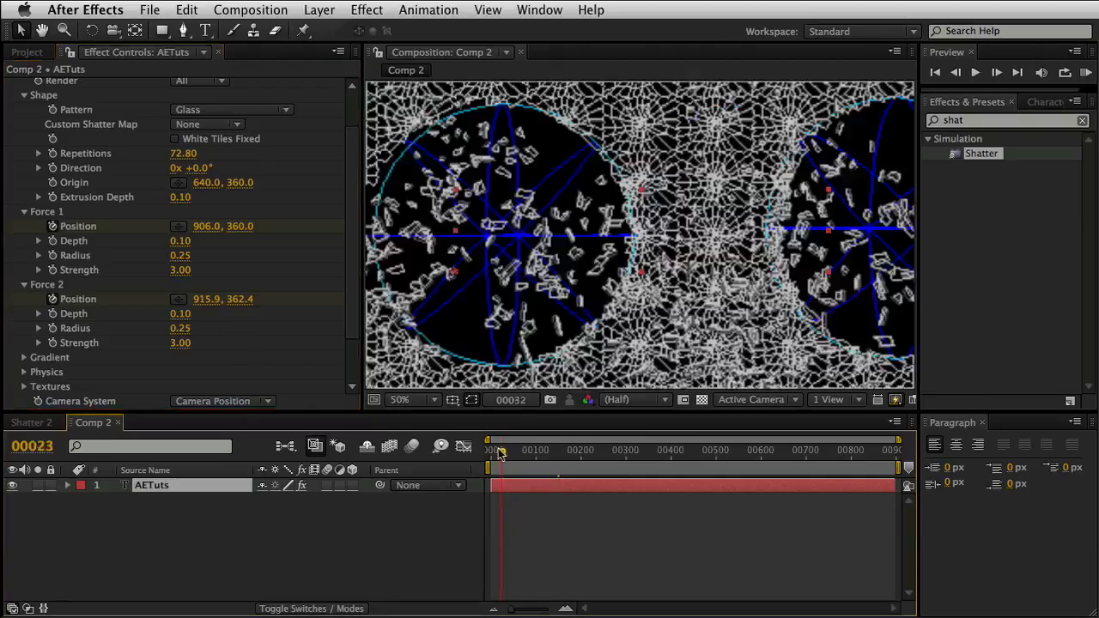
drag(500, 453, 495, 453)
key(space)
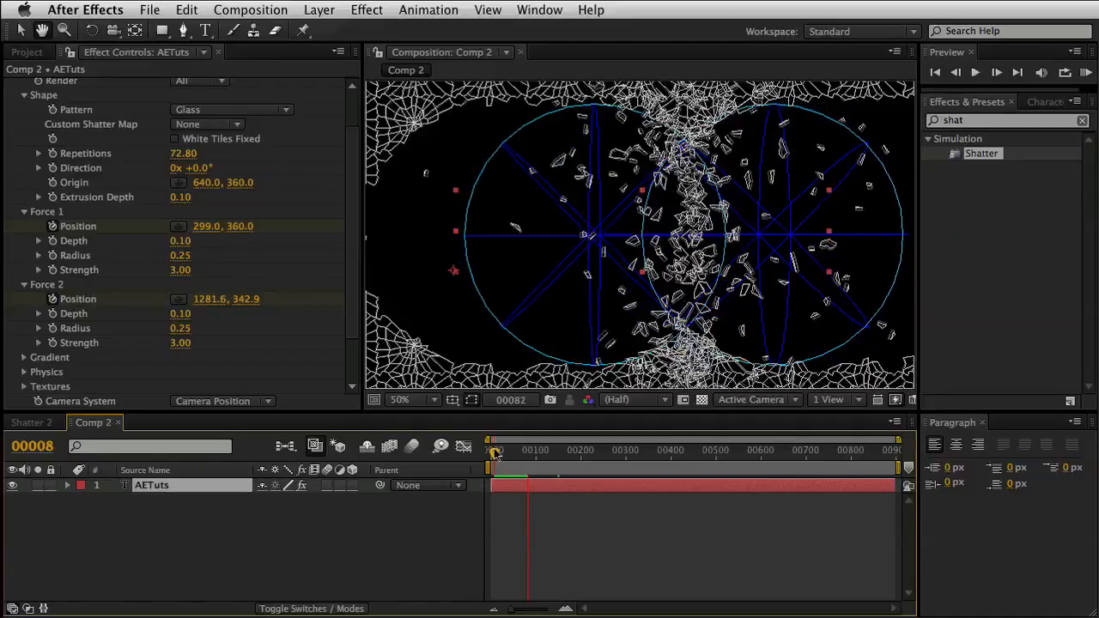
key(space)
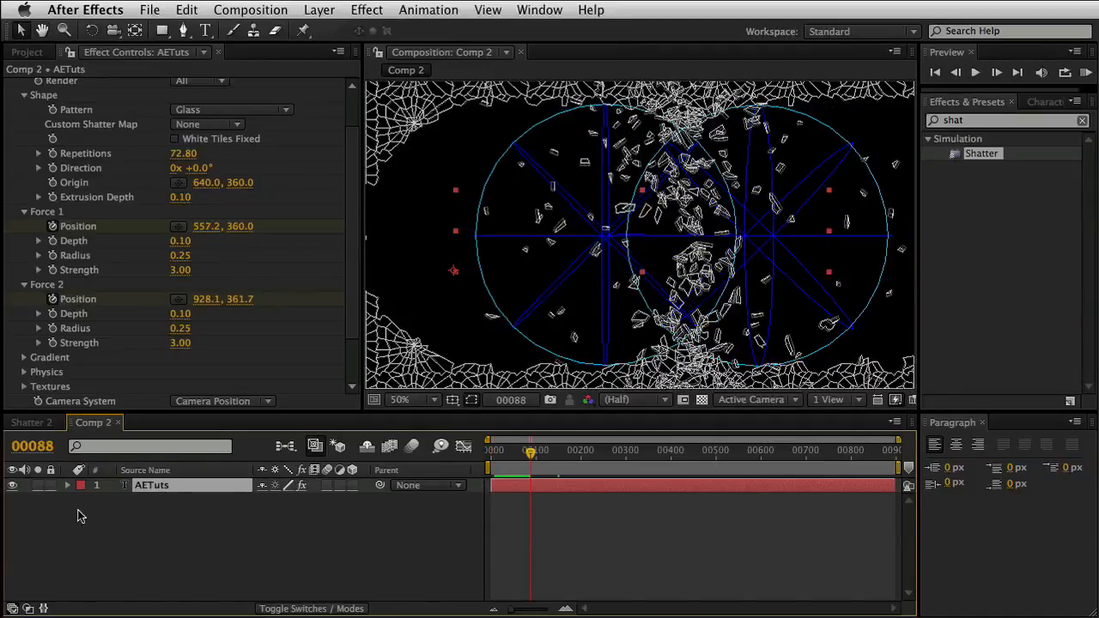
- Reveal the layer's keyframes, shift Force 1's first position keyframe to frame 0 and return to frame 0
key(u)
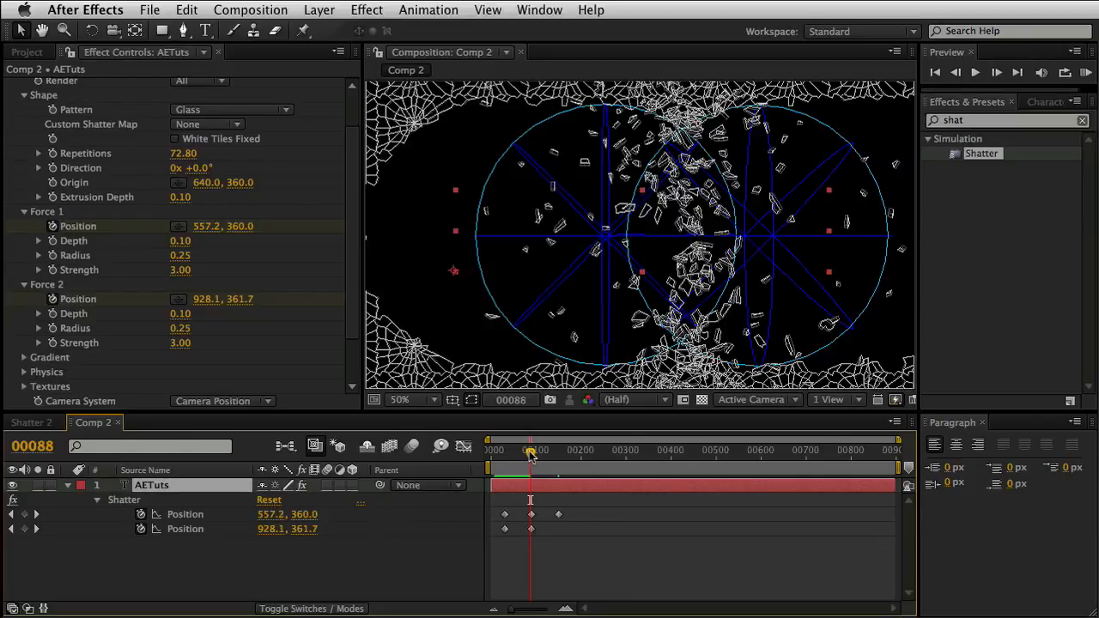
drag(530, 455, 501, 452)
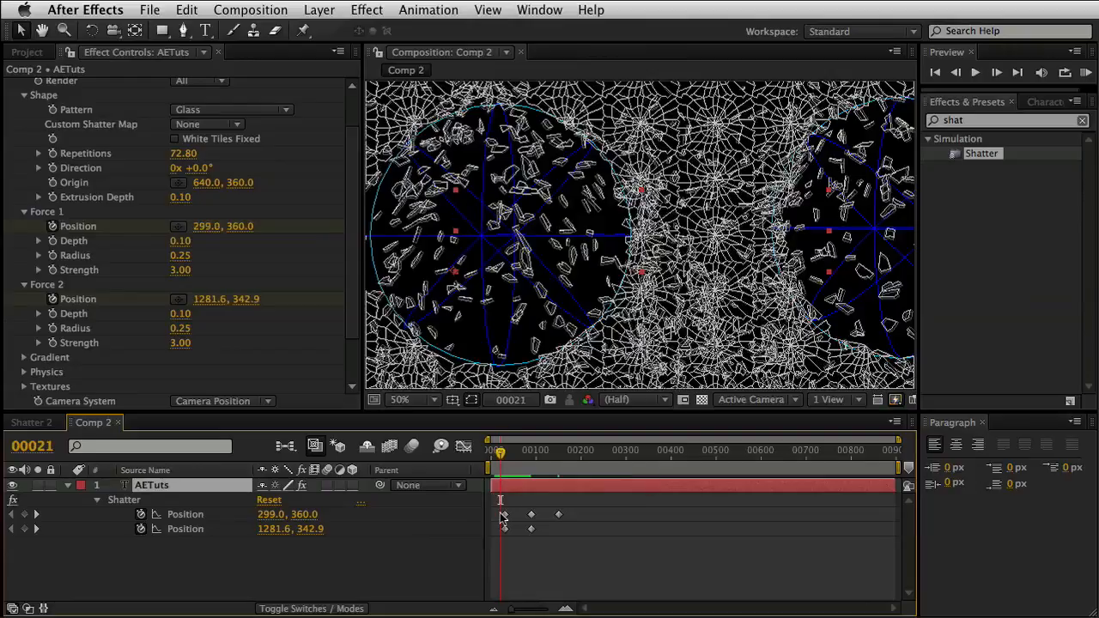
drag(505, 514, 494, 515)
mouse_move(501, 454)
mouse_down()
mouse_move(487, 452)
mouse_move(557, 453)
mouse_move(490, 452)
mouse_up()
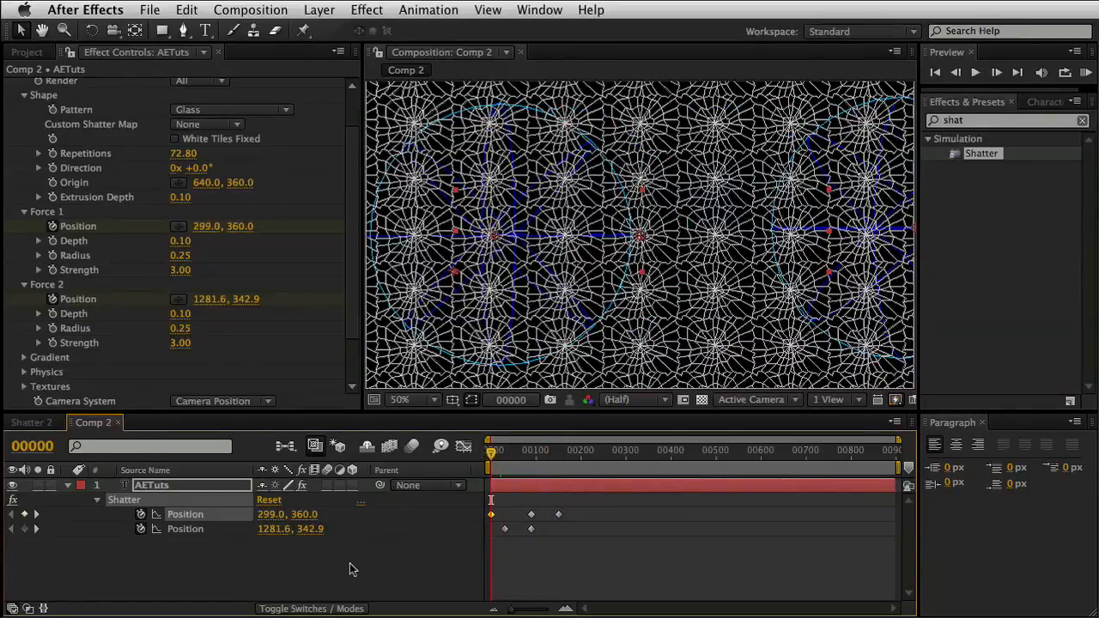
click(353, 569)
- Switch the Shatter view to Rendered and preview the text shattering from frame 0
scroll(317, 279, down, 4)
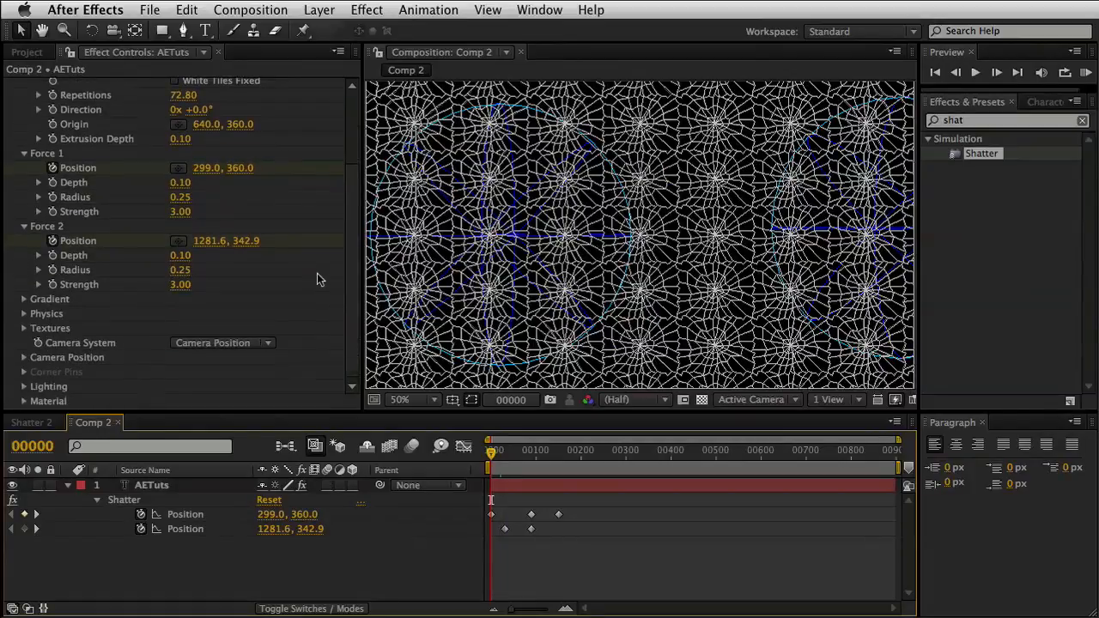
scroll(275, 297, up, 7)
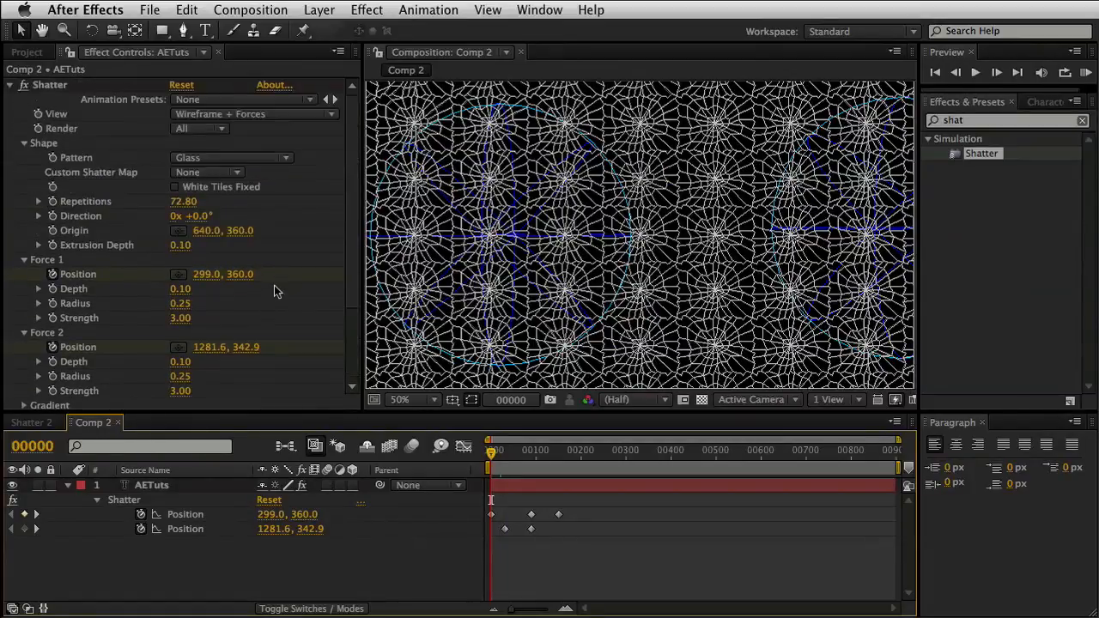
click(210, 115)
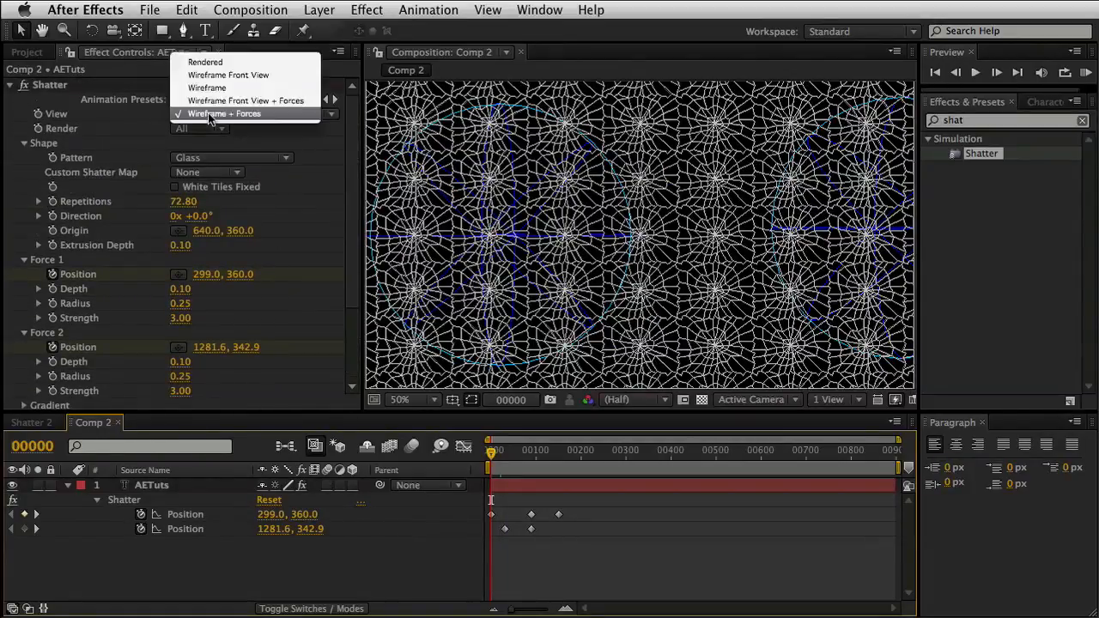
click(215, 64)
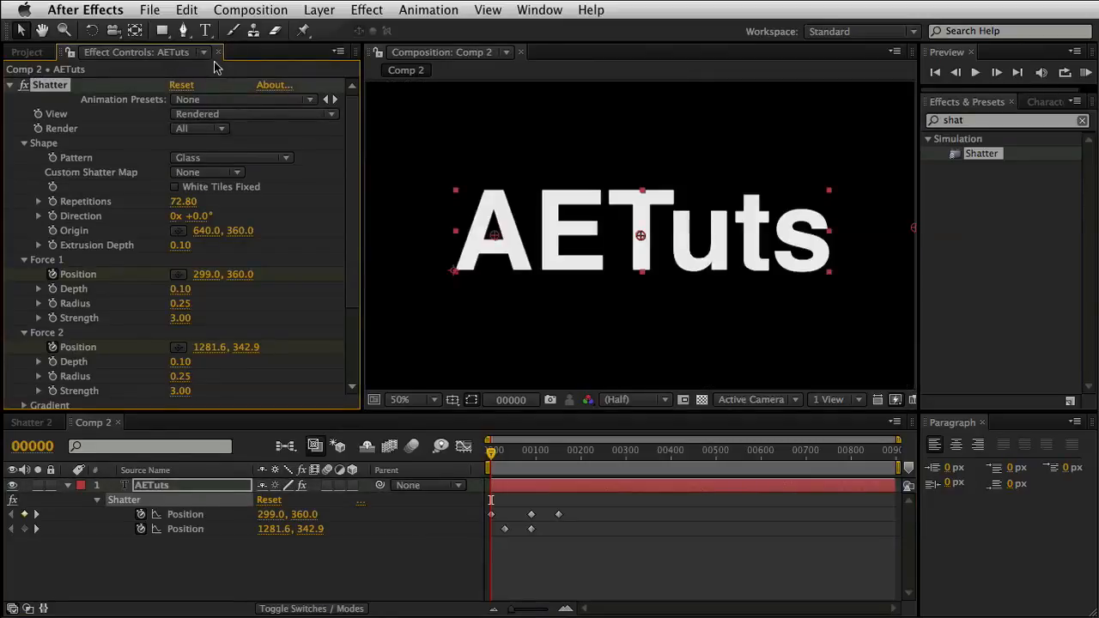
key(space)
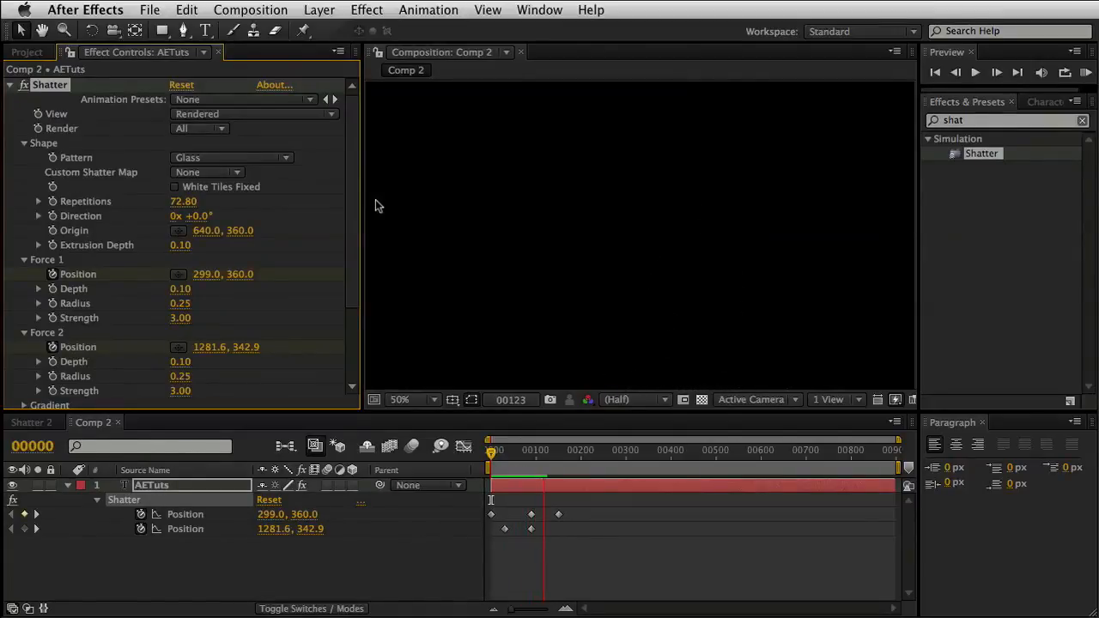
key(space)
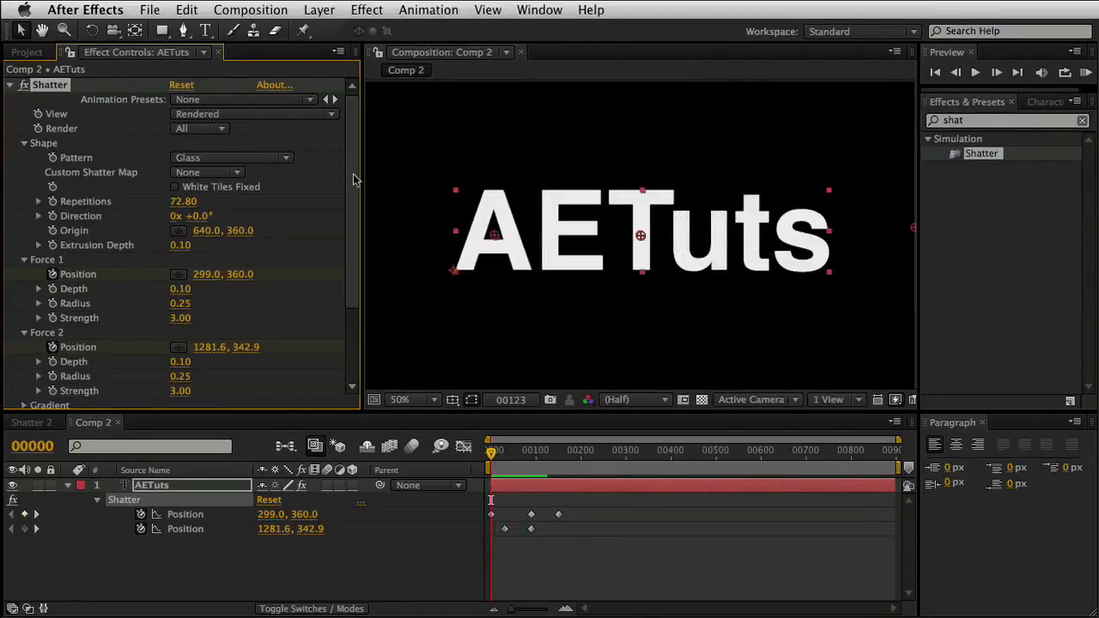
- Expand the Shatter effect's Physics settings and look through the rotation, randomness and gravity options
drag(353, 181, 350, 253)
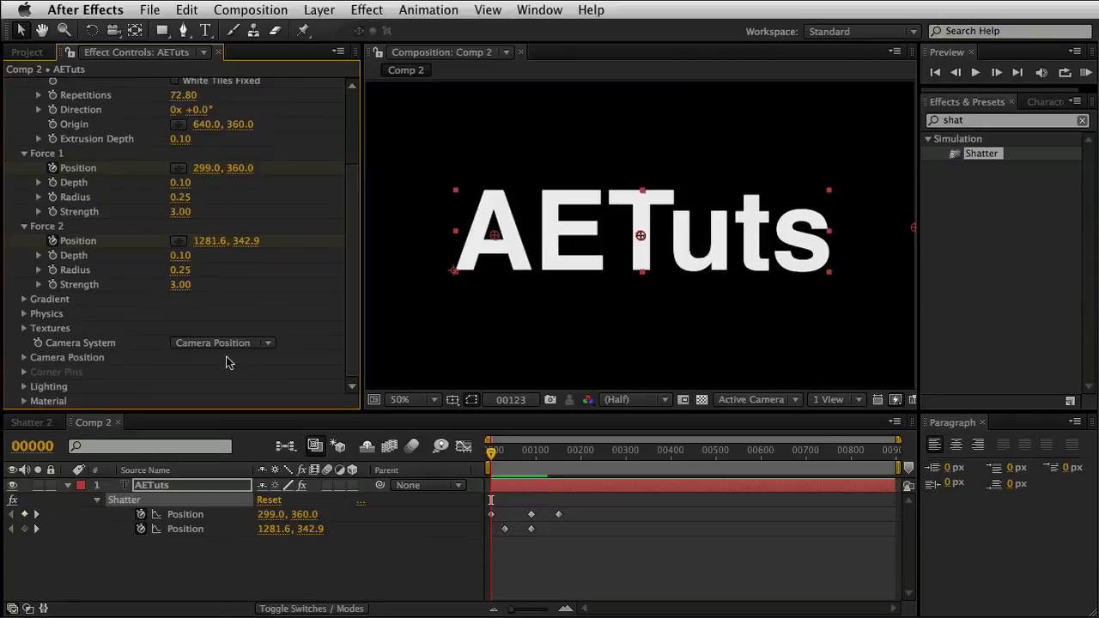
click(24, 314)
scroll(279, 338, down, 2)
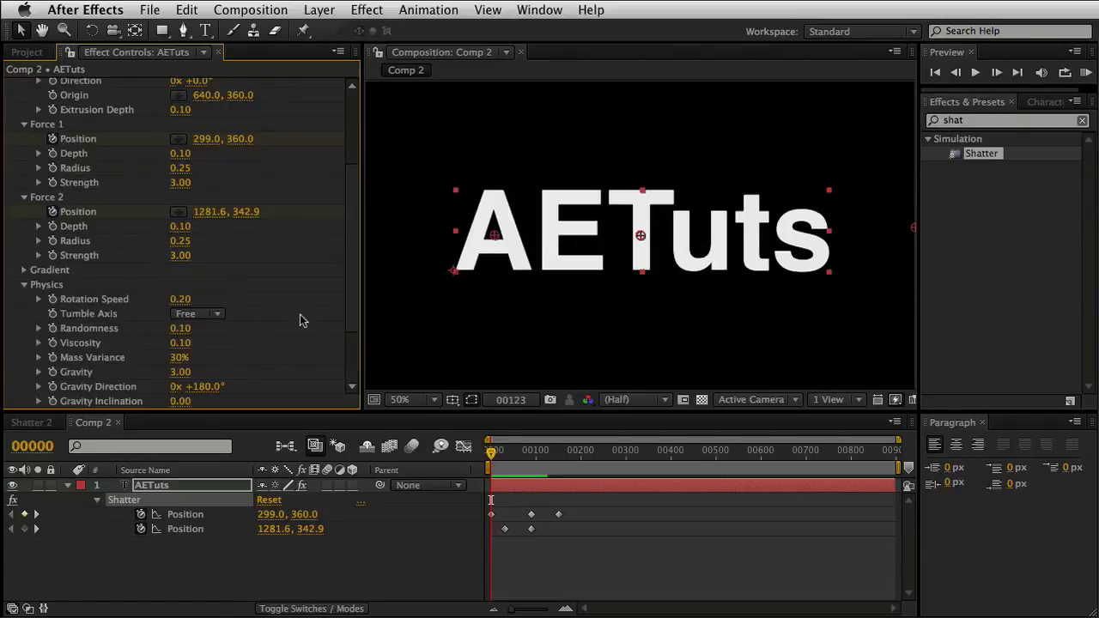
scroll(301, 319, down, 5)
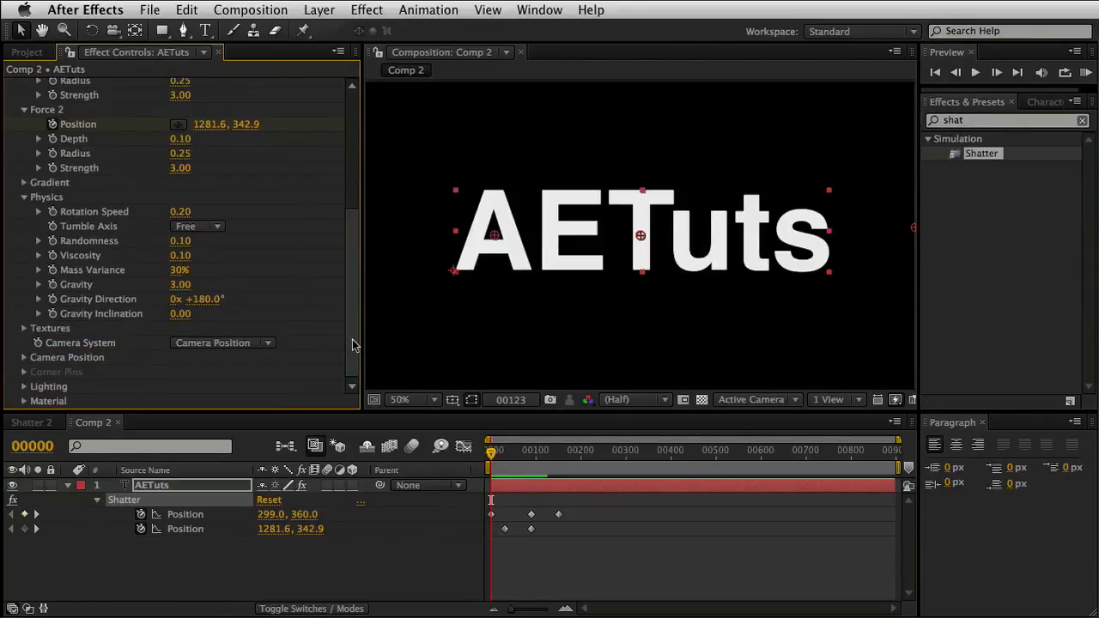
scroll(222, 115, up, 13)
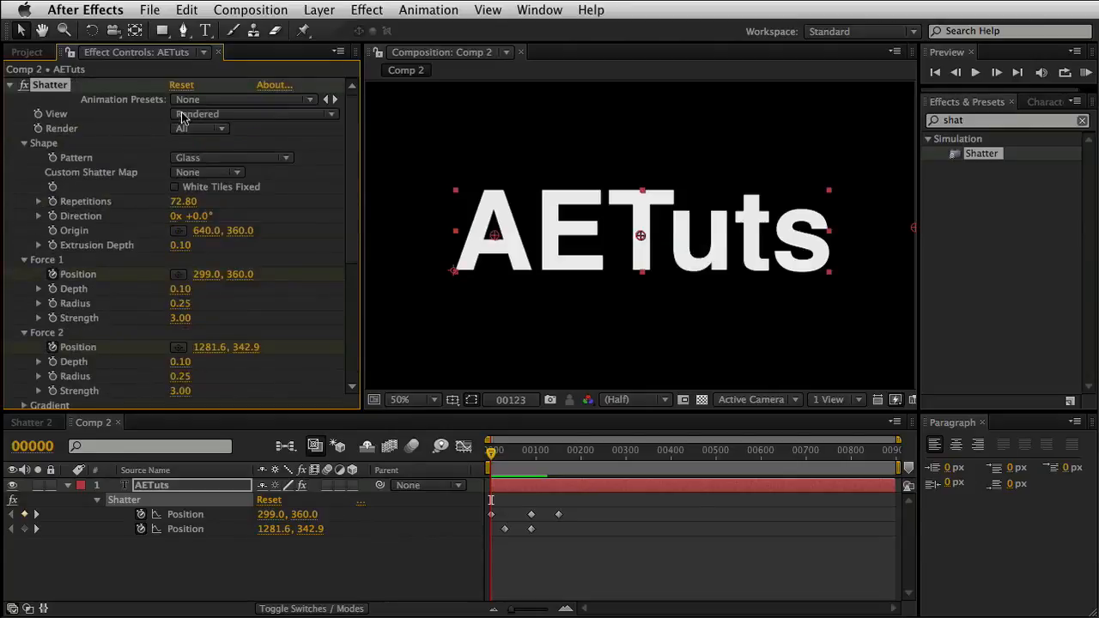
- Switch the Shatter view to Wireframe + Forces and set the pattern's Repetitions to 10
click(222, 116)
click(198, 176)
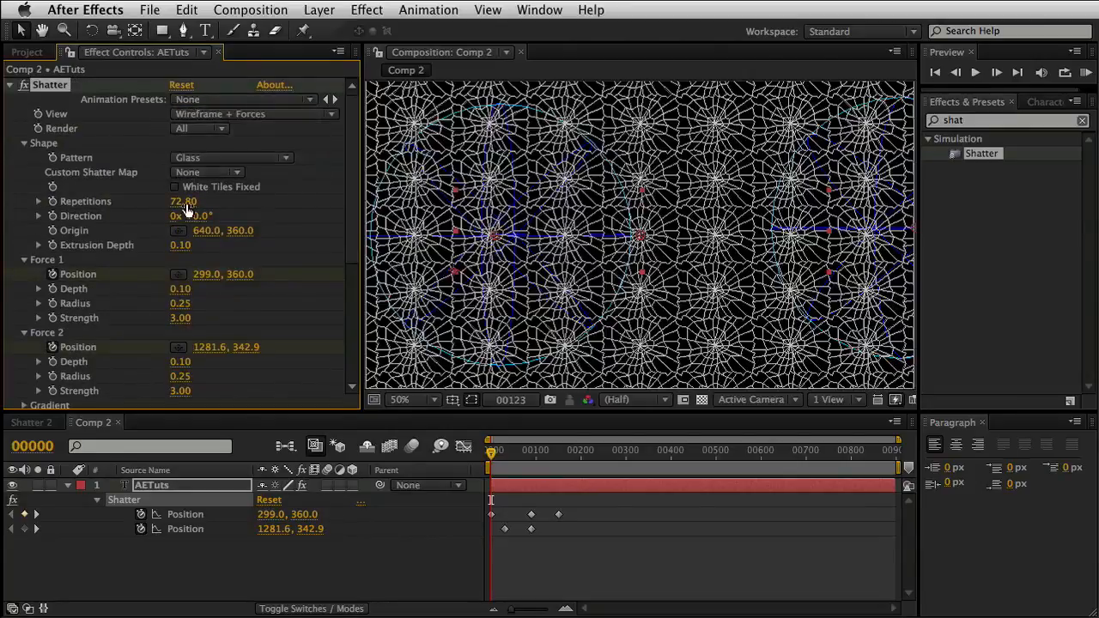
drag(187, 206, 27, 196)
click(183, 205)
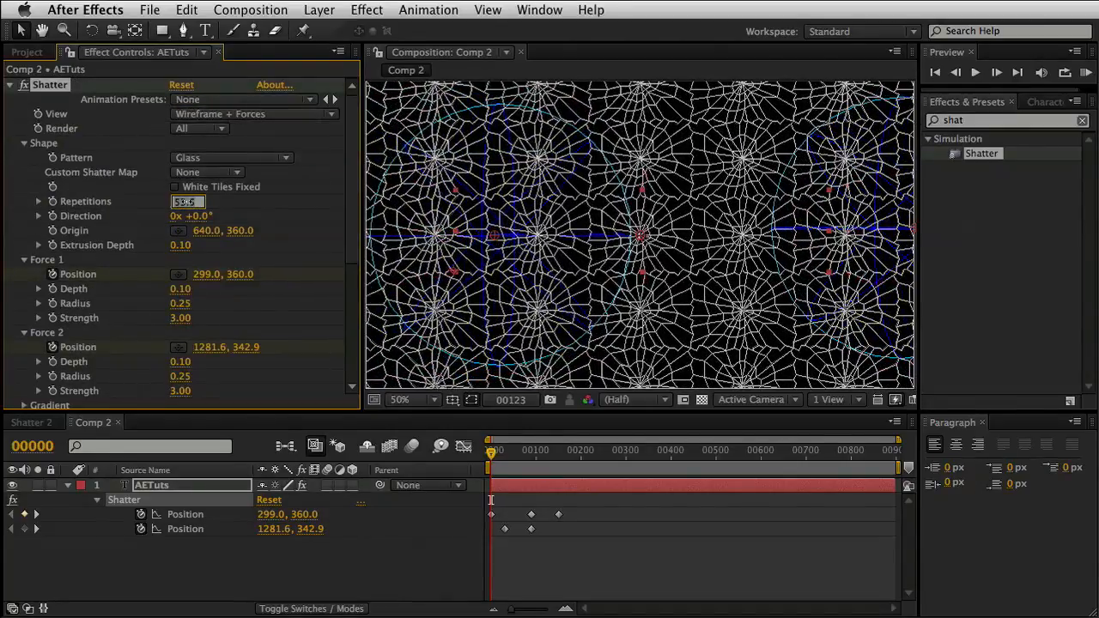
text(10)
key(Return)
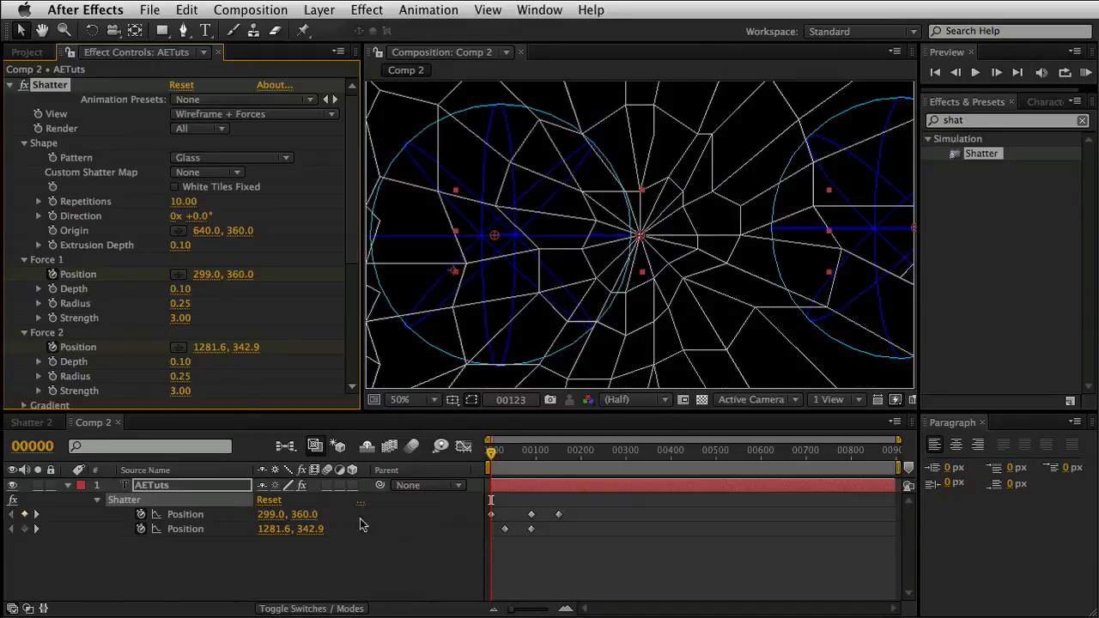
- Go to frame 25 and set the Shatter physics Rotation Speed to 0.59
drag(491, 451, 504, 453)
scroll(287, 335, down, 5)
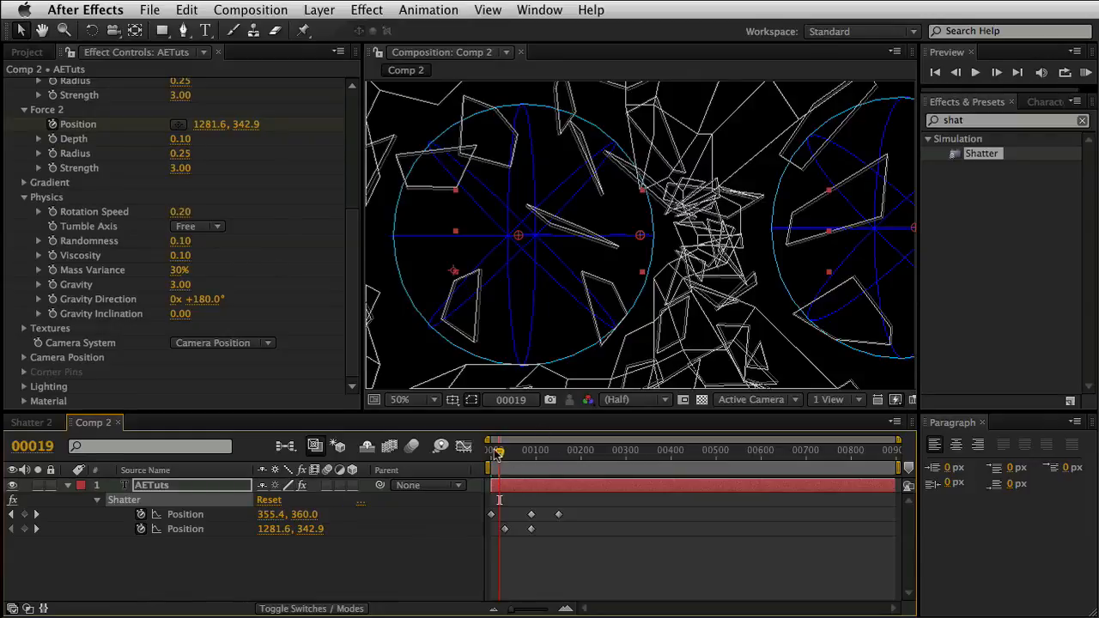
mouse_move(499, 452)
mouse_down()
mouse_move(518, 452)
mouse_move(492, 452)
mouse_move(507, 446)
mouse_up()
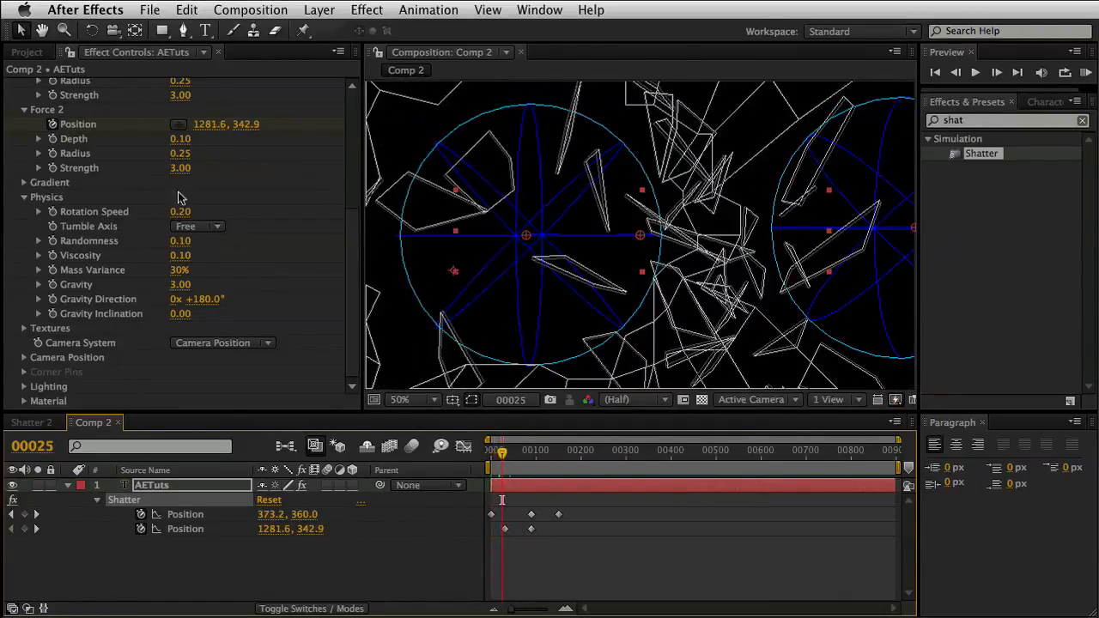
drag(182, 218, 232, 213)
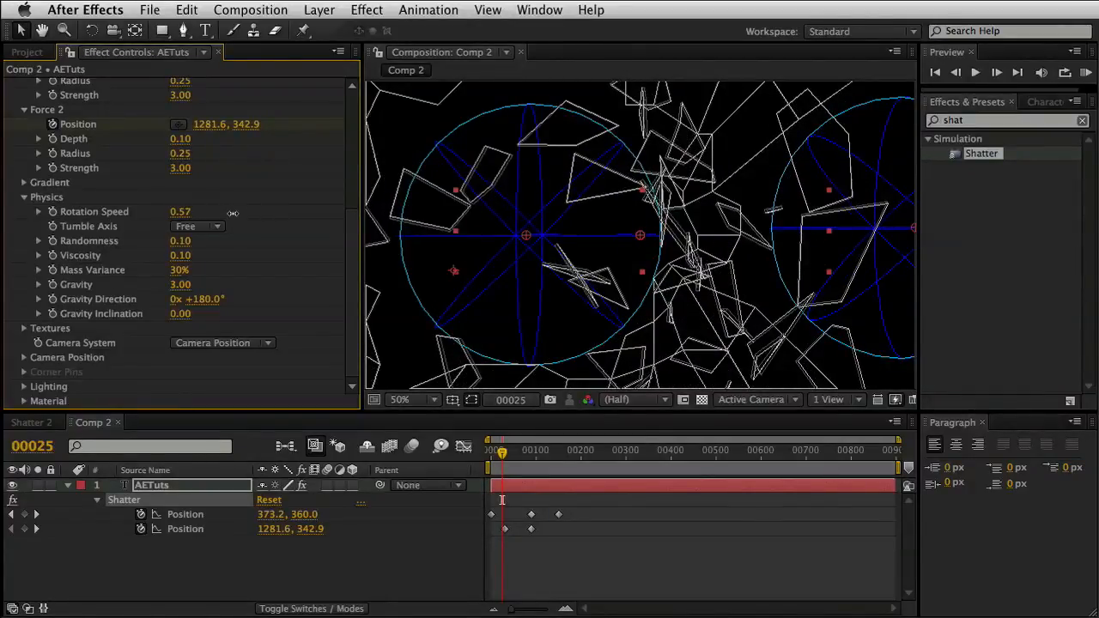
click(176, 211)
text(0.59)
key(Return)
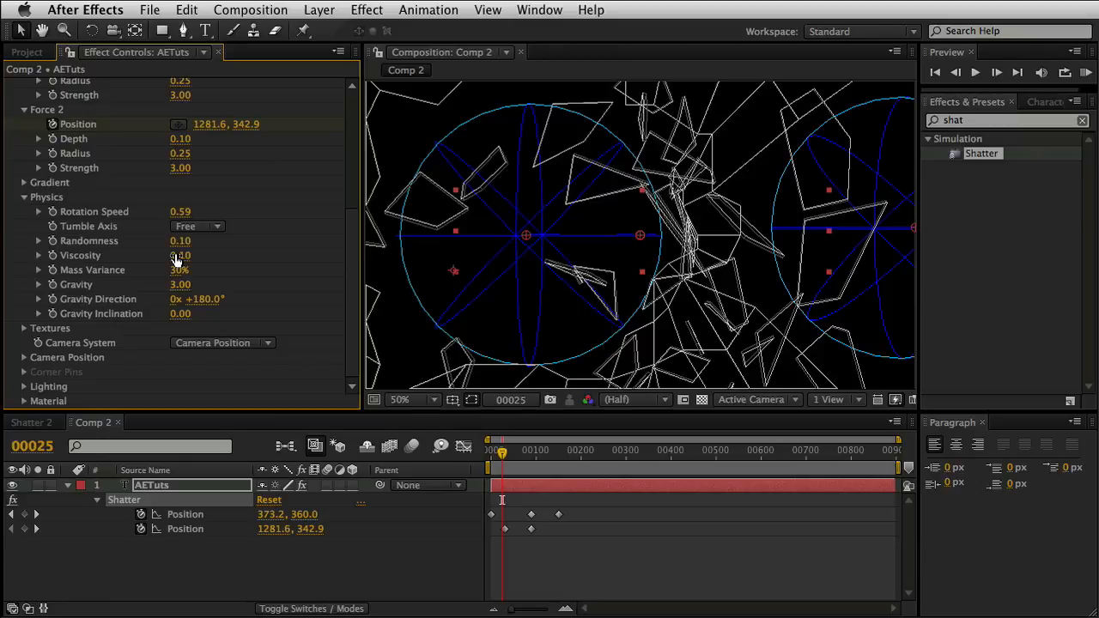
- Try a Viscosity of 0.90, check the pieces around frame 10, and set Viscosity to 0.30
drag(176, 258, 248, 249)
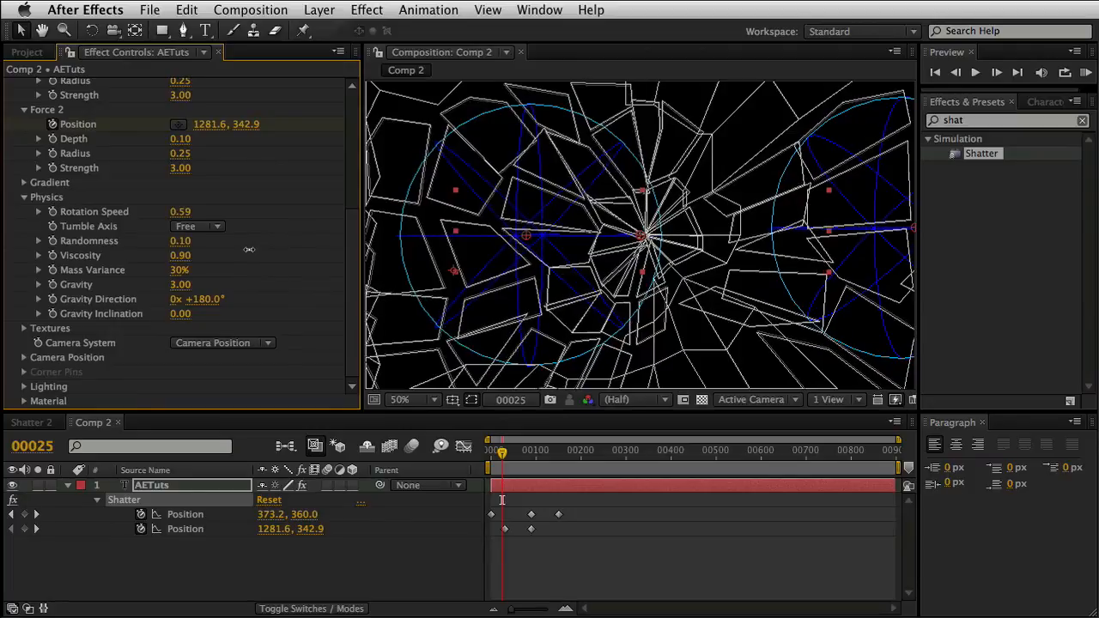
mouse_move(502, 453)
mouse_down()
mouse_move(550, 455)
mouse_move(496, 453)
mouse_up()
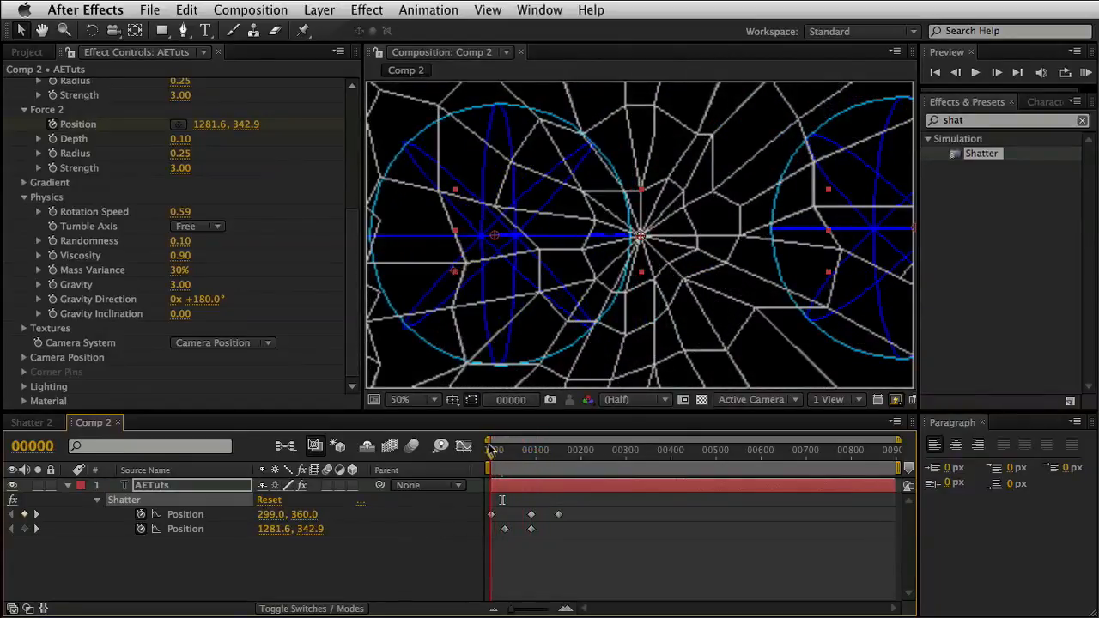
click(178, 256)
text(0.9)
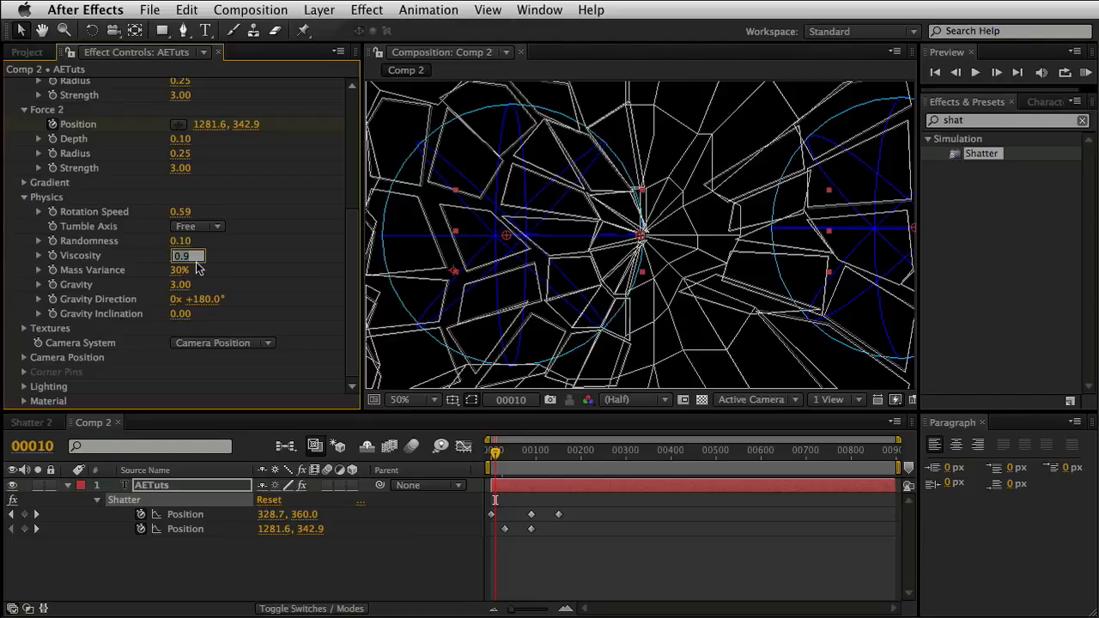
key(Return)
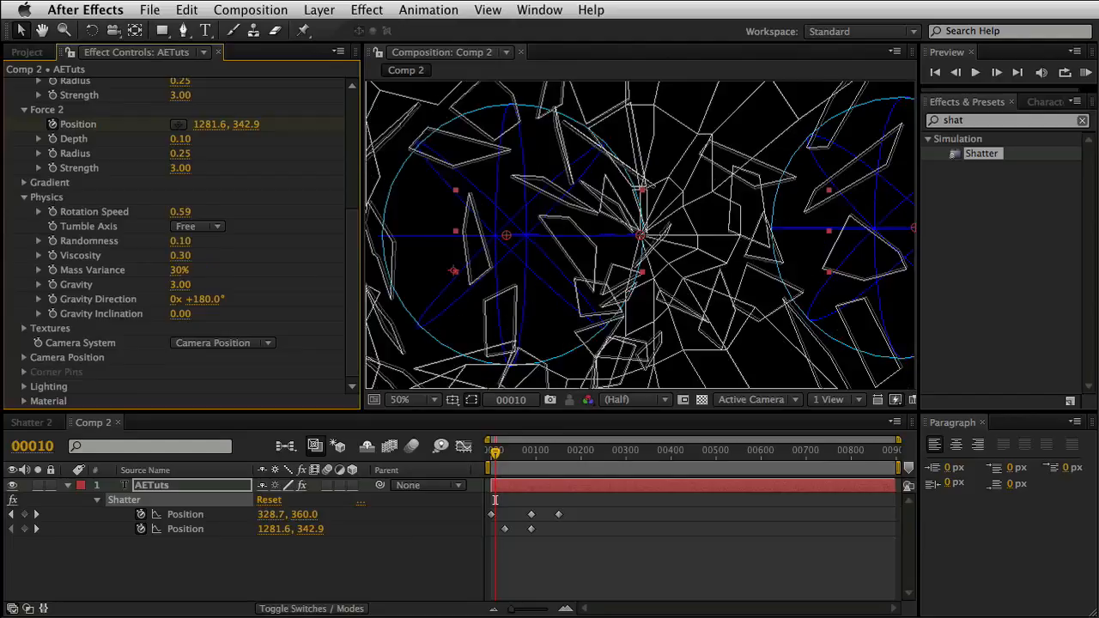
- Set the Shatter physics Mass Variance to 0%
click(176, 269)
click(246, 286)
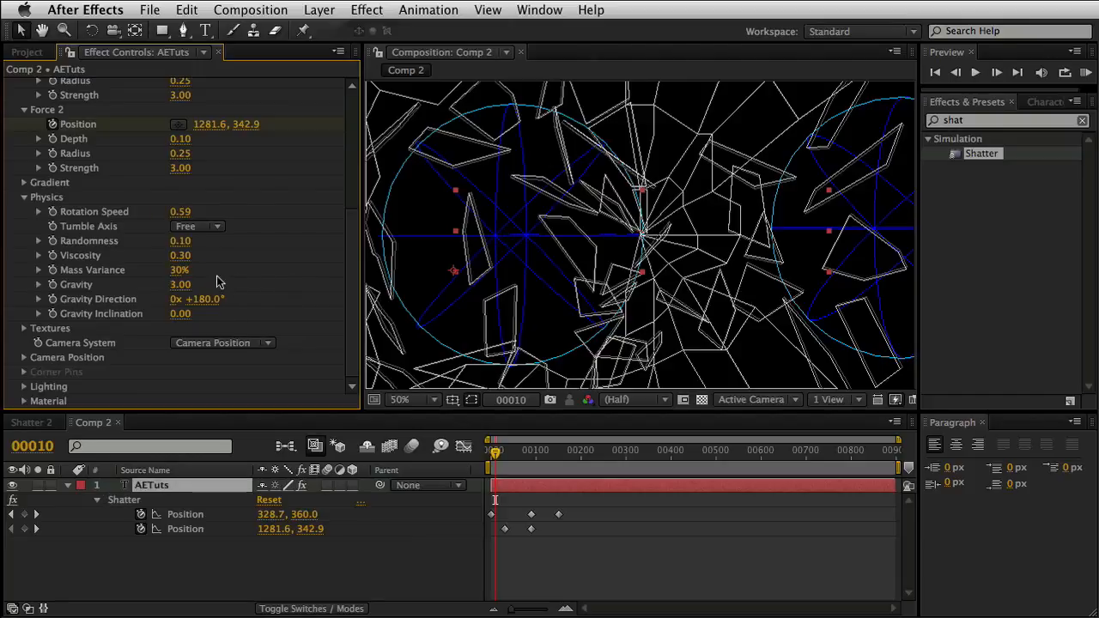
click(178, 269)
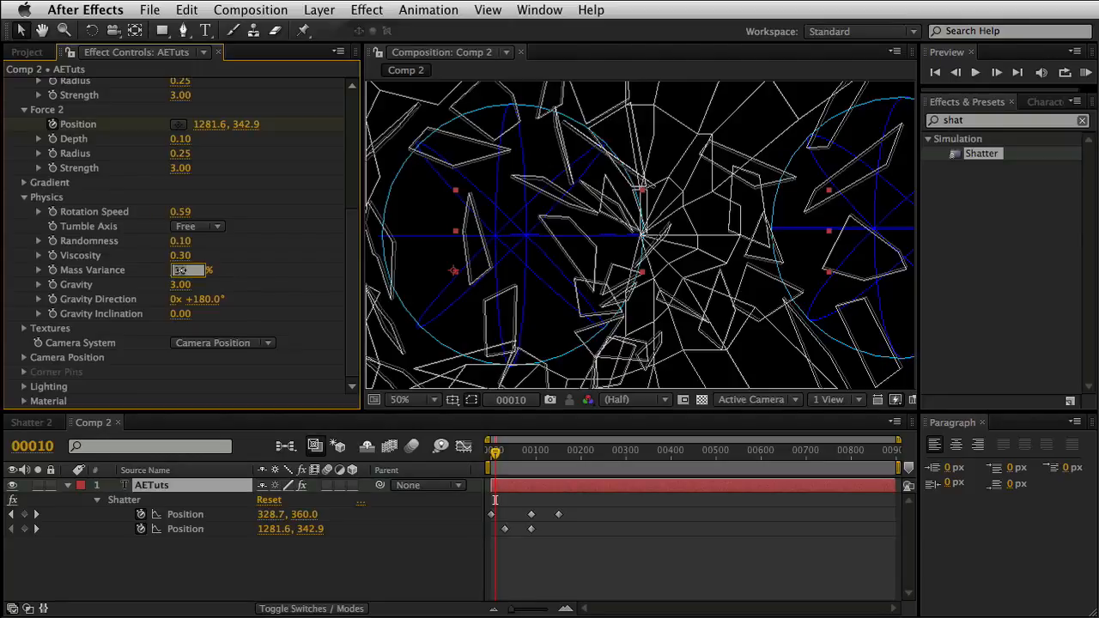
text(0)
key(Return)
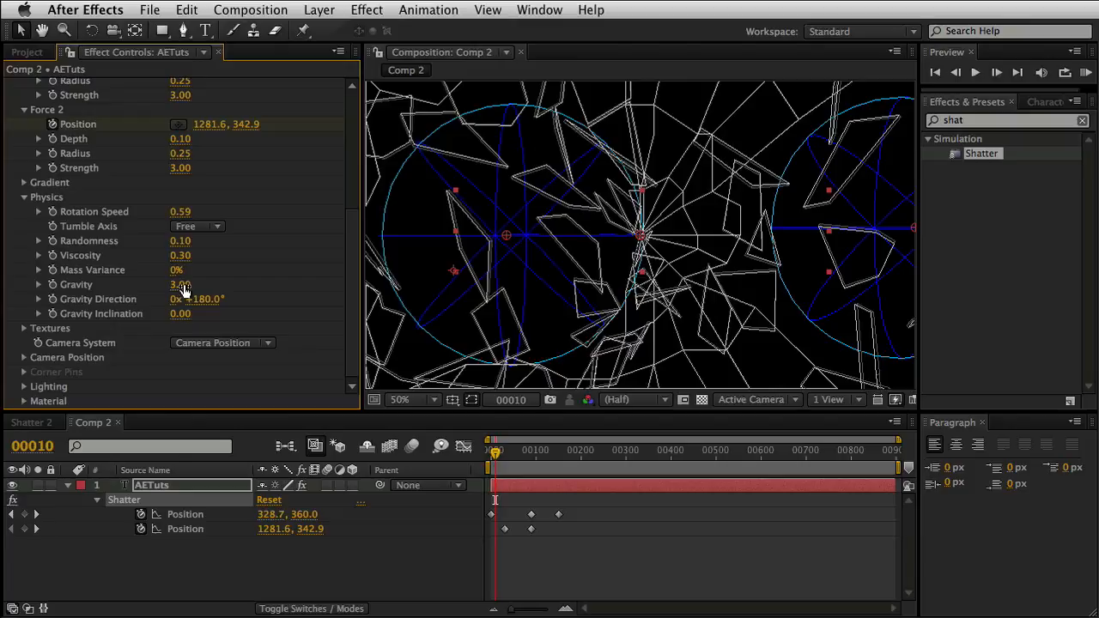
- Try Gravity at 0 and 13.50 with Gravity Direction at 1x +85°, and undo the direction change
drag(183, 287, 67, 285)
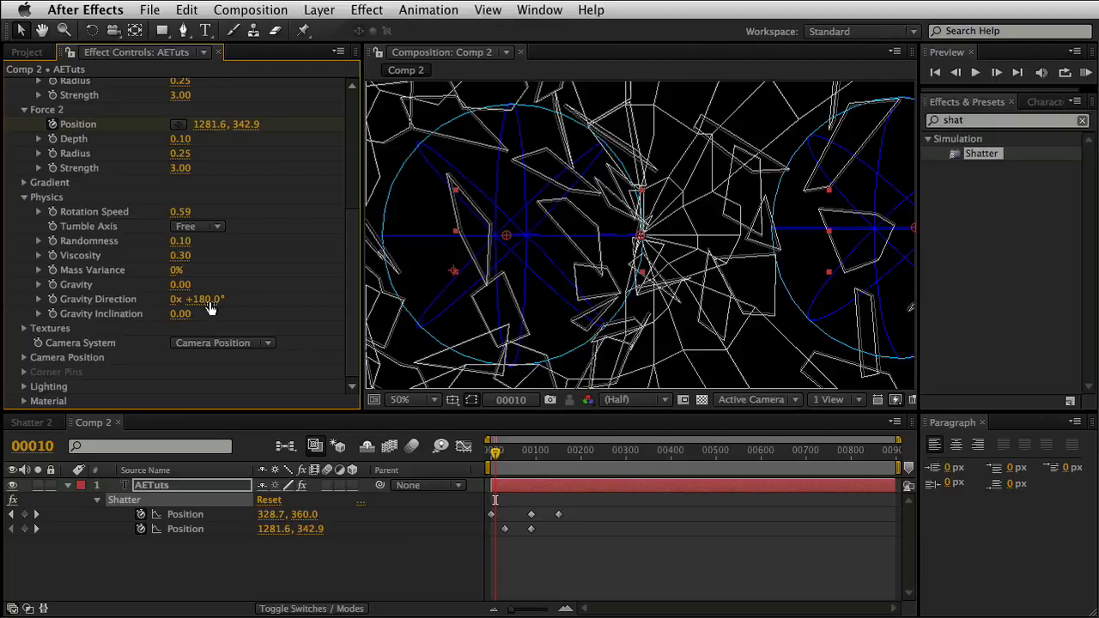
drag(178, 284, 300, 285)
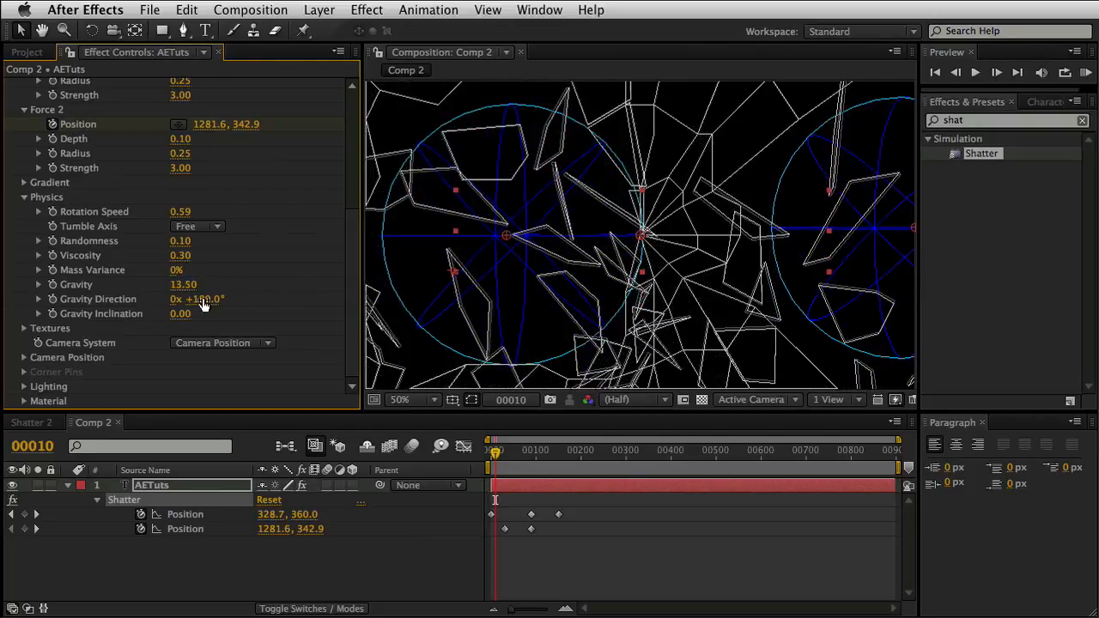
drag(202, 304, 566, 336)
drag(635, 424, 515, 400)
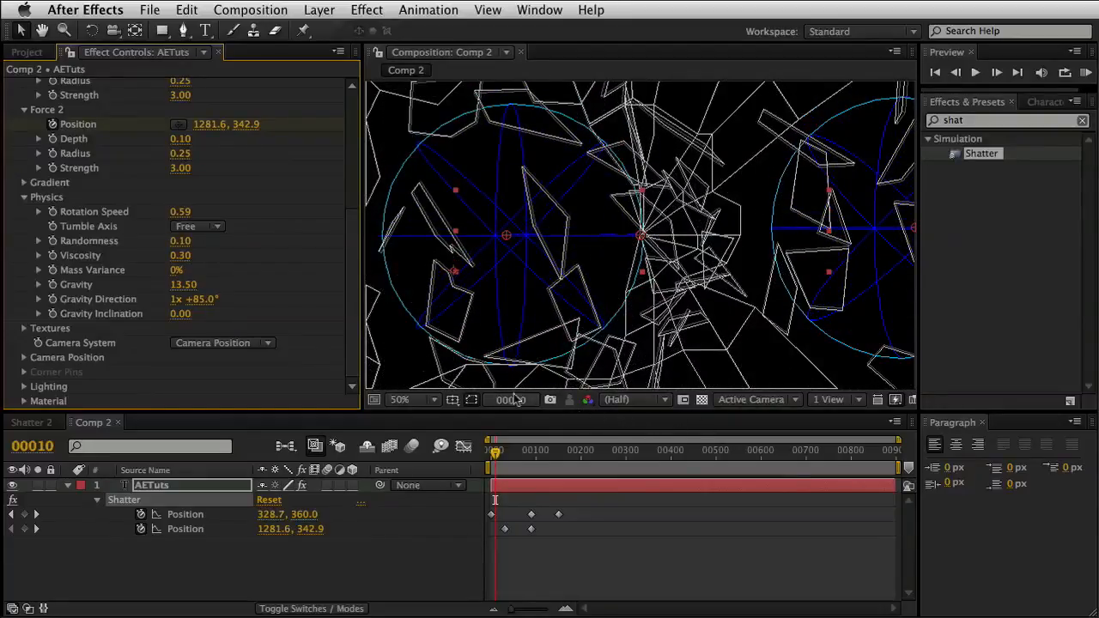
key(super+z)
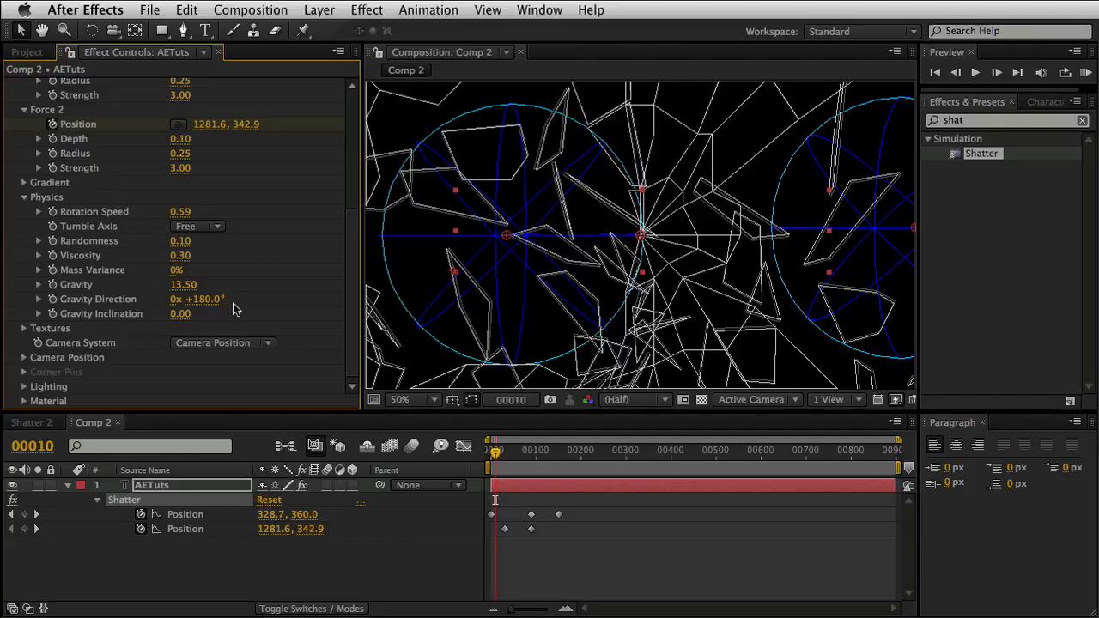
- Set the Shatter physics Gravity to 0
click(183, 284)
text(0)
key(Return)
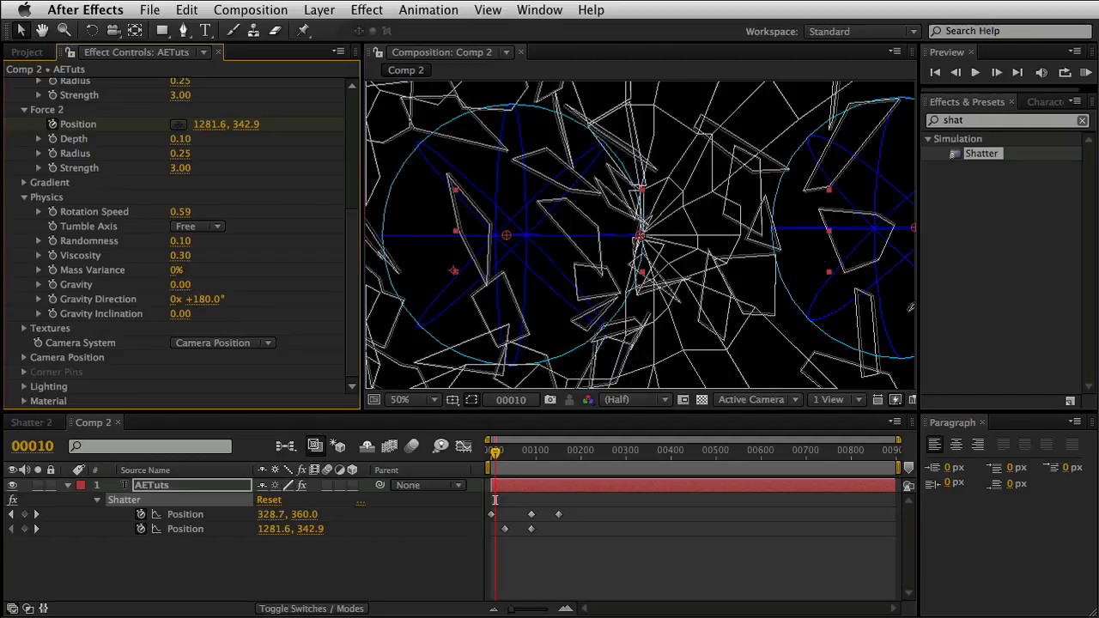
click(271, 289)
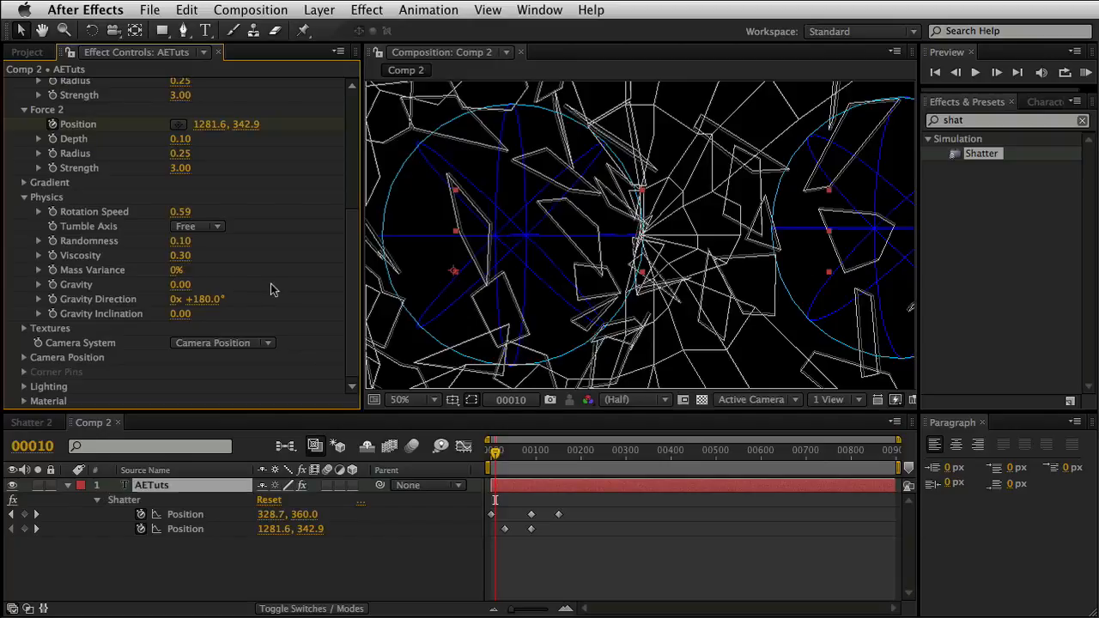
- Set the glass pattern's Repetitions to 100
scroll(283, 279, up, 10)
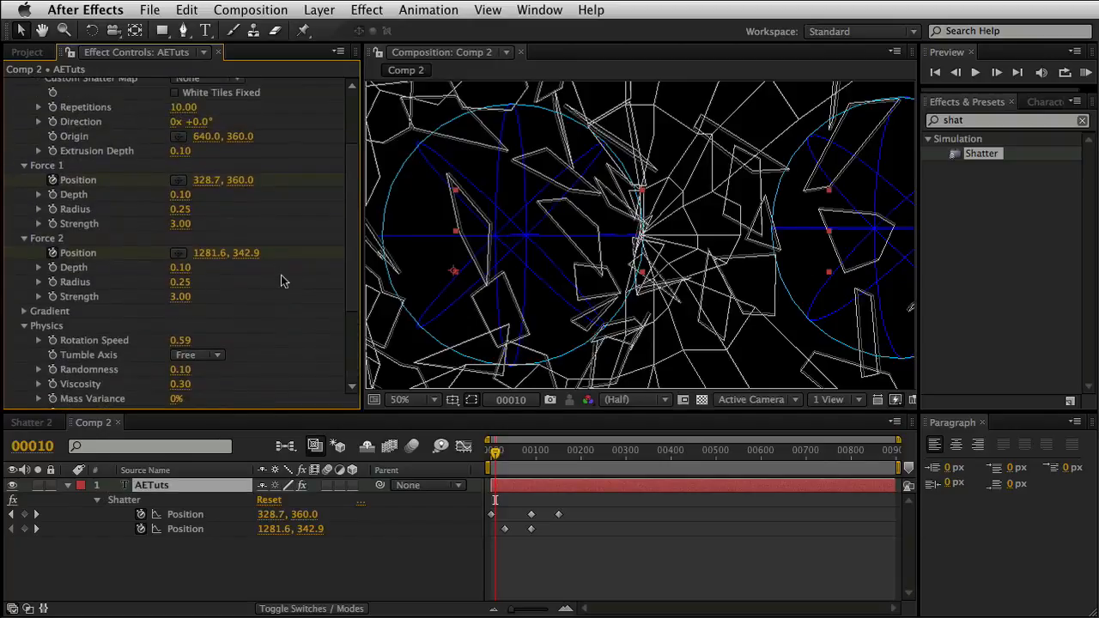
click(184, 202)
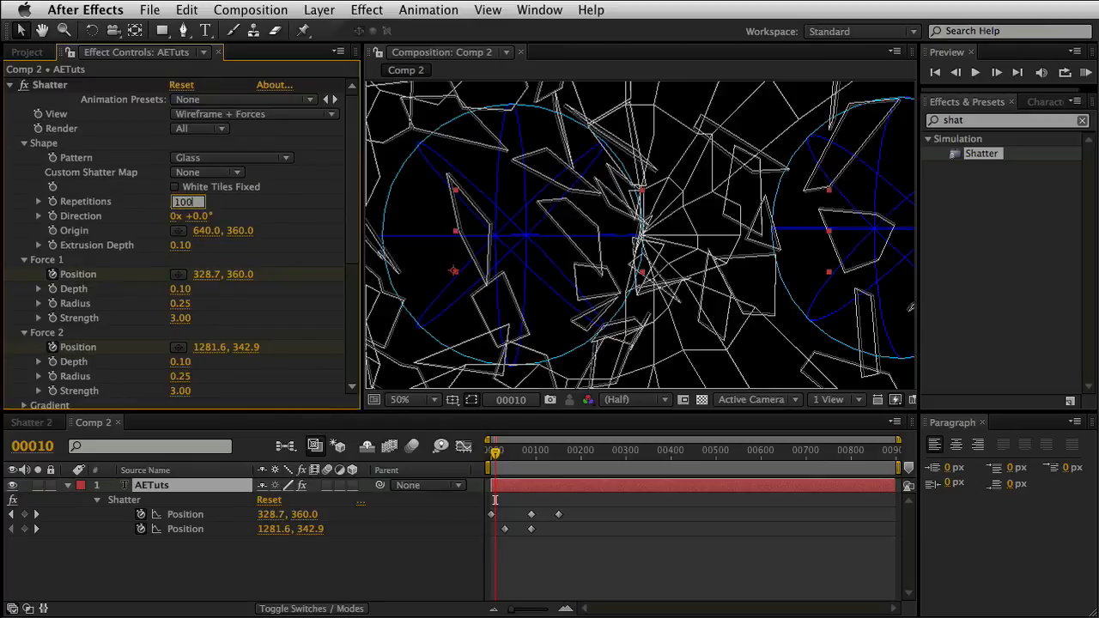
key(Return)
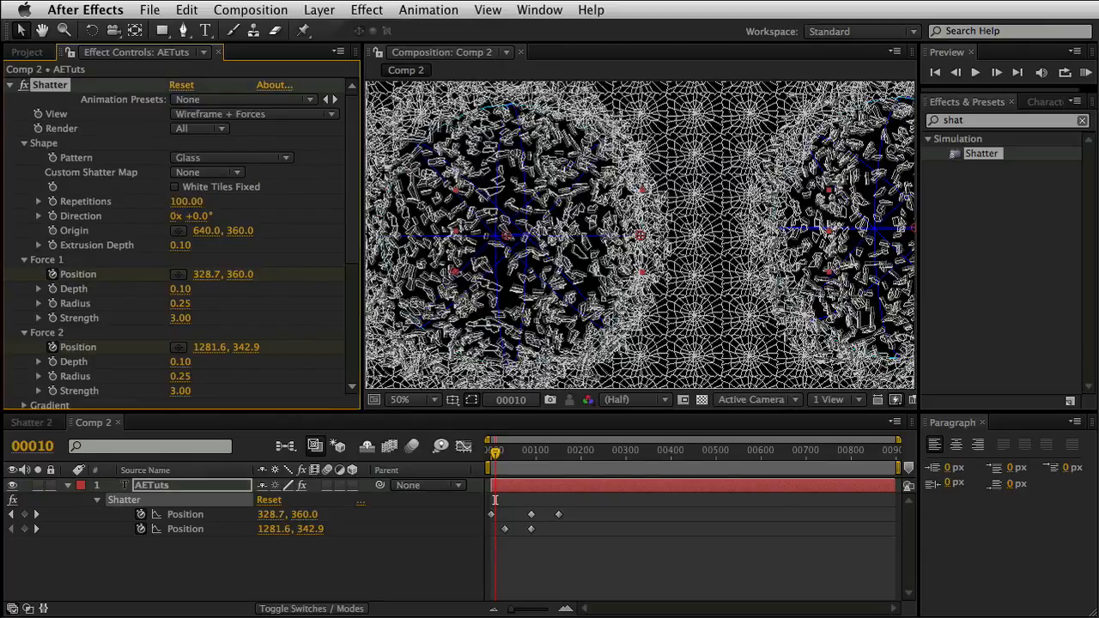
- Switch the Shatter view to Rendered and preview the shattering text from frame 0
click(227, 116)
click(225, 58)
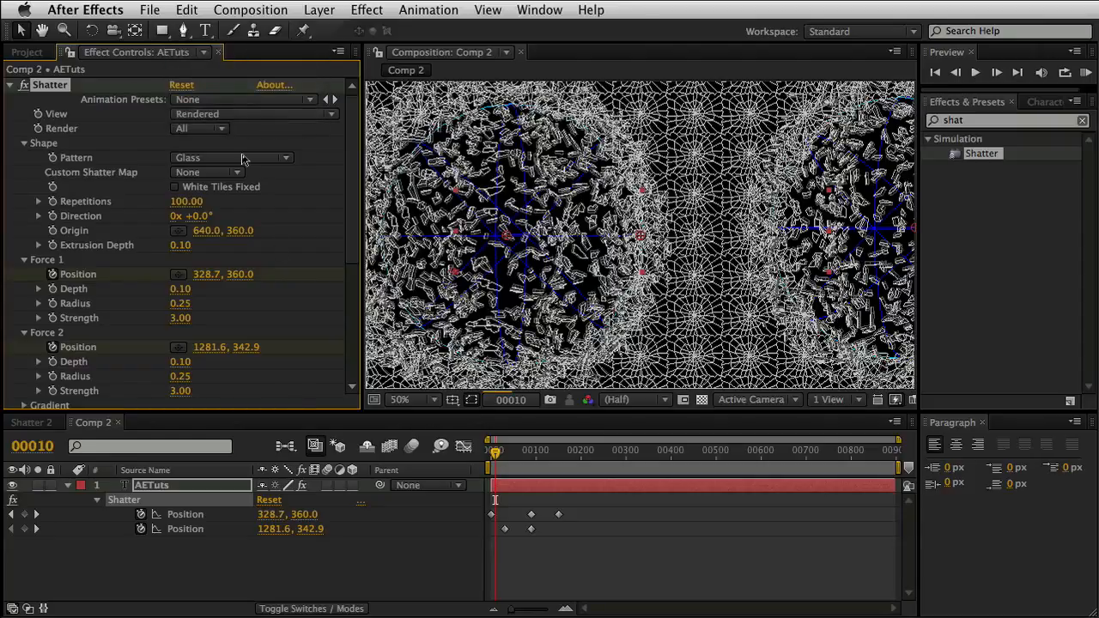
key(Home)
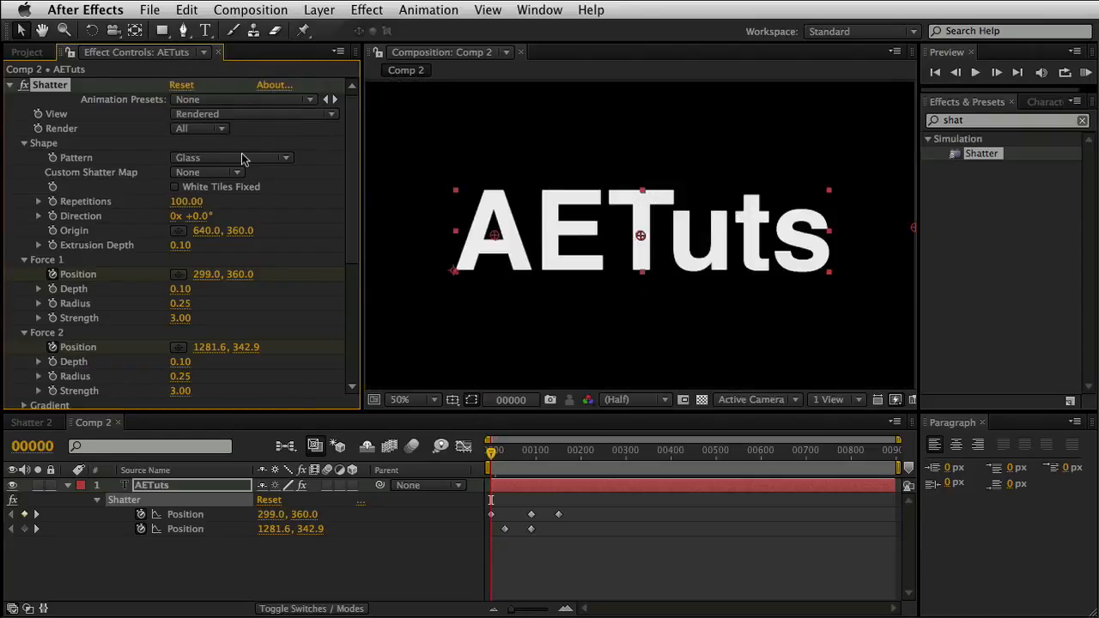
key(space)
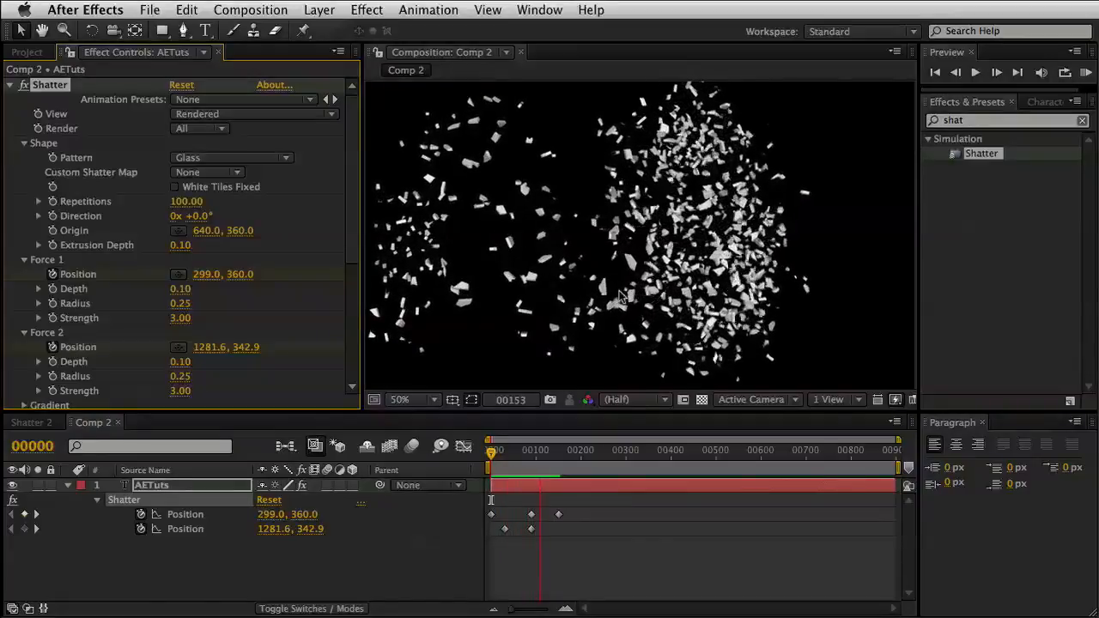
key(space)
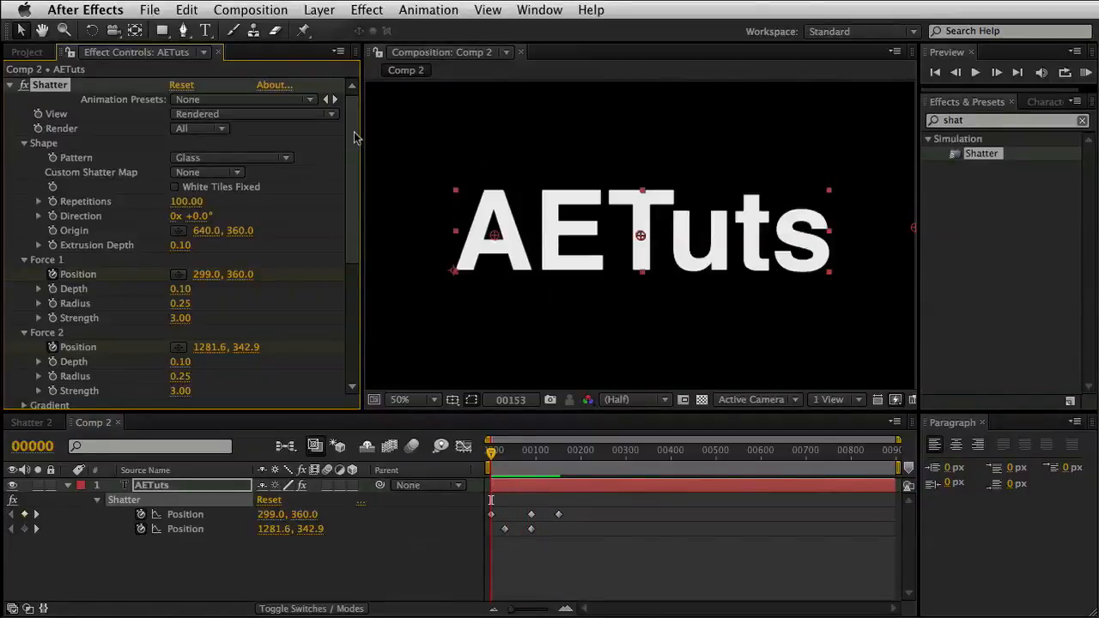
drag(357, 137, 359, 266)
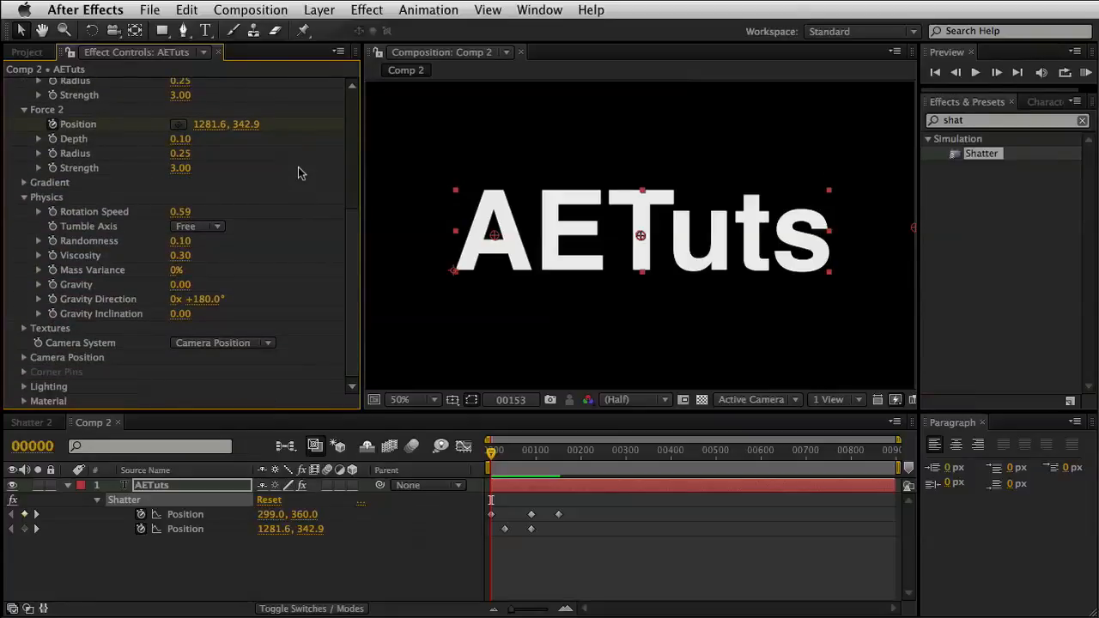
scroll(298, 167, up, 5)
scroll(350, 167, up, 1)
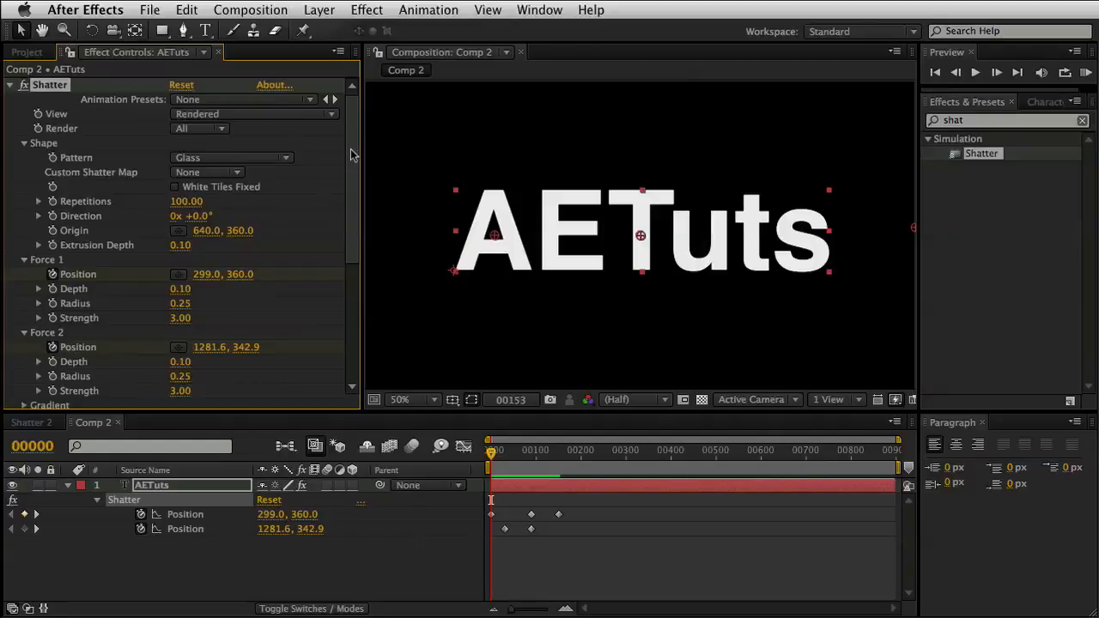
scroll(354, 147, down, 5)
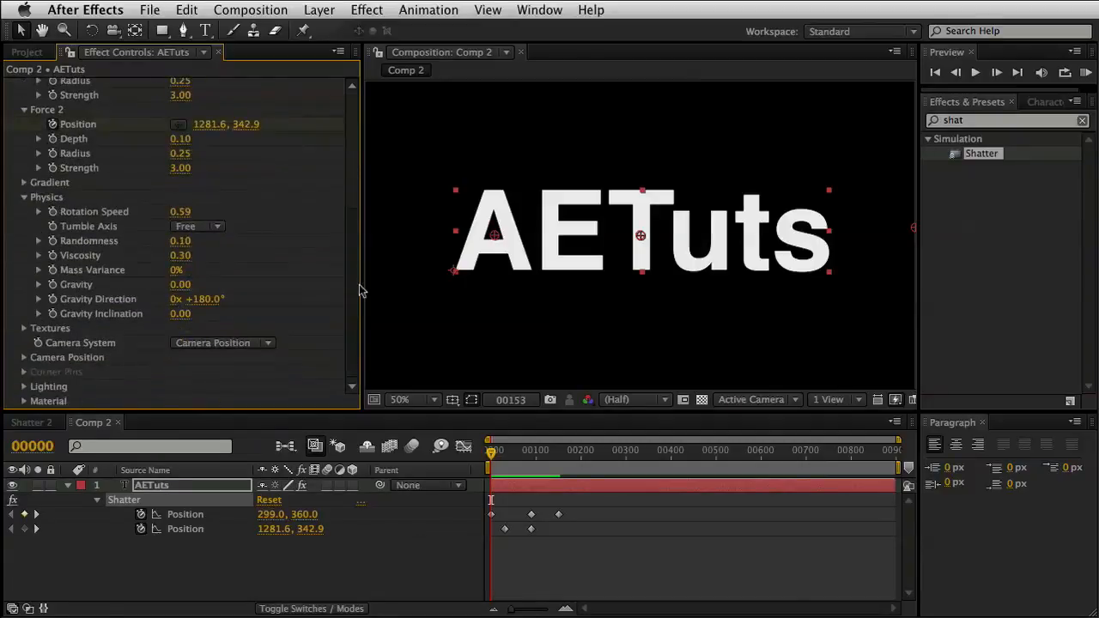
scroll(300, 198, up, 5)
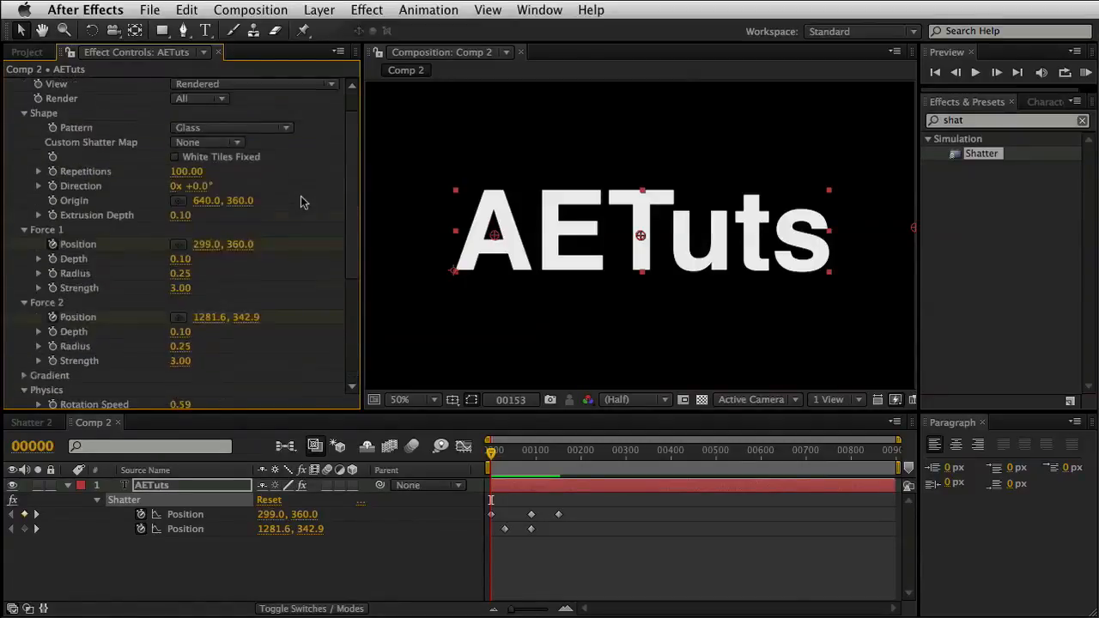
scroll(300, 198, down, 5)
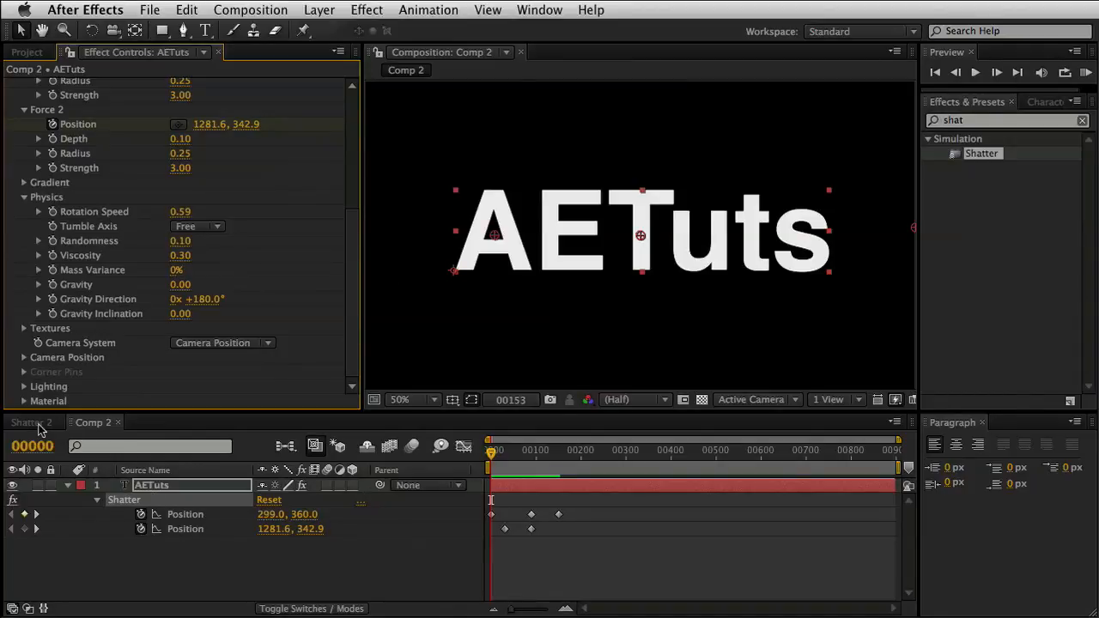
- Add a new camera layer to the composition with the 28mm preset
click(319, 576)
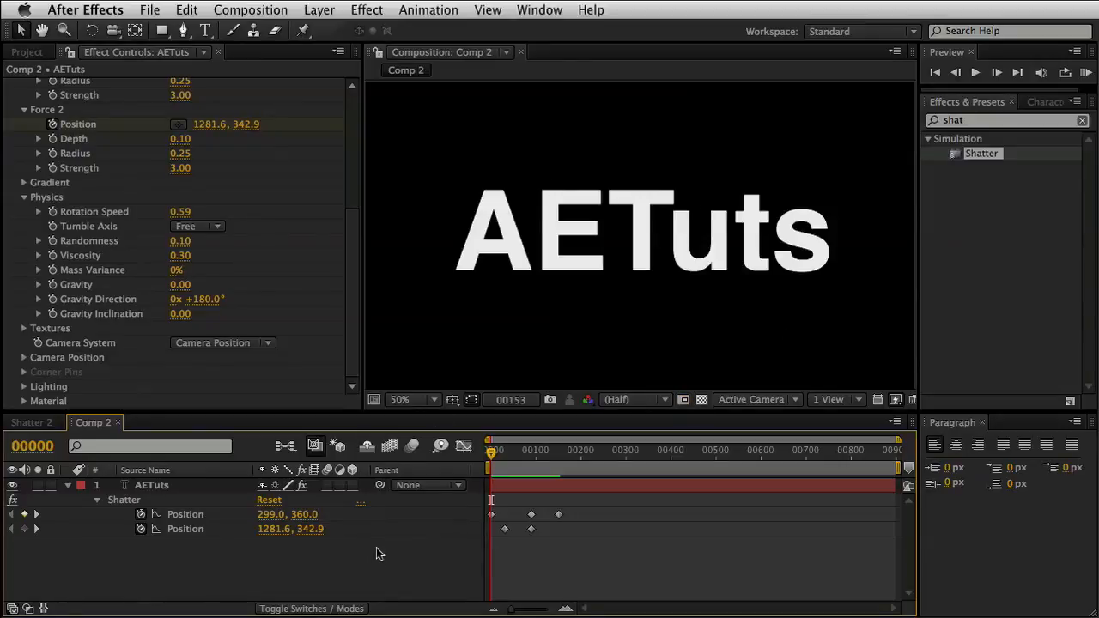
right_click(320, 552)
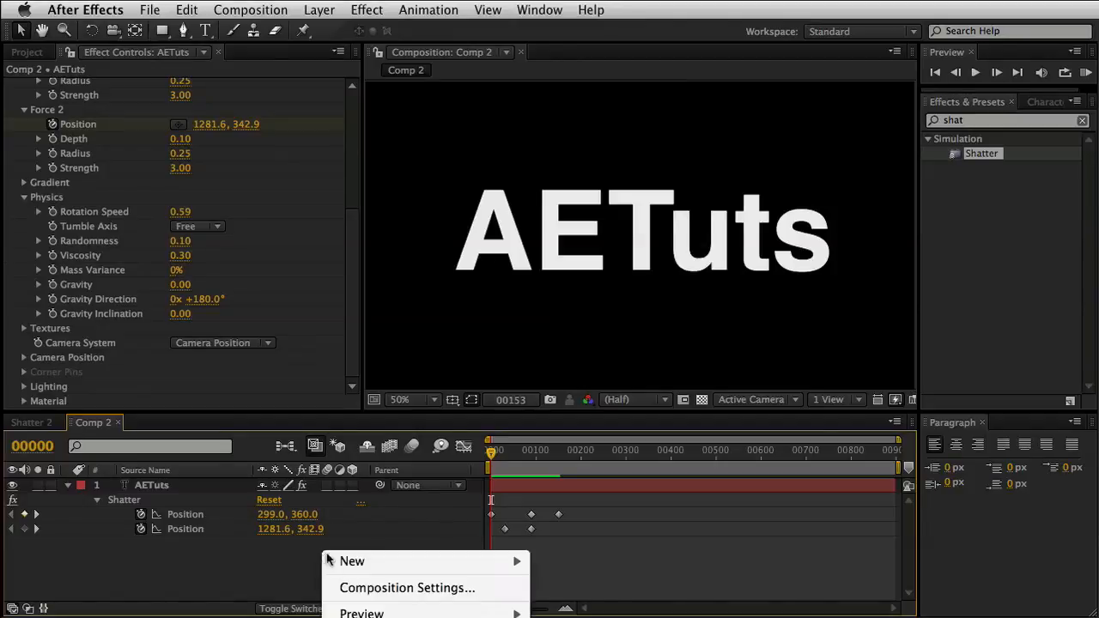
mouse_move(352, 562)
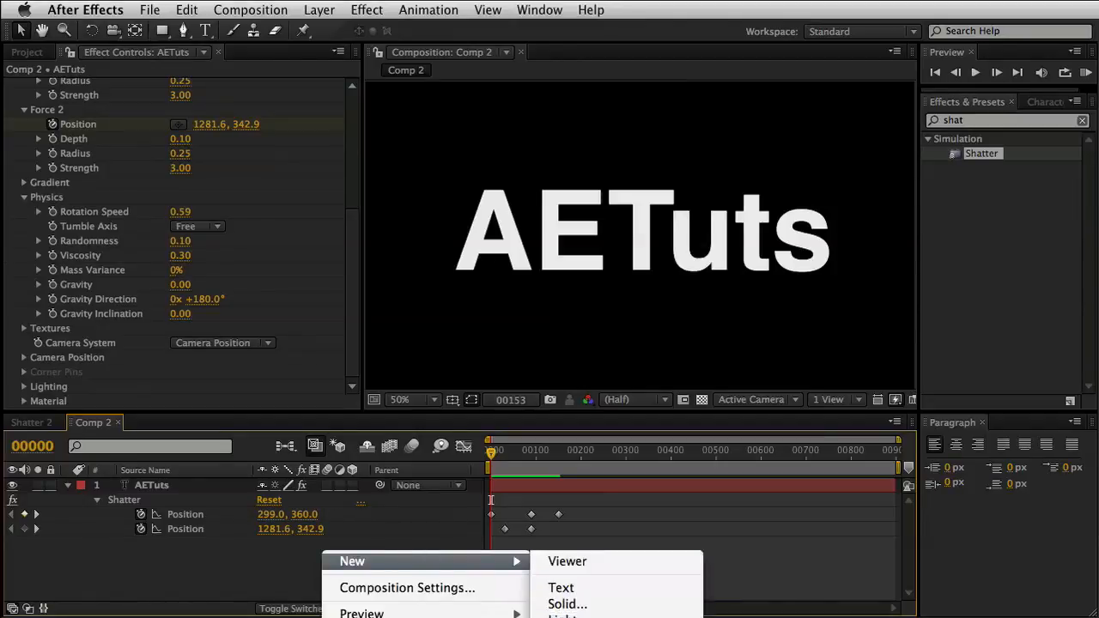
click(583, 617)
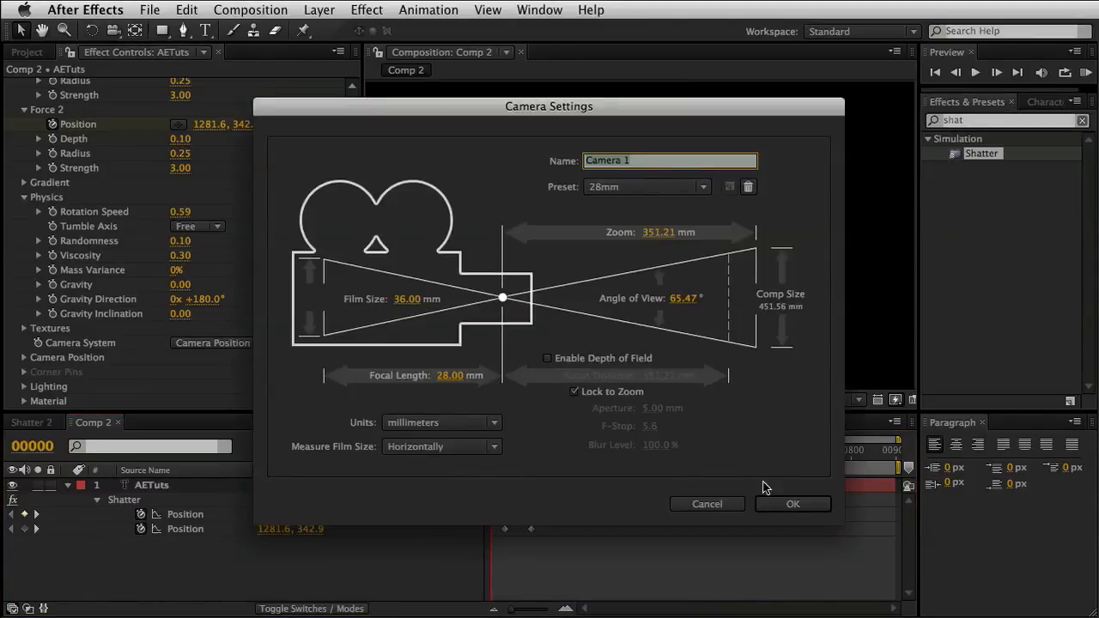
click(781, 503)
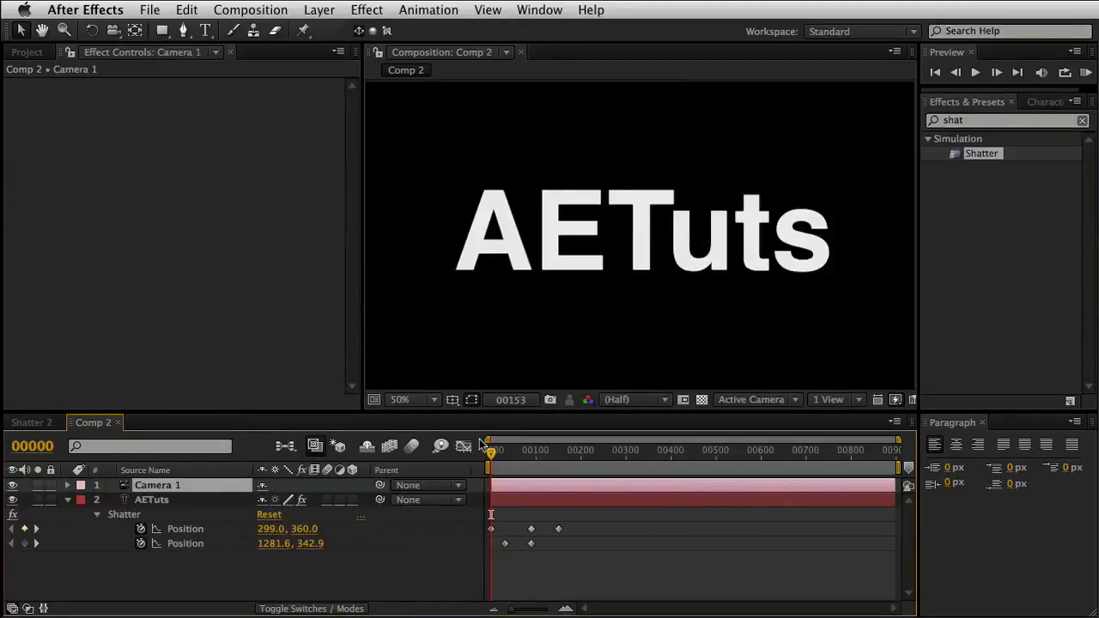
- Keyframe the camera's Position at frame 32 and set its Z position to -723.6 at frame 103
drag(491, 457, 507, 453)
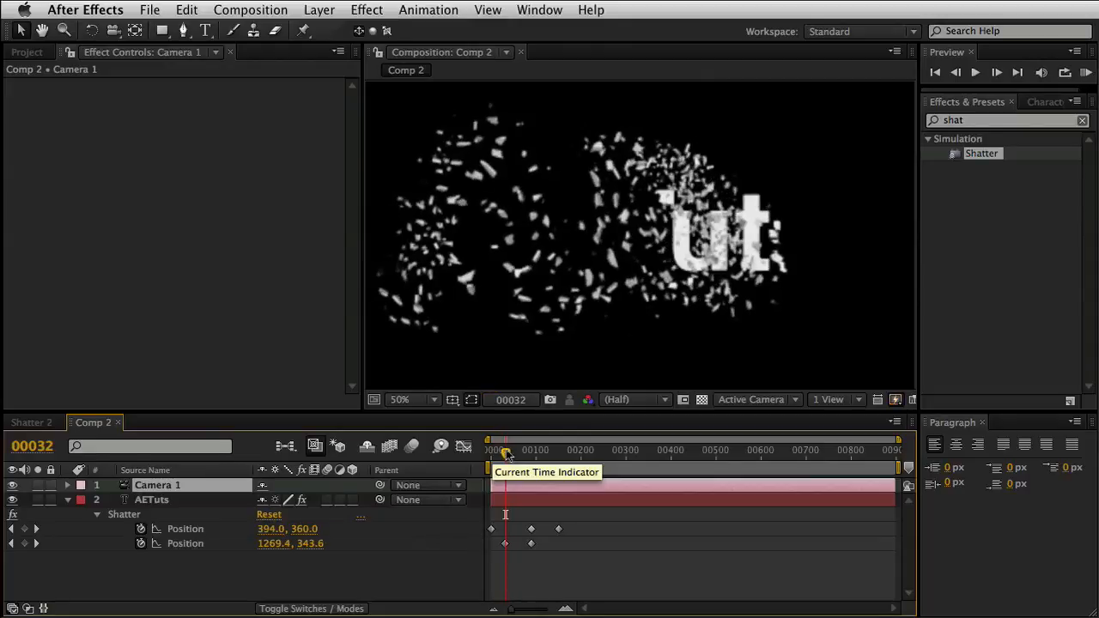
key(p)
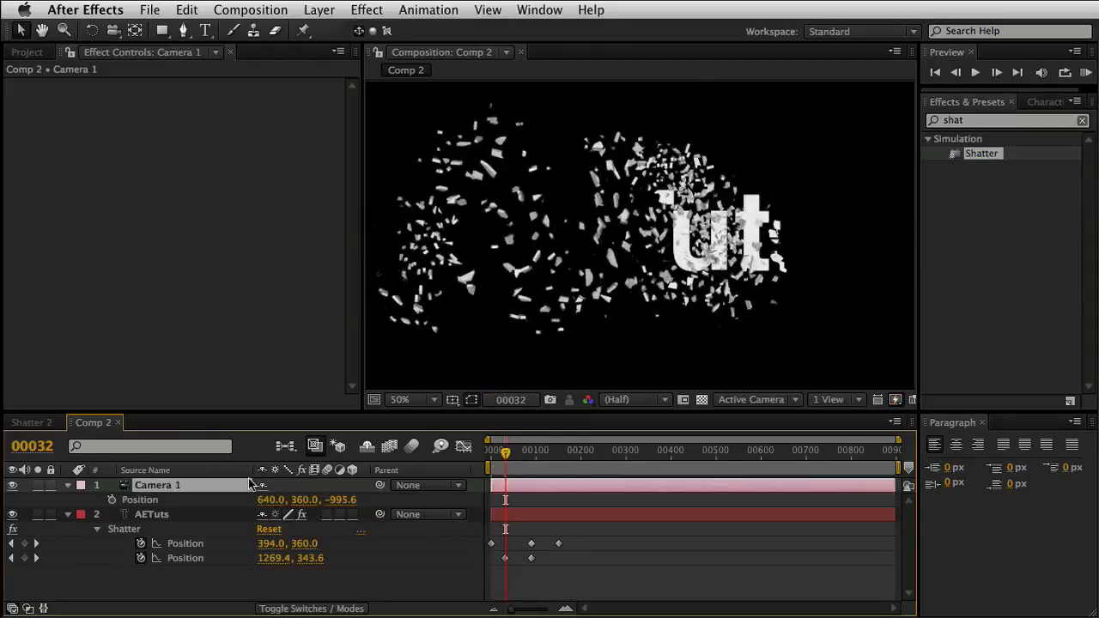
click(111, 499)
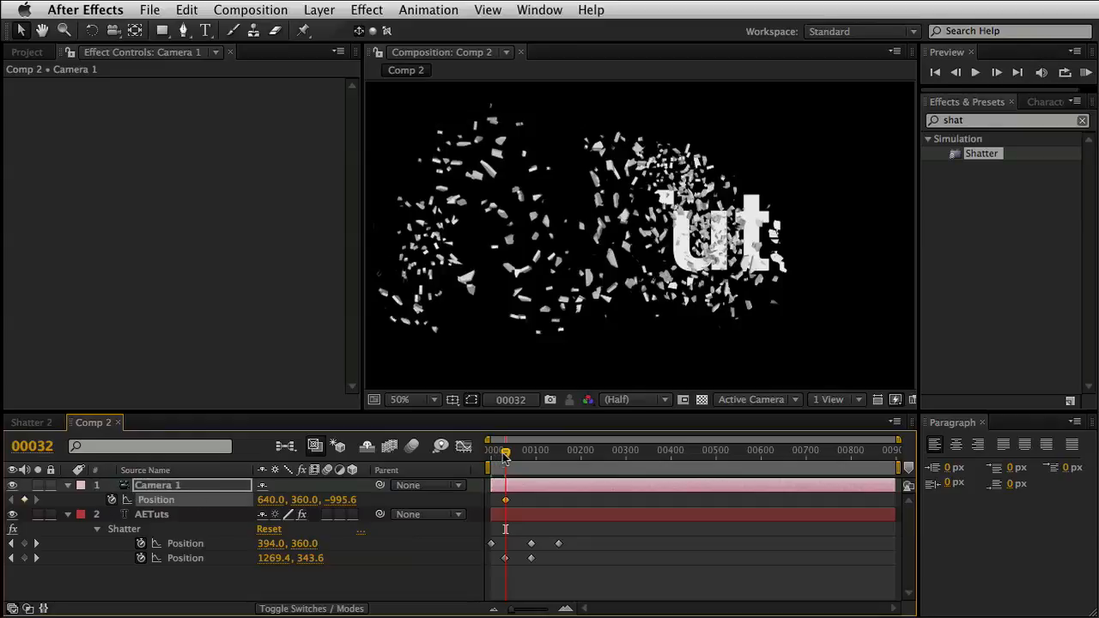
drag(506, 455, 537, 455)
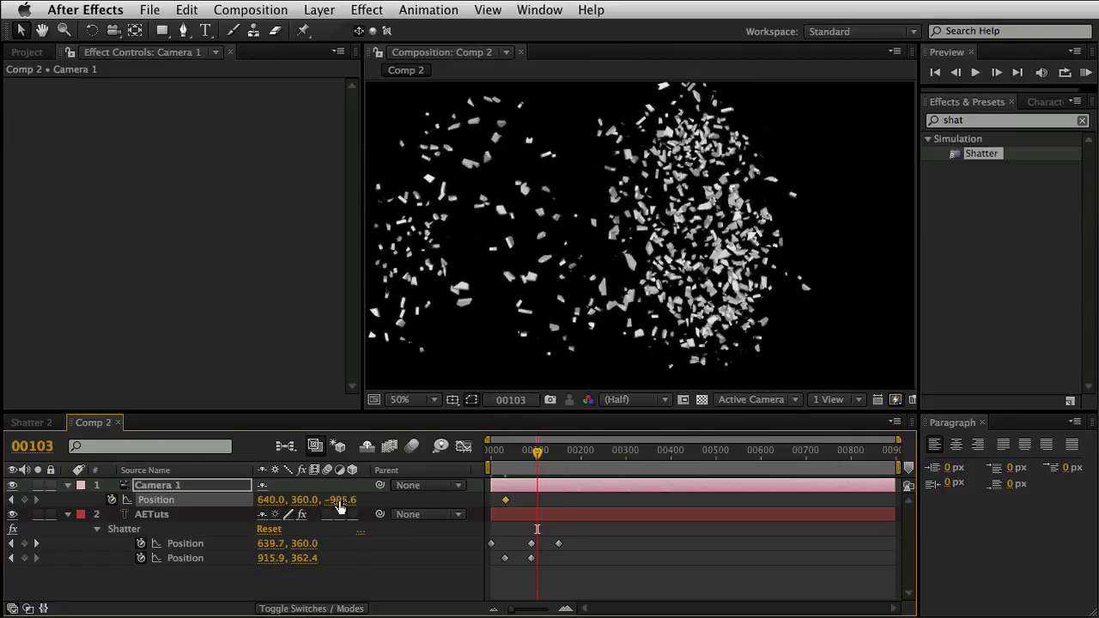
drag(335, 501, 437, 501)
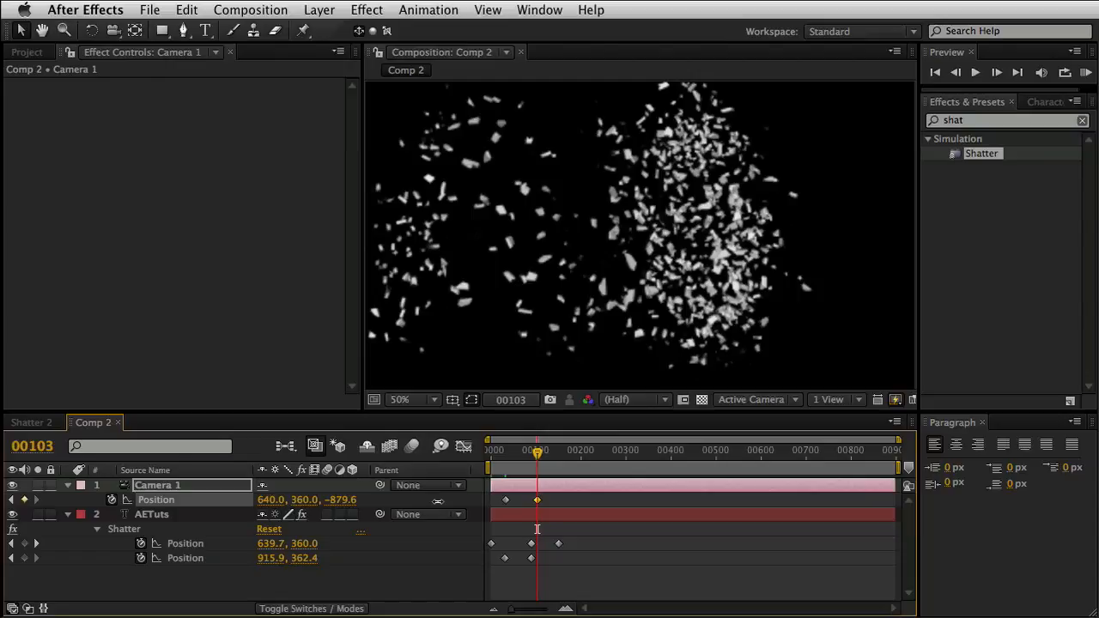
drag(438, 501, 575, 502)
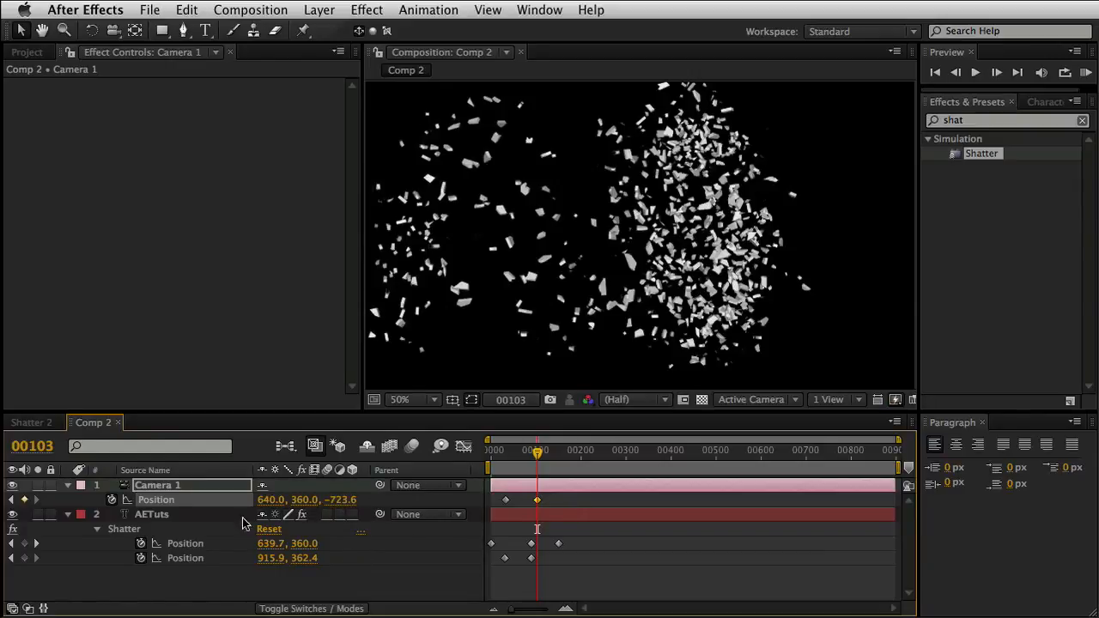
- Set the Camera System of the AETuts layer's Shatter effect to Comp Camera
click(210, 515)
drag(354, 228, 353, 352)
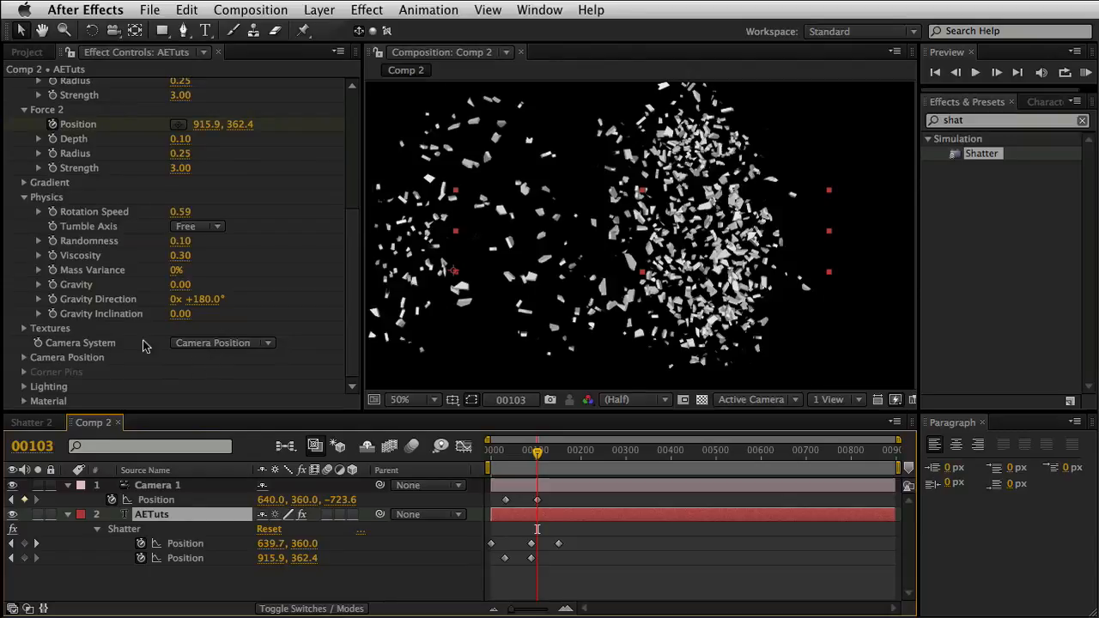
click(69, 348)
click(26, 358)
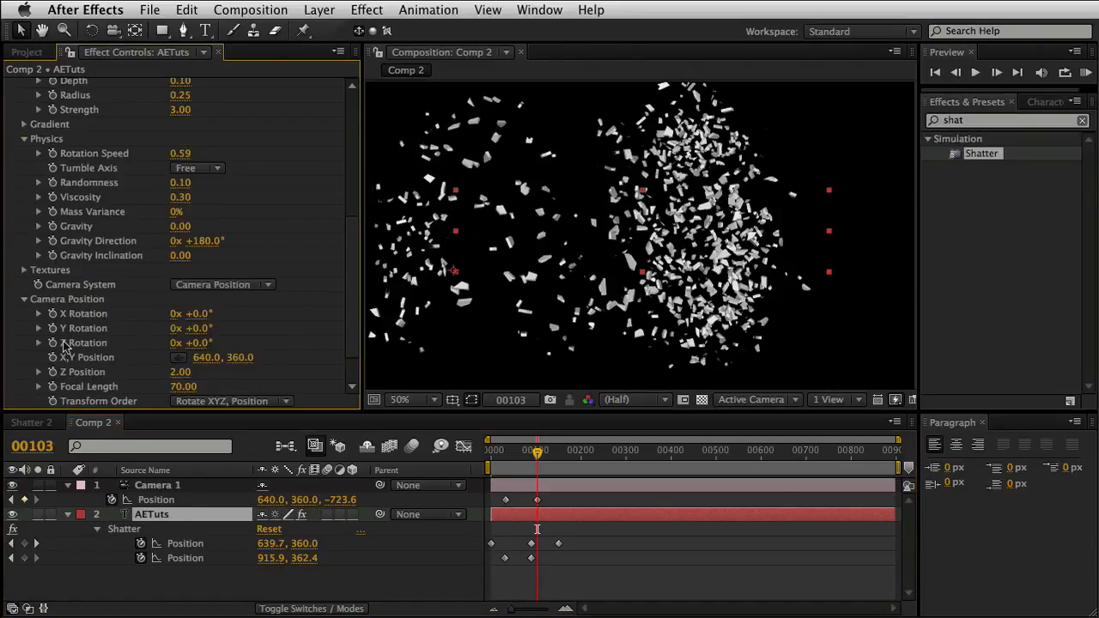
scroll(67, 347, down, 3)
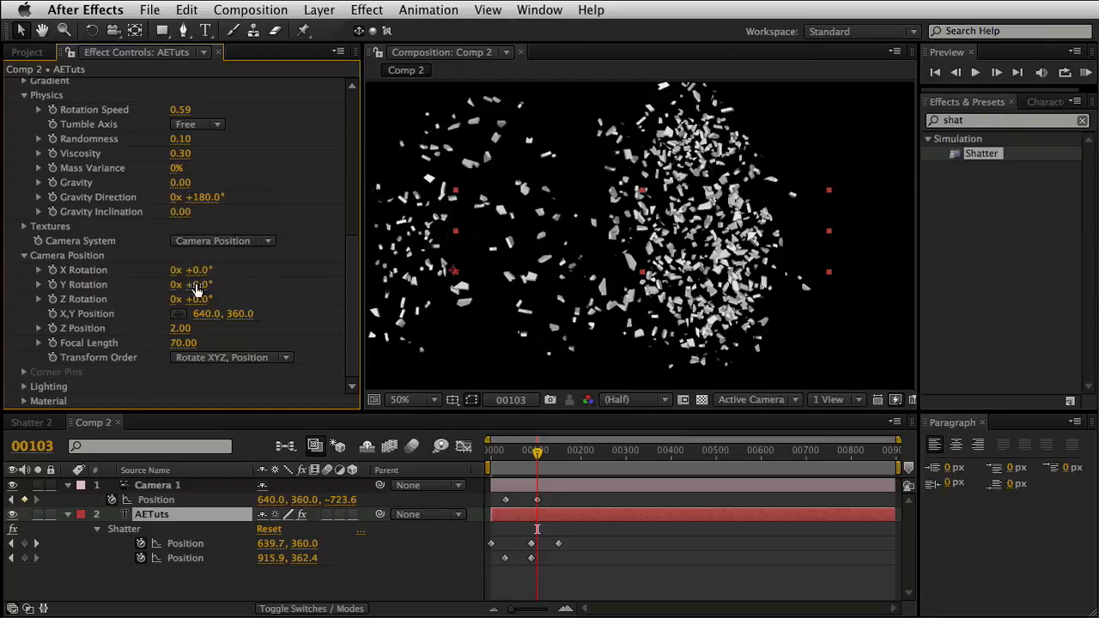
mouse_move(199, 284)
mouse_down()
mouse_move(271, 283)
mouse_move(189, 290)
mouse_up()
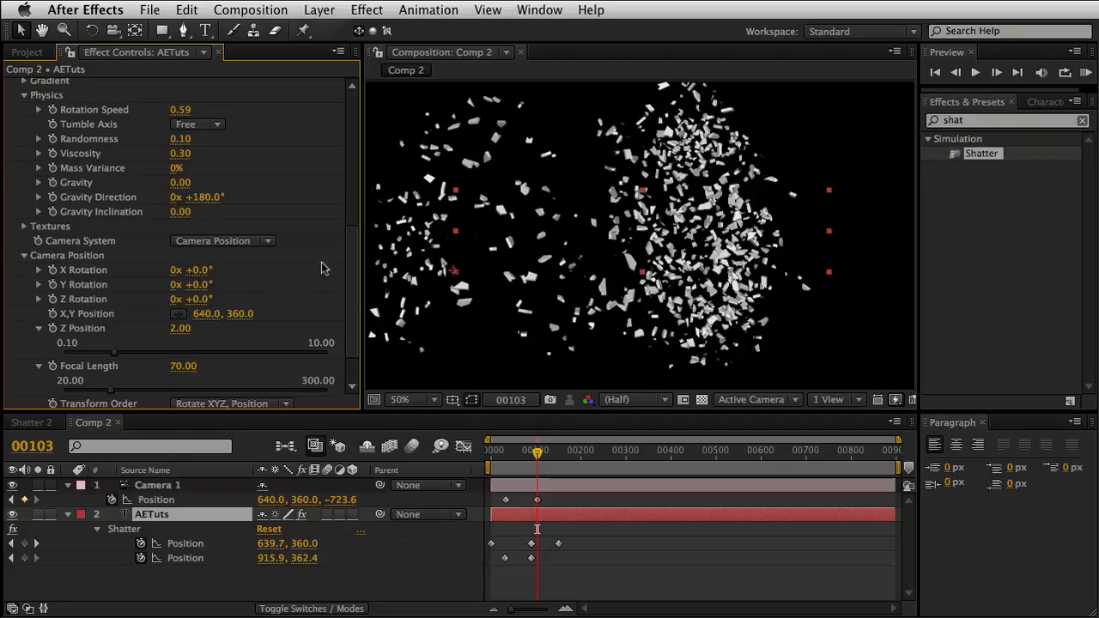
click(232, 245)
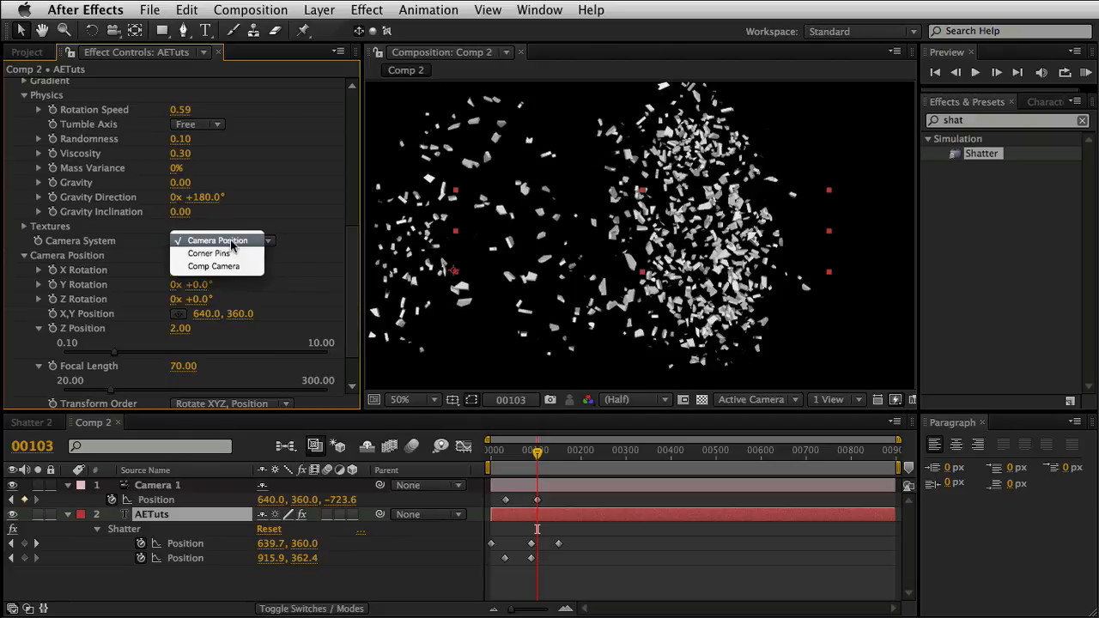
click(238, 268)
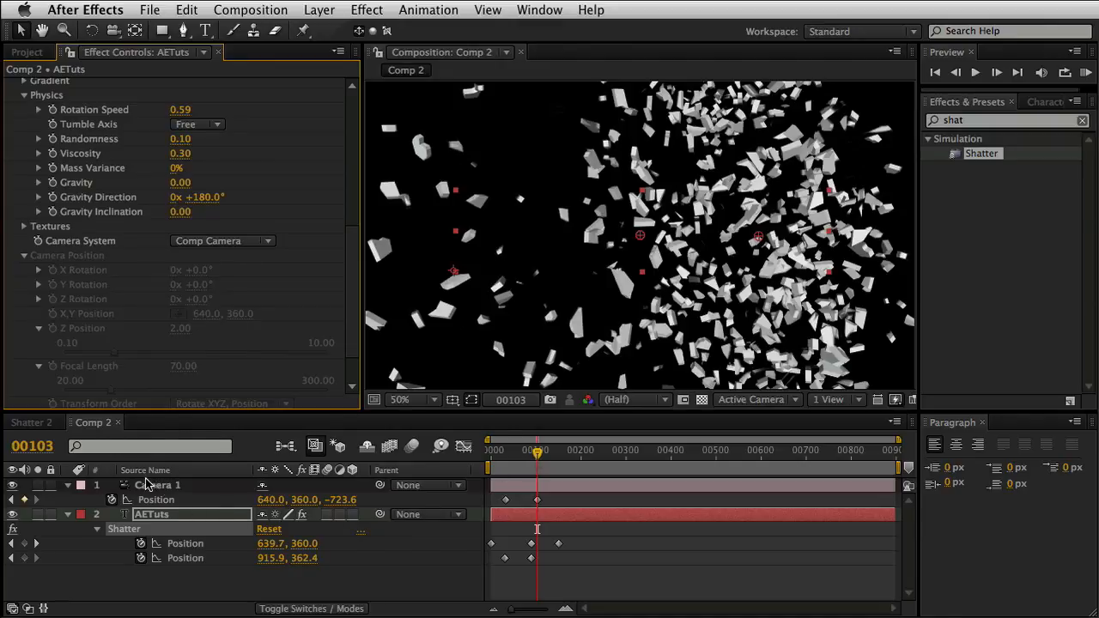
- Set the camera's Z position to -330.6 at the frame 103 keyframe
click(537, 452)
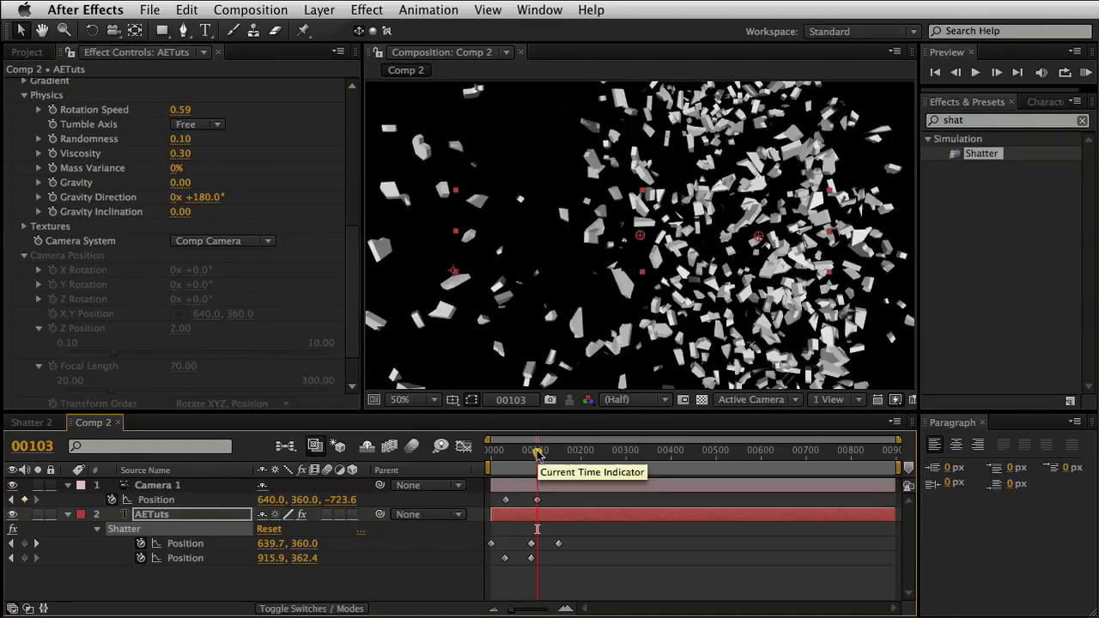
mouse_move(537, 452)
mouse_down()
mouse_move(506, 455)
mouse_move(556, 455)
mouse_move(537, 455)
mouse_up()
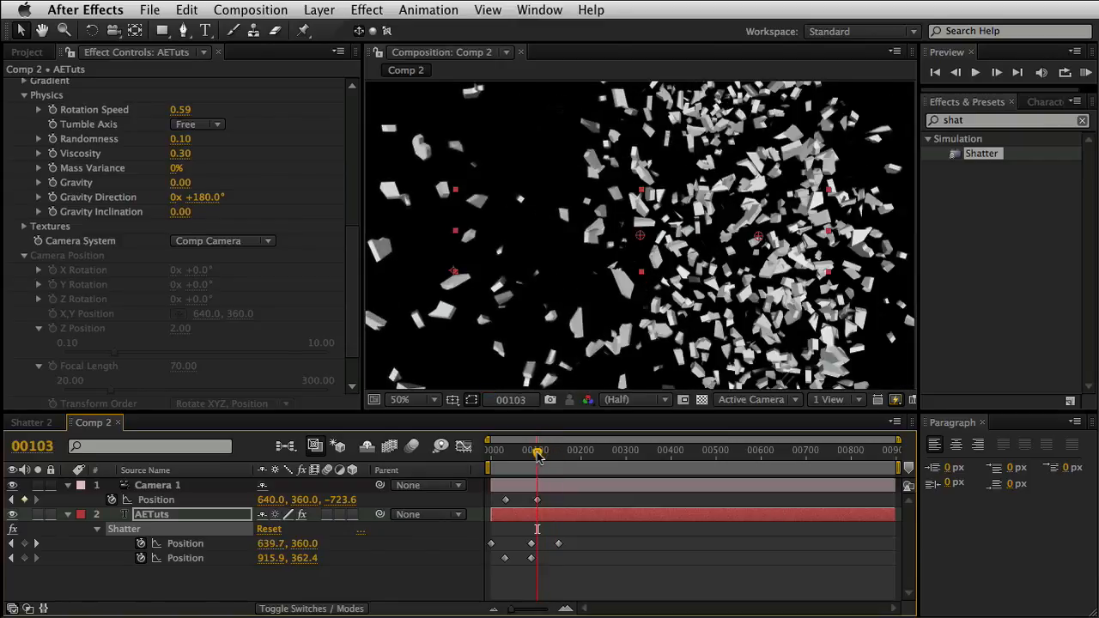
drag(348, 499, 388, 501)
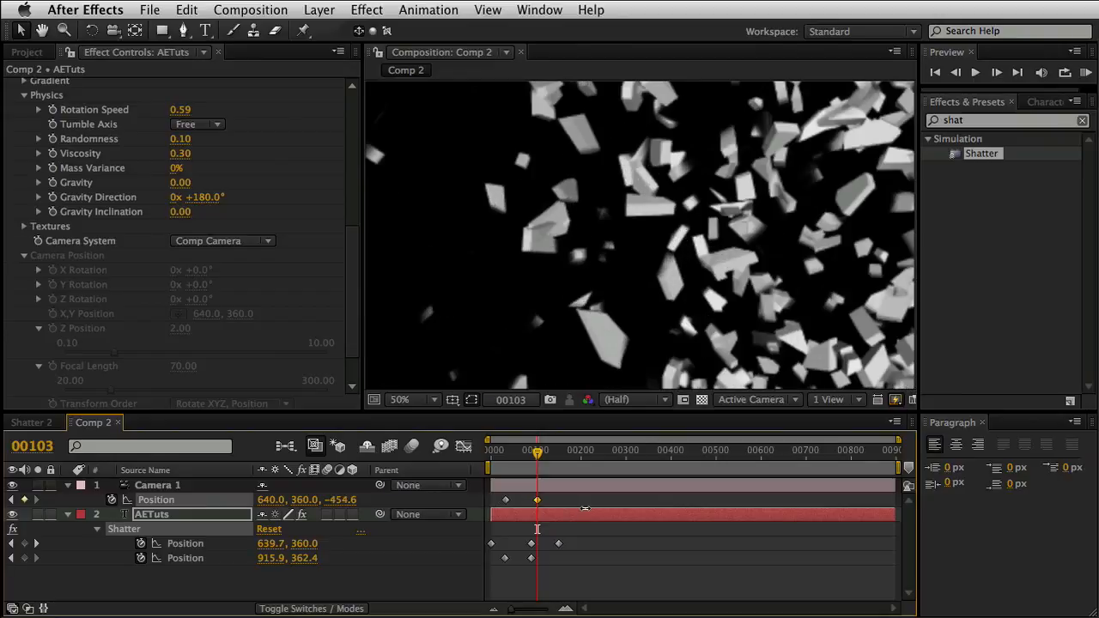
drag(585, 509, 675, 515)
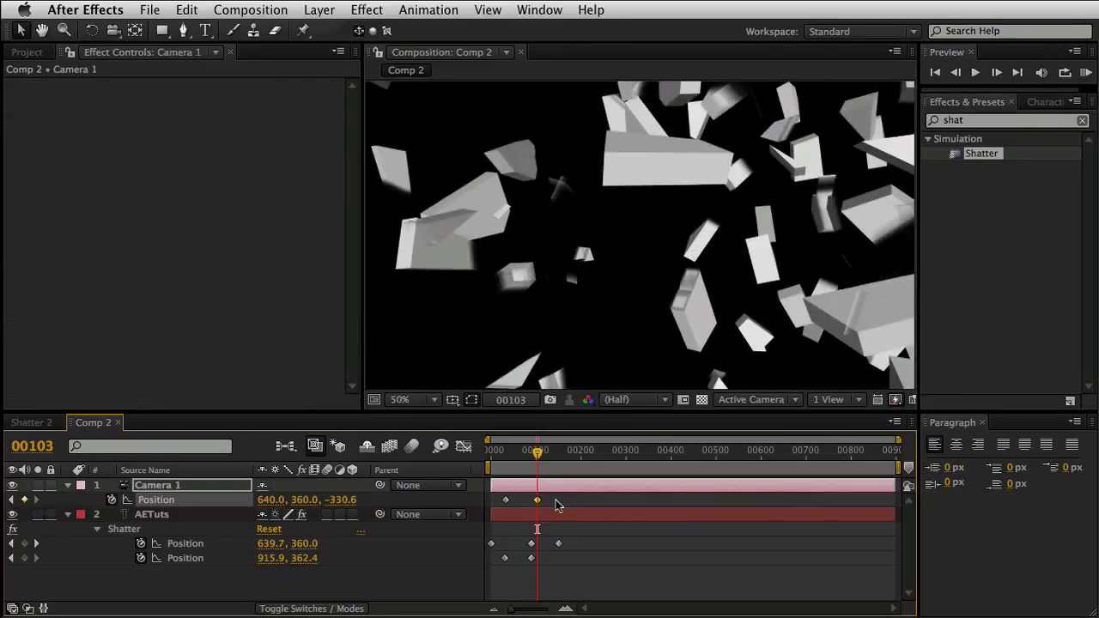
- Apply Easy Ease to both of the camera's Position keyframes
click(555, 500)
click(505, 500)
right_click(505, 499)
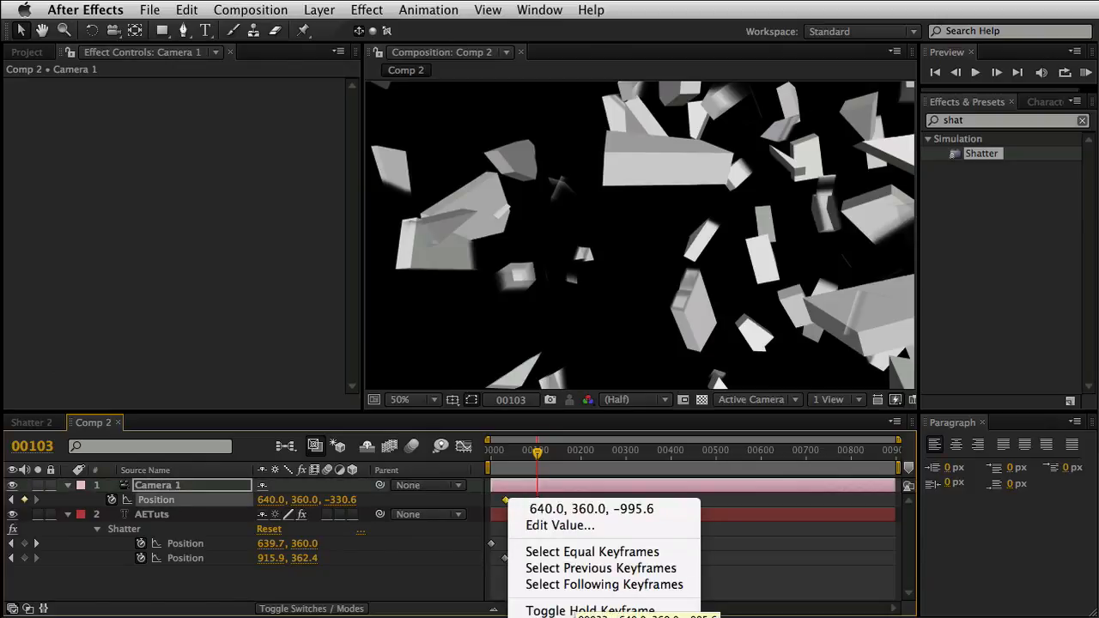
click(589, 611)
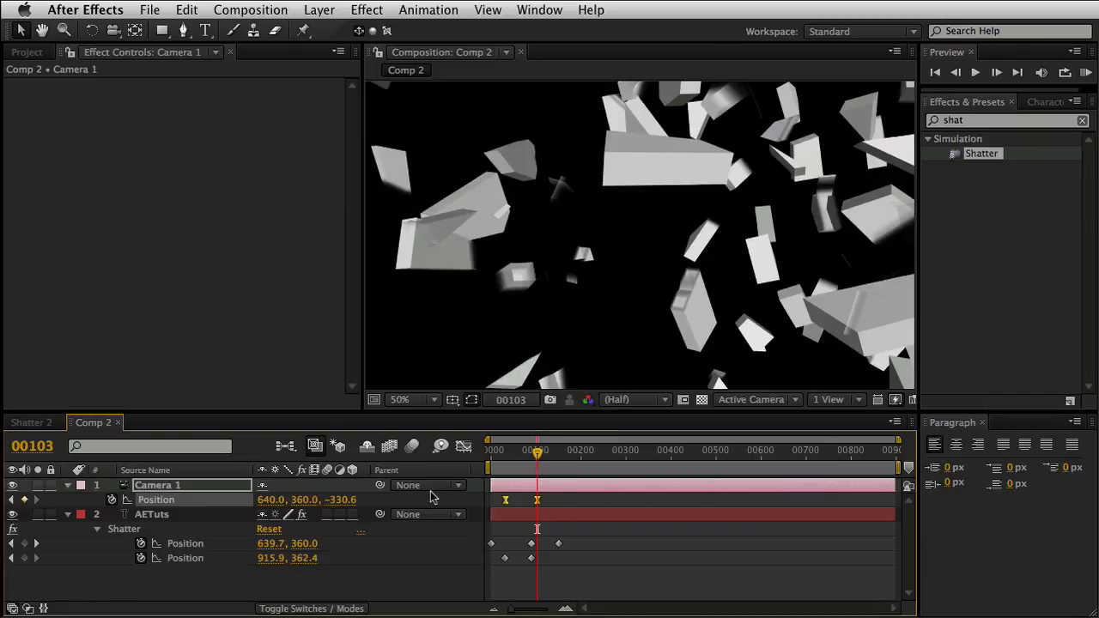
- Shift the later Shatter force keyframes slightly earlier and preview the camera move over a work area ending near frame 150
drag(572, 451, 557, 453)
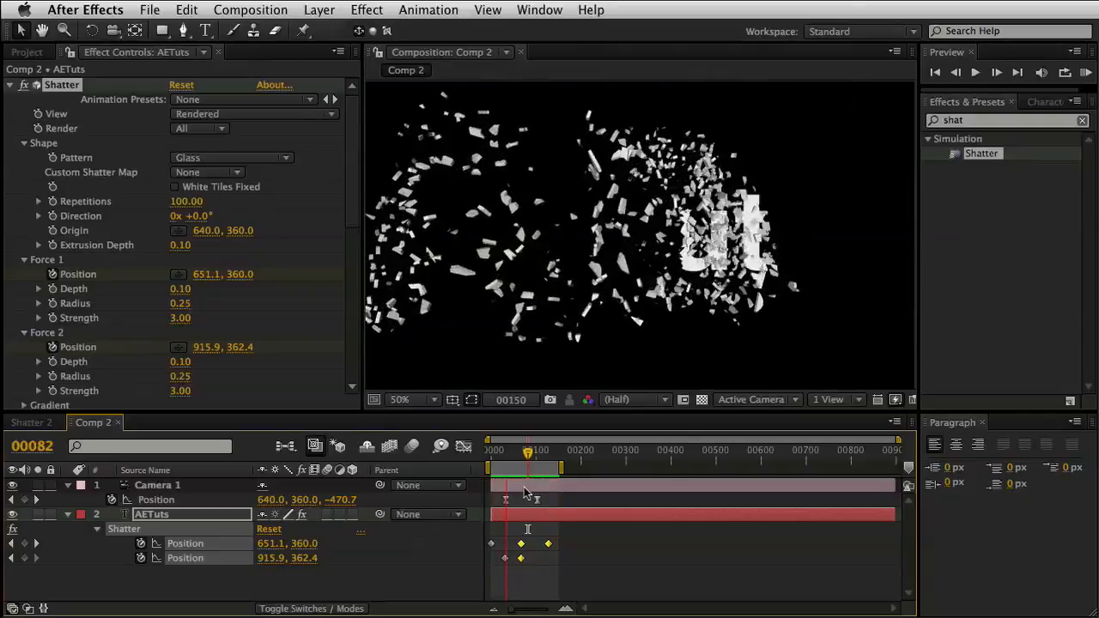
key(space)
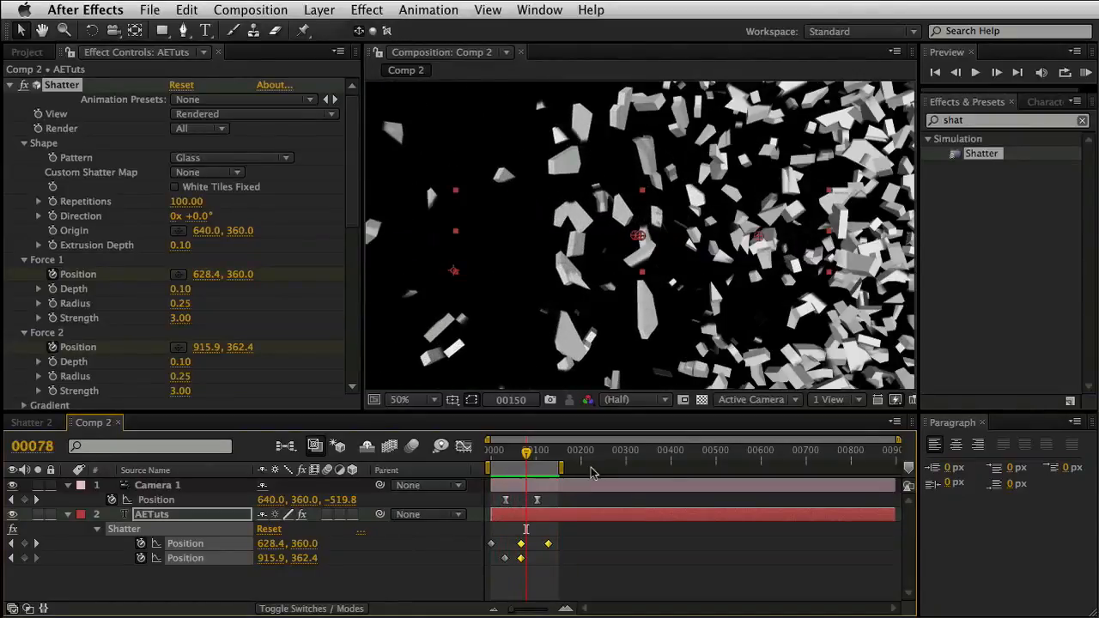
- Collapse the properties of the AETuts and camera layers and set the current time to frame 38
drag(530, 458, 490, 453)
click(68, 514)
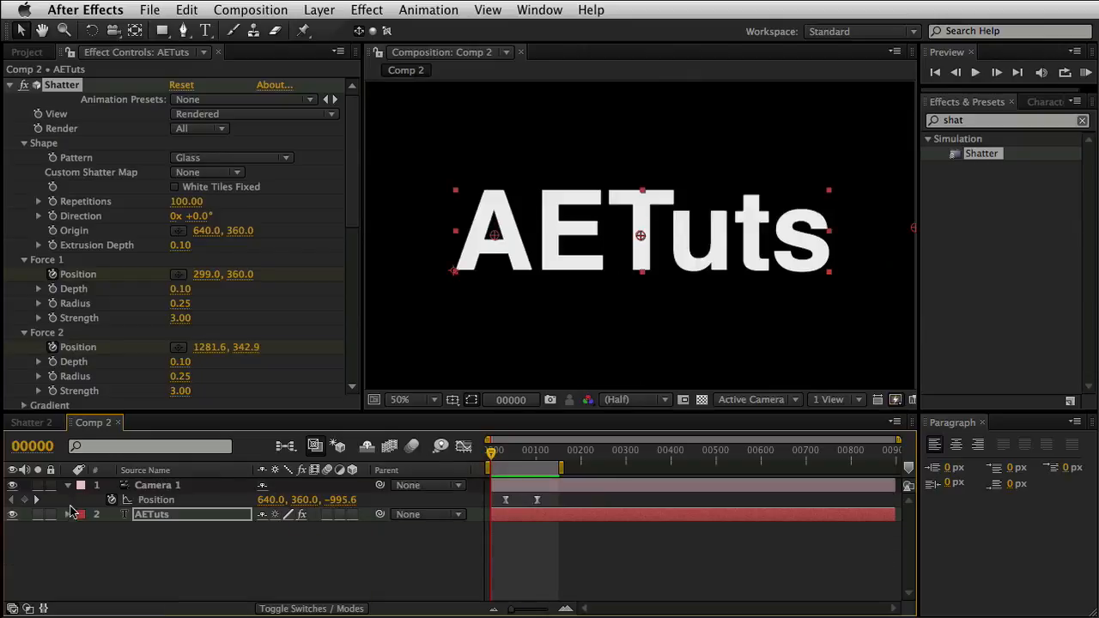
click(68, 485)
click(135, 546)
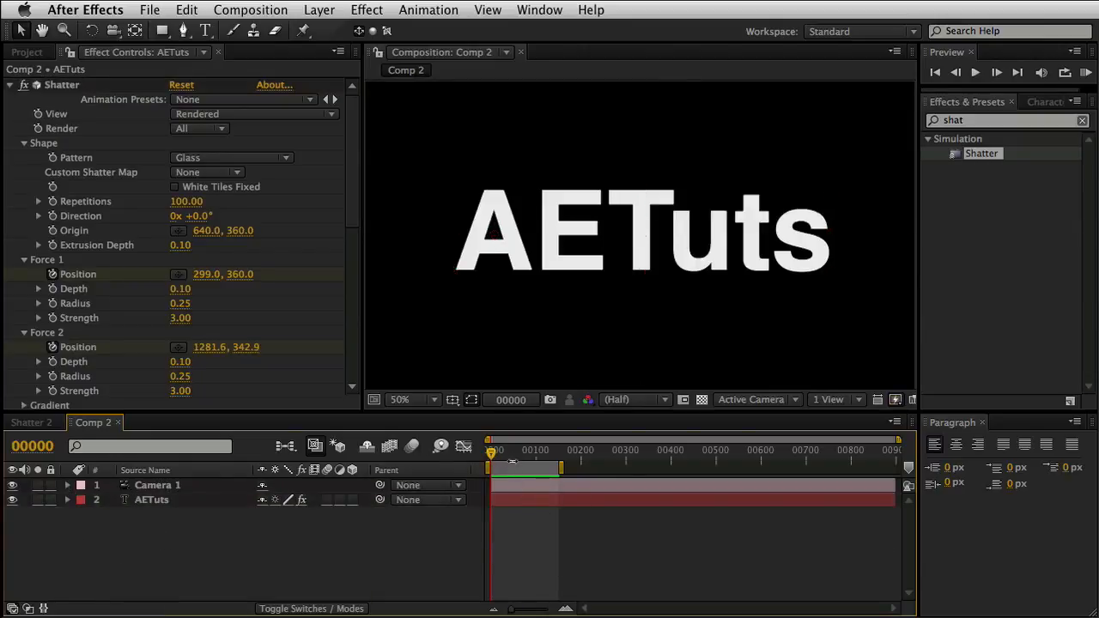
drag(493, 454, 597, 454)
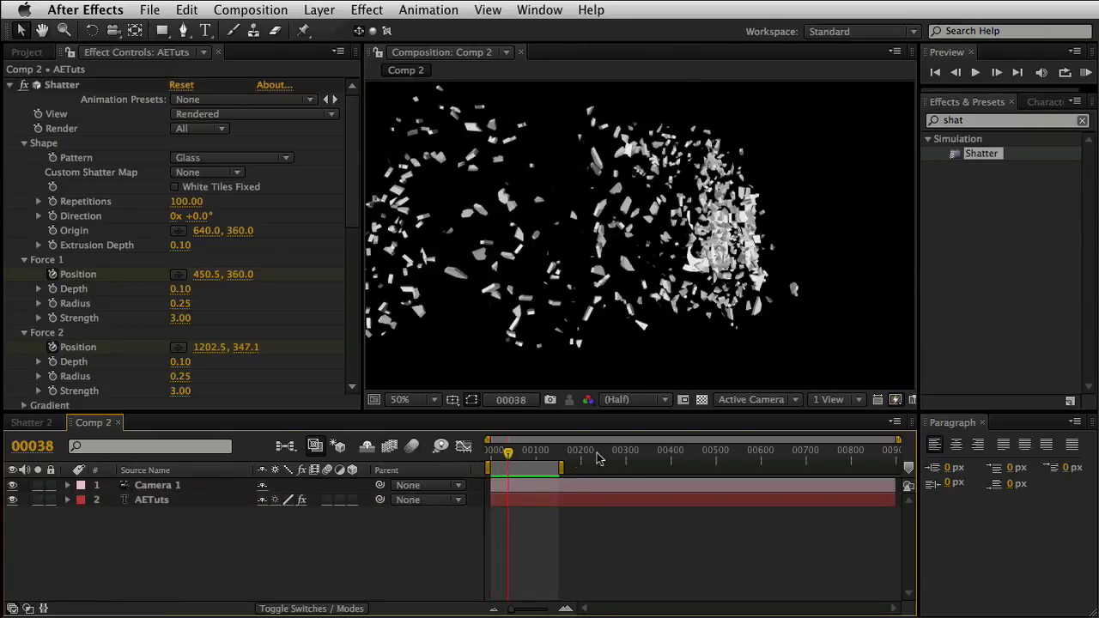
- Add a new adjustment layer above the camera and text layers
click(971, 122)
right_click(455, 534)
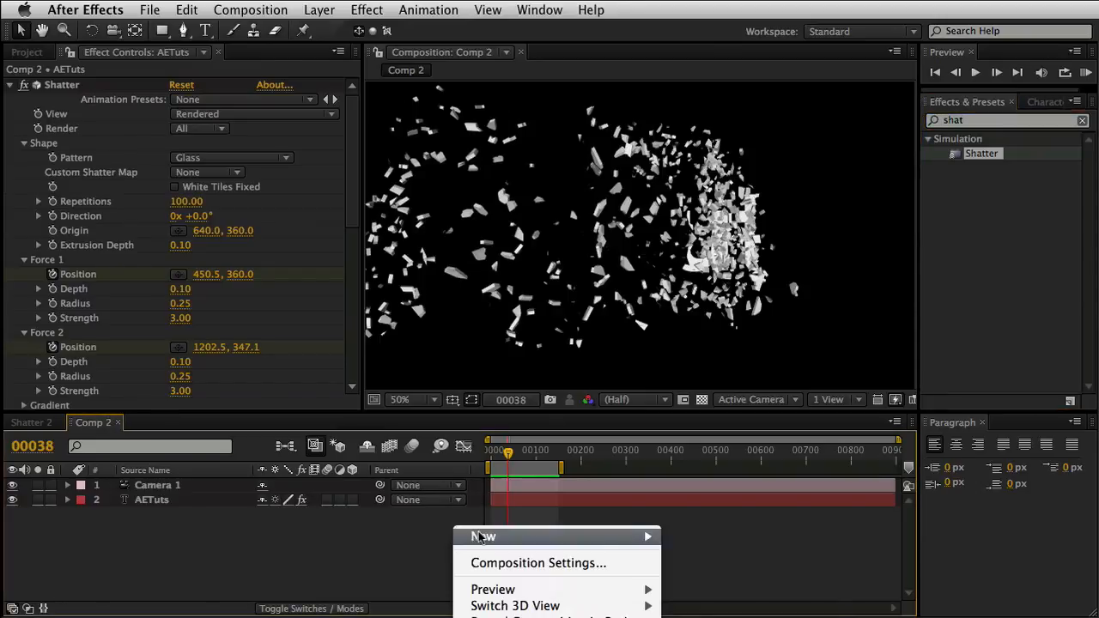
mouse_move(601, 536)
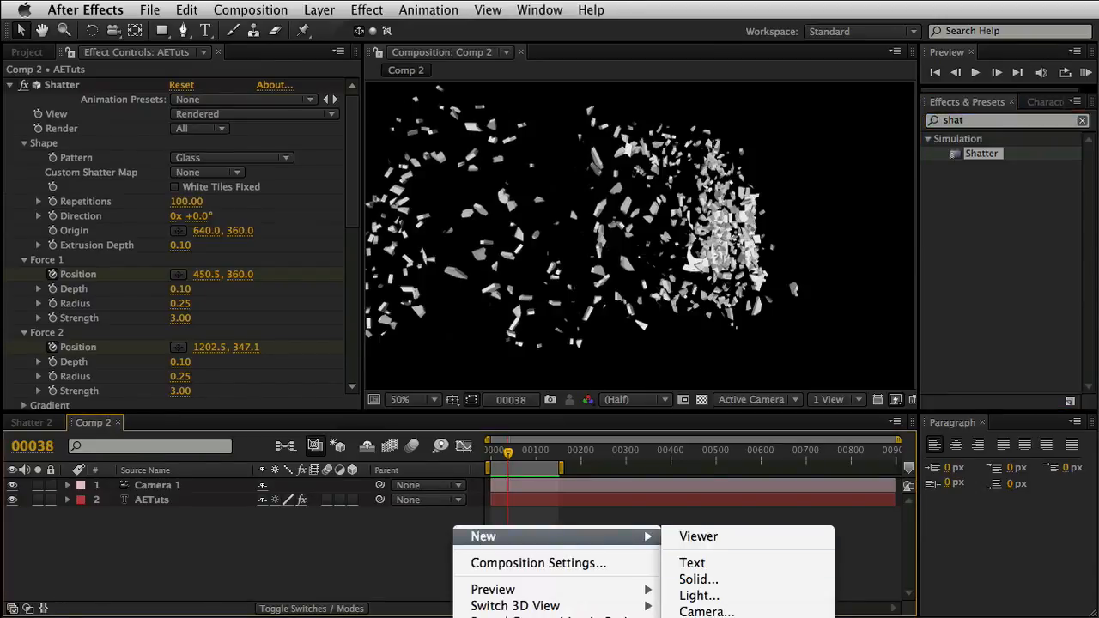
click(721, 617)
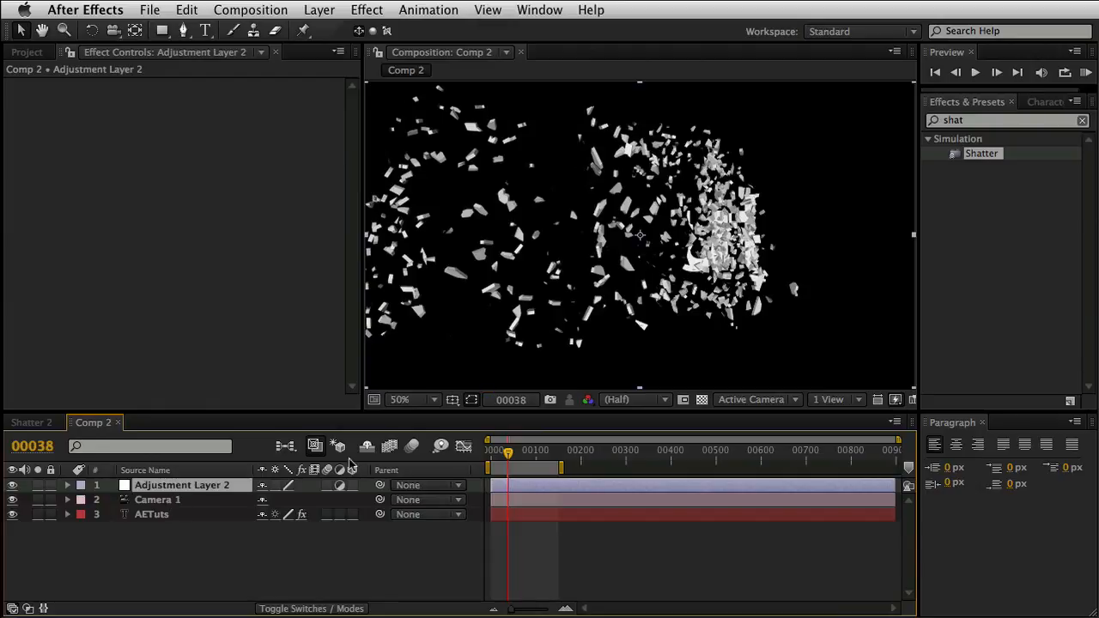
- Apply the Curves effect to the adjustment layer and add a point on the upper part of the RGB curve
click(961, 120)
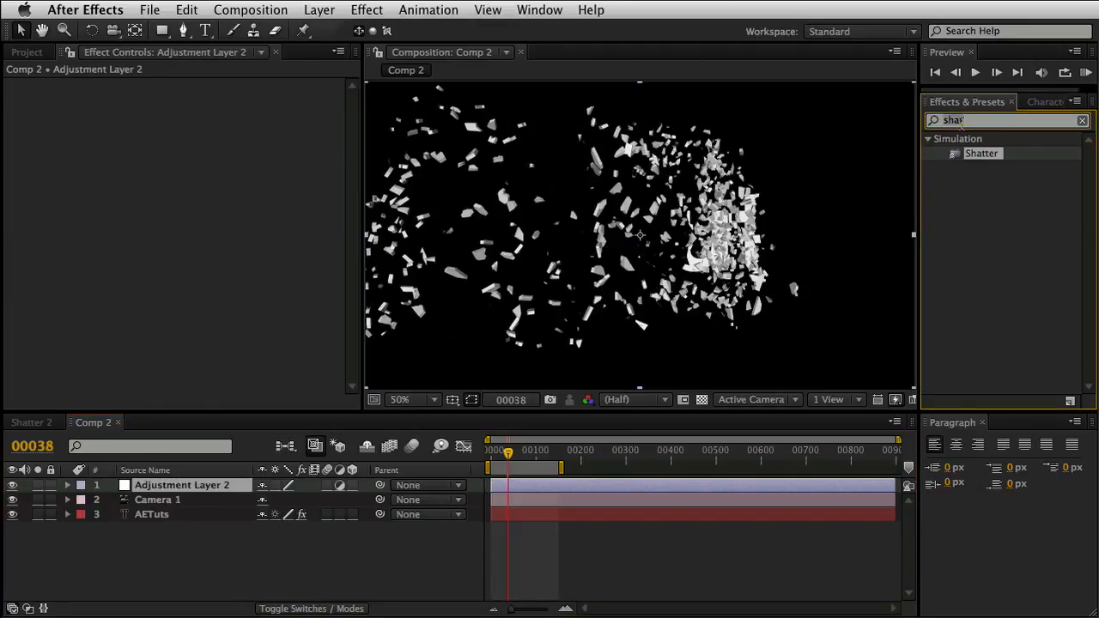
text(curve)
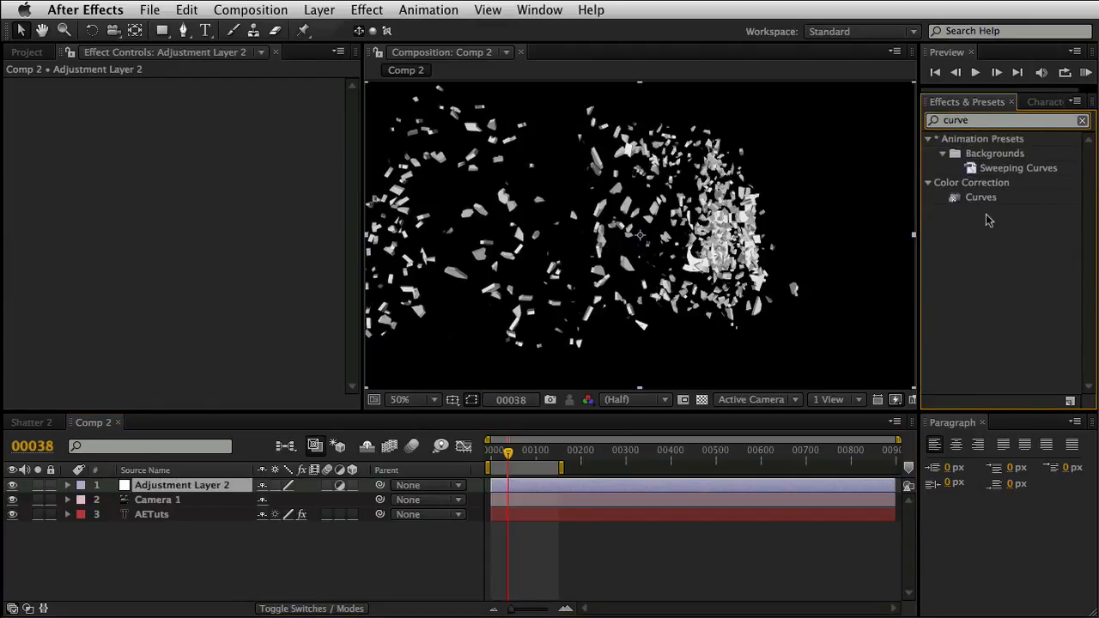
drag(961, 199, 624, 318)
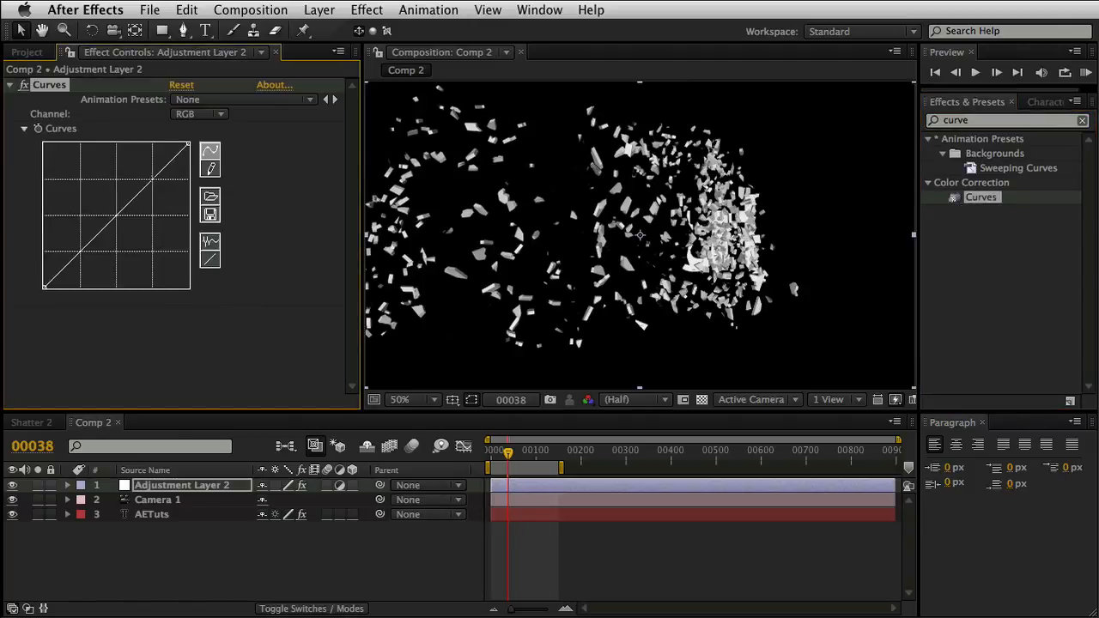
mouse_move(155, 177)
mouse_down()
mouse_move(150, 168)
mouse_move(155, 176)
mouse_up()
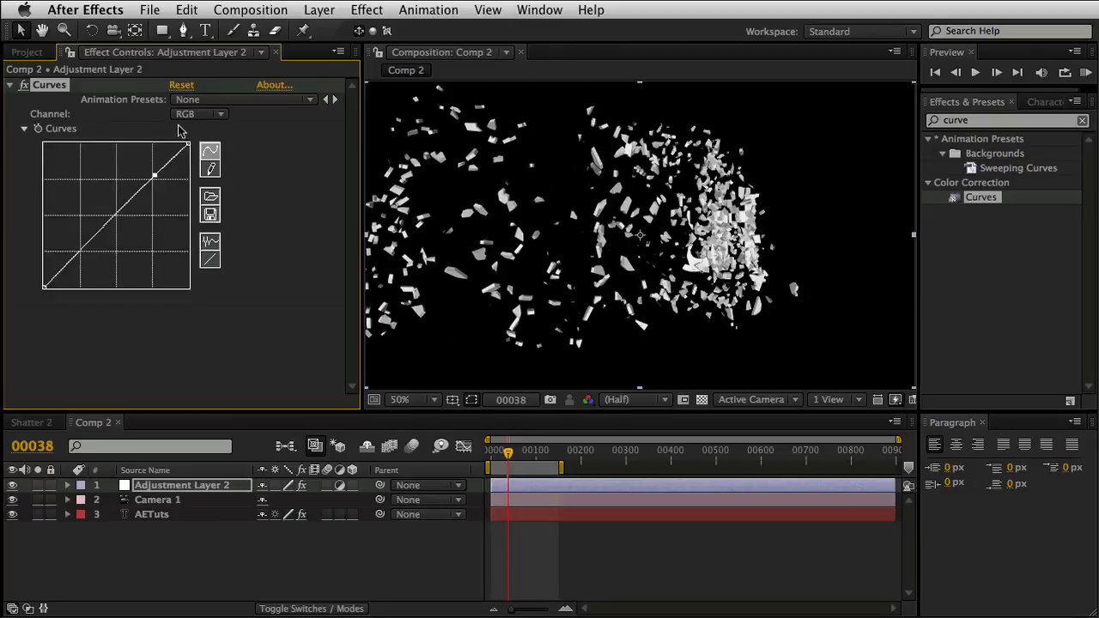
- Raise the upper part of the Red channel curve in the adjustment layer's Curves effect
click(181, 116)
click(196, 125)
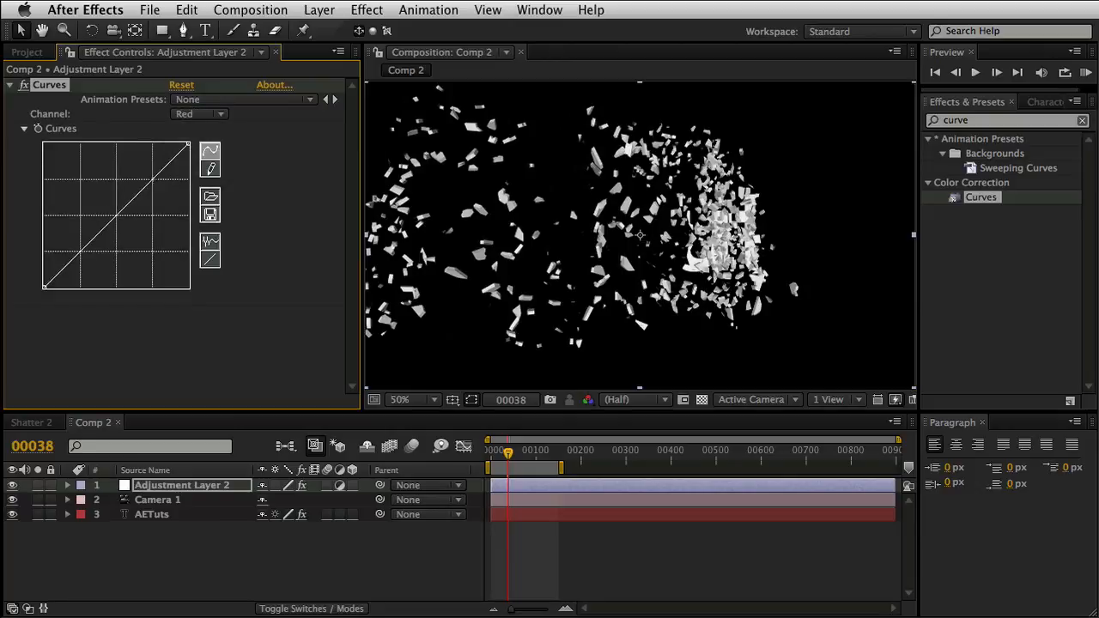
drag(152, 175, 150, 164)
- Shape the Blue channel of the Curves effect into an S-curve, lowering the shadows and raising the highlights
click(182, 114)
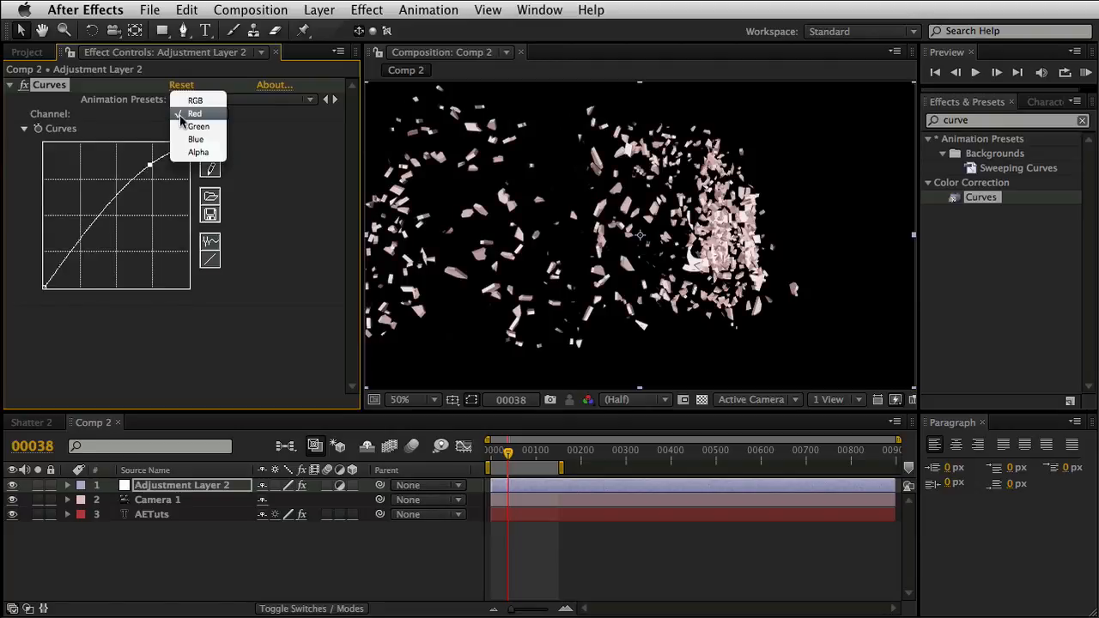
click(178, 135)
drag(152, 180, 153, 174)
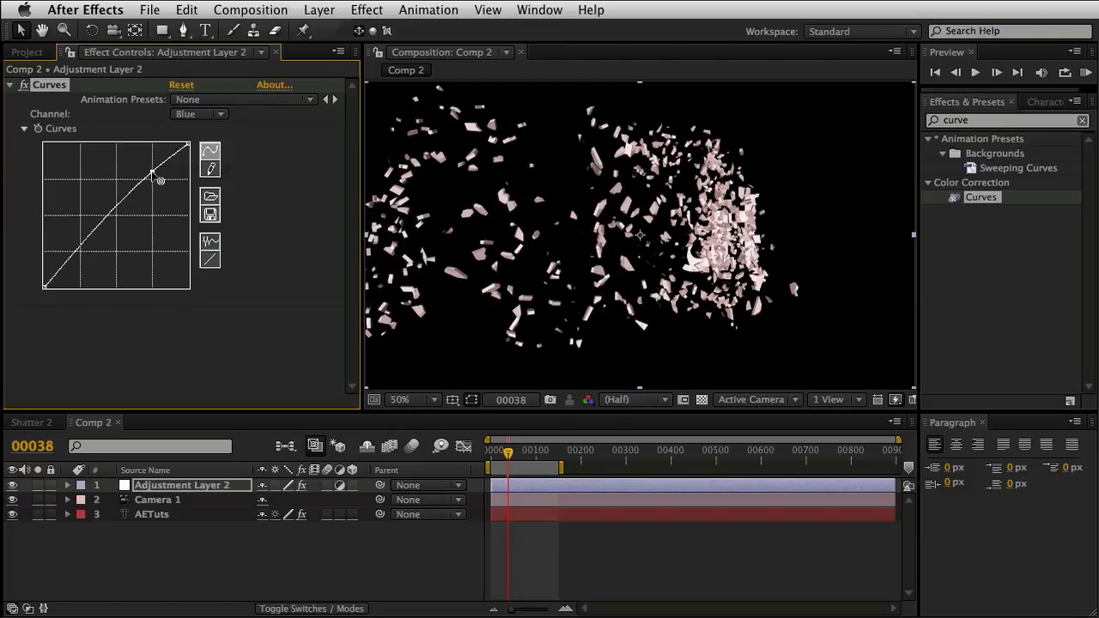
drag(87, 241, 87, 255)
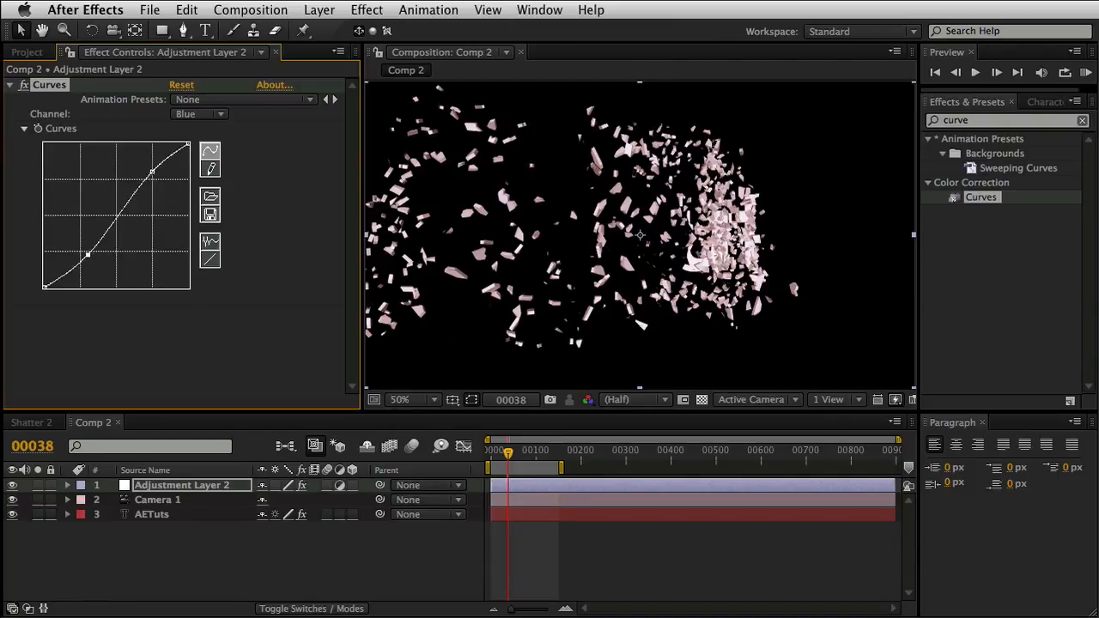
drag(151, 173, 150, 163)
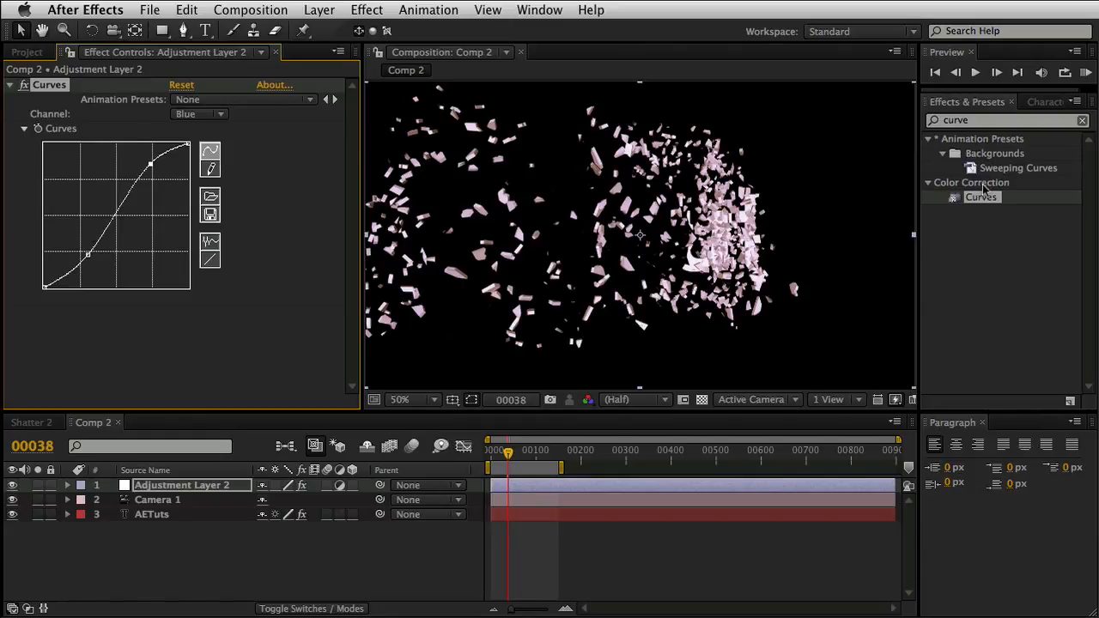
- Create a 1280 × 720 solid named Particular and apply the Trapcode Particular effect to it
click(961, 122)
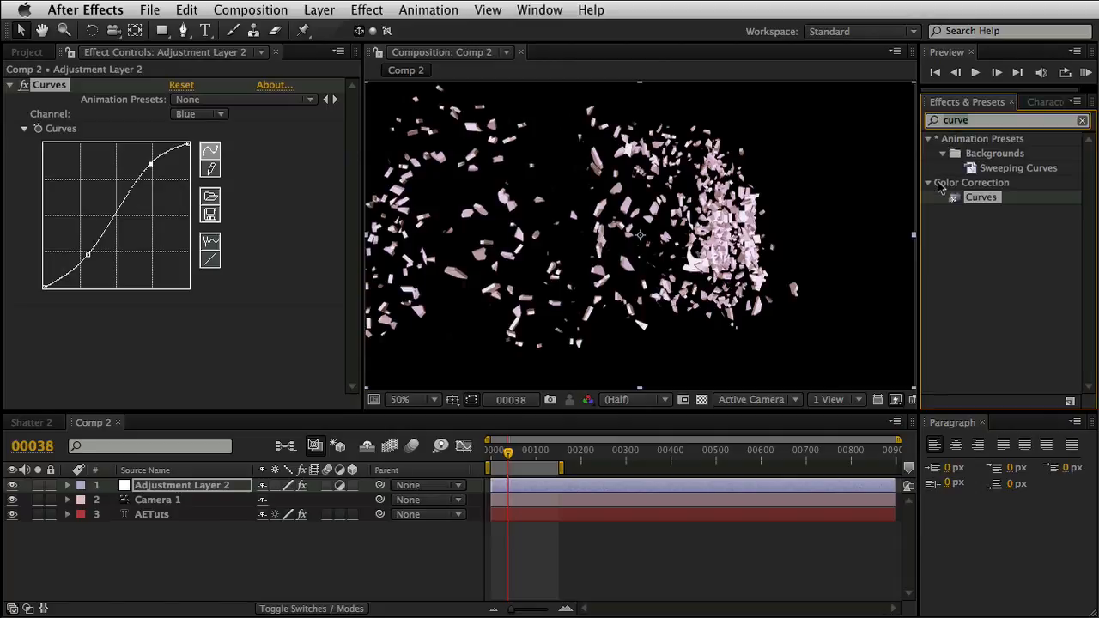
text(part)
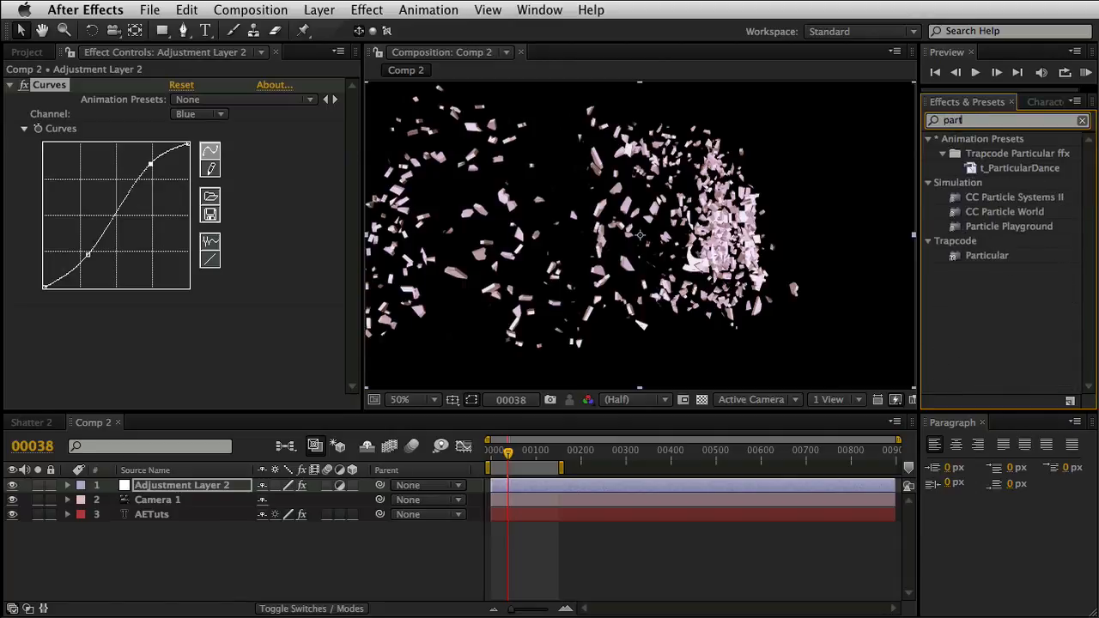
click(324, 552)
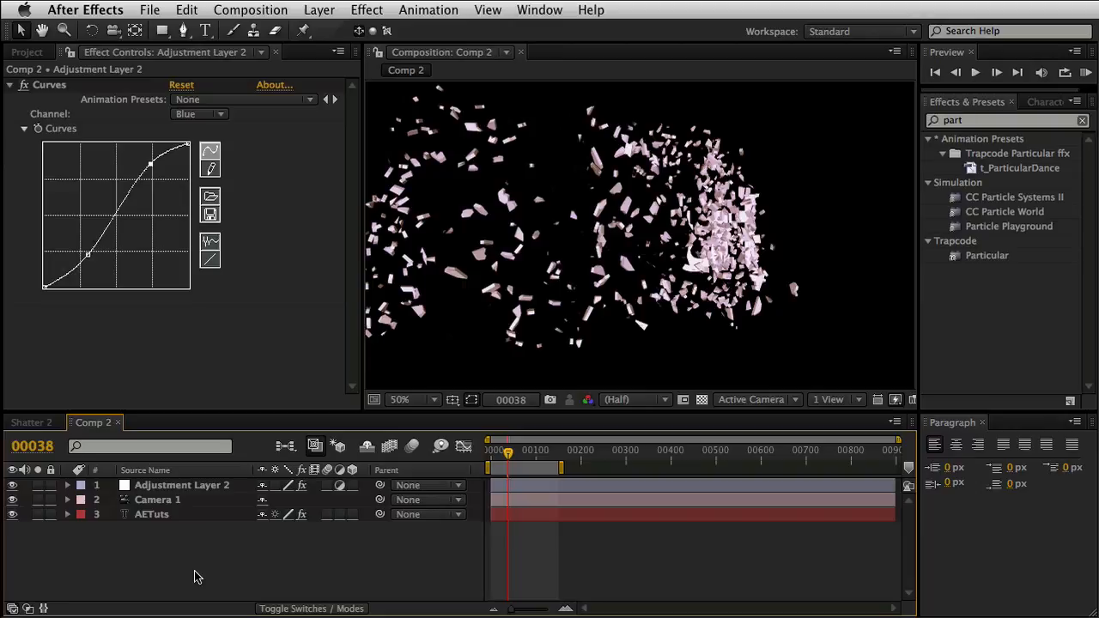
right_click(278, 532)
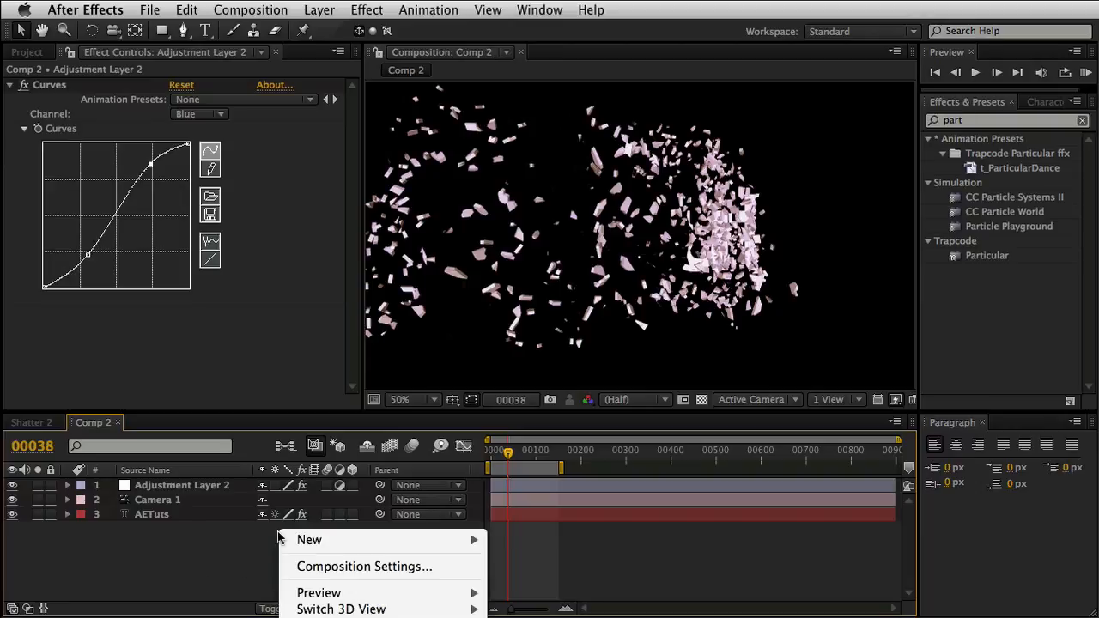
mouse_move(304, 538)
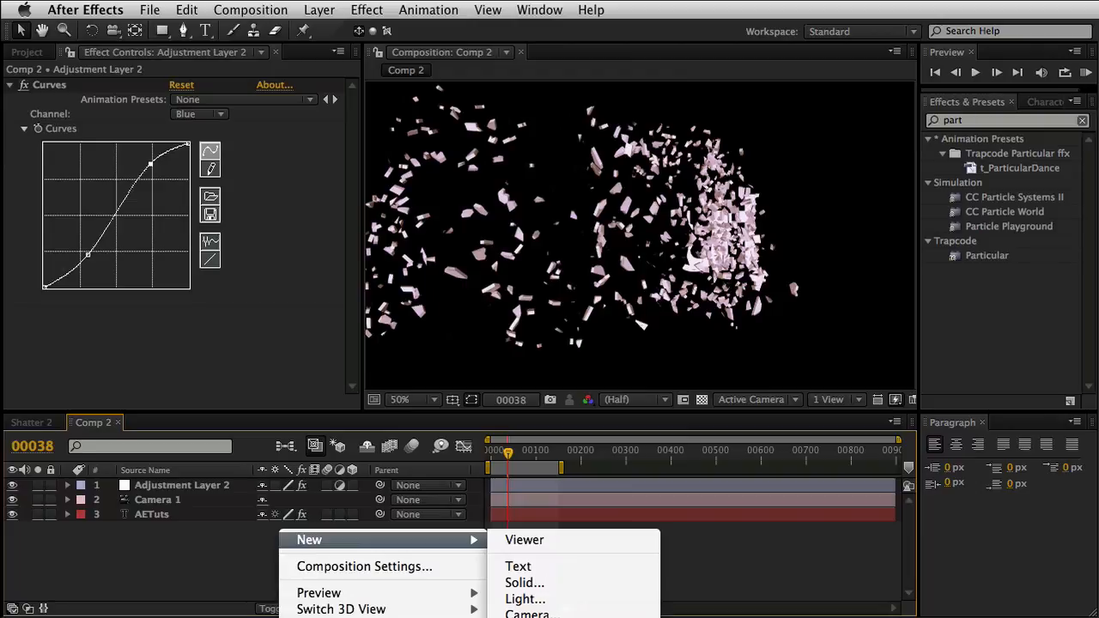
click(525, 582)
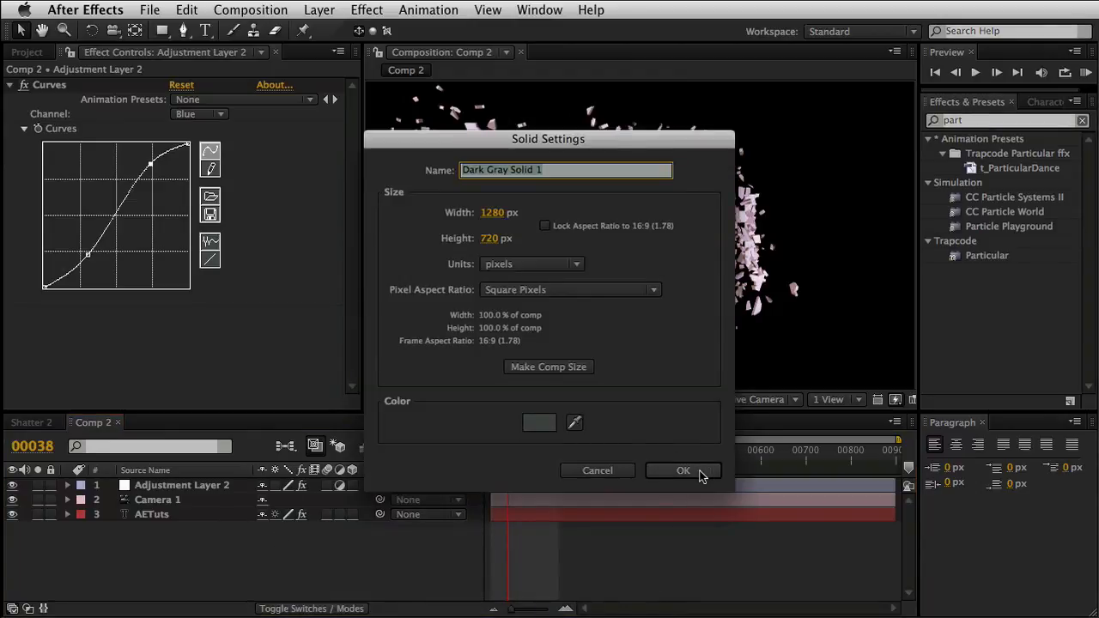
text(Particula)
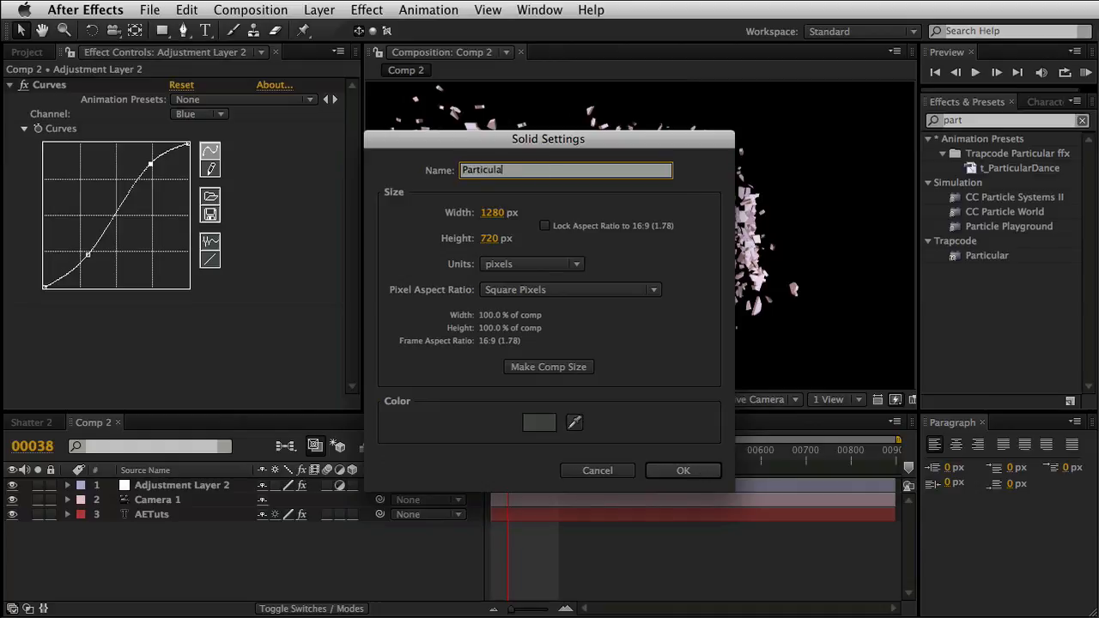
text(r)
key(Return)
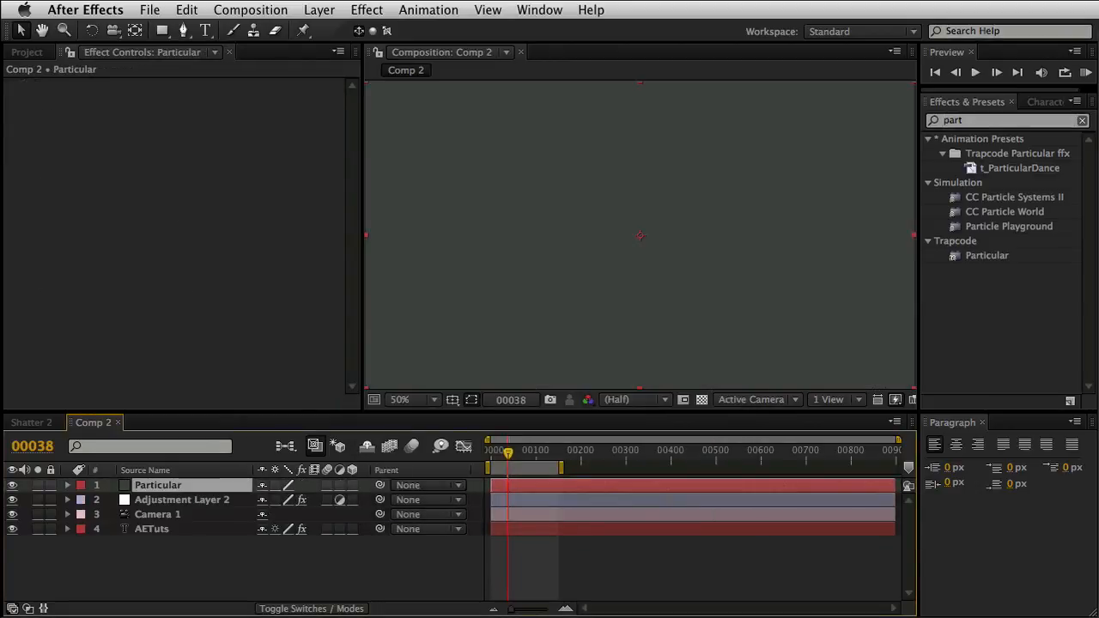
double_click(986, 256)
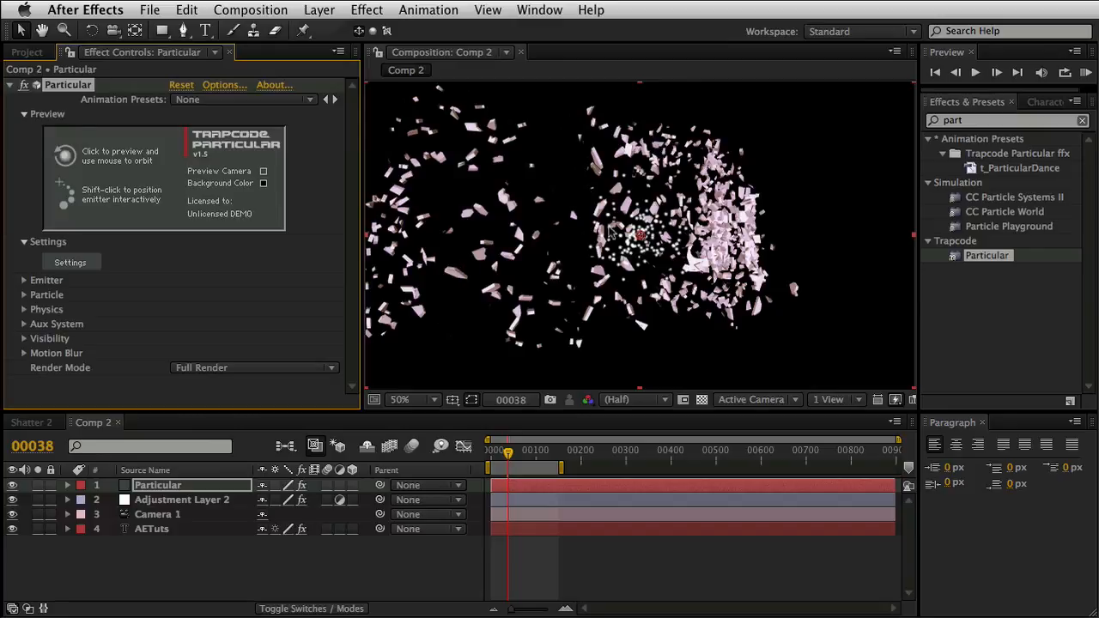
- Hide the AETuts text layer and set Particular's Emitter Type to Box
click(12, 529)
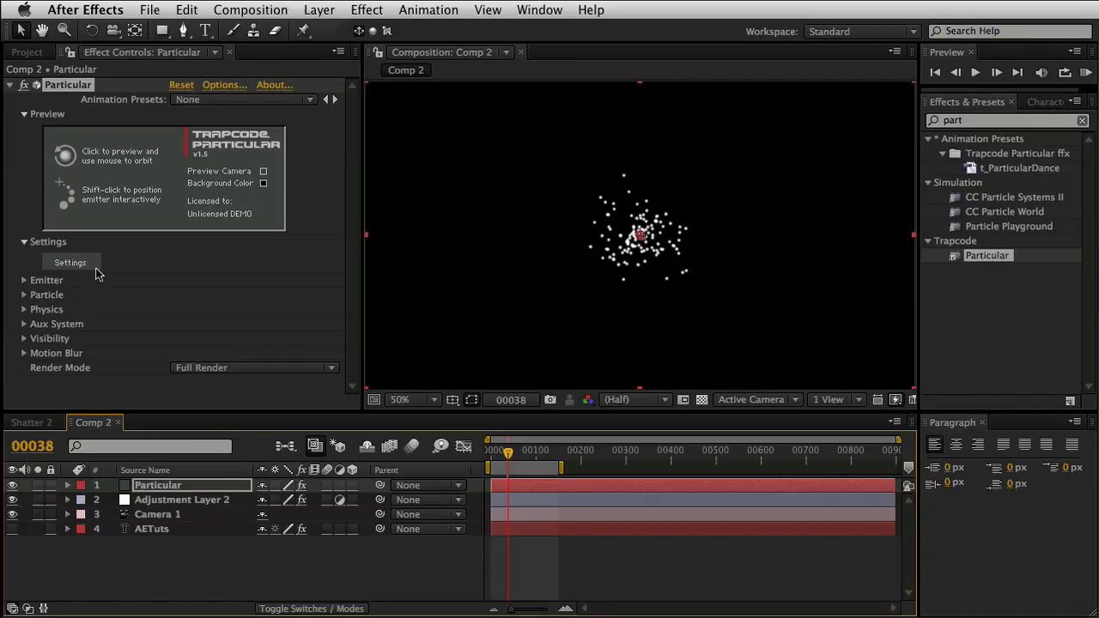
click(25, 280)
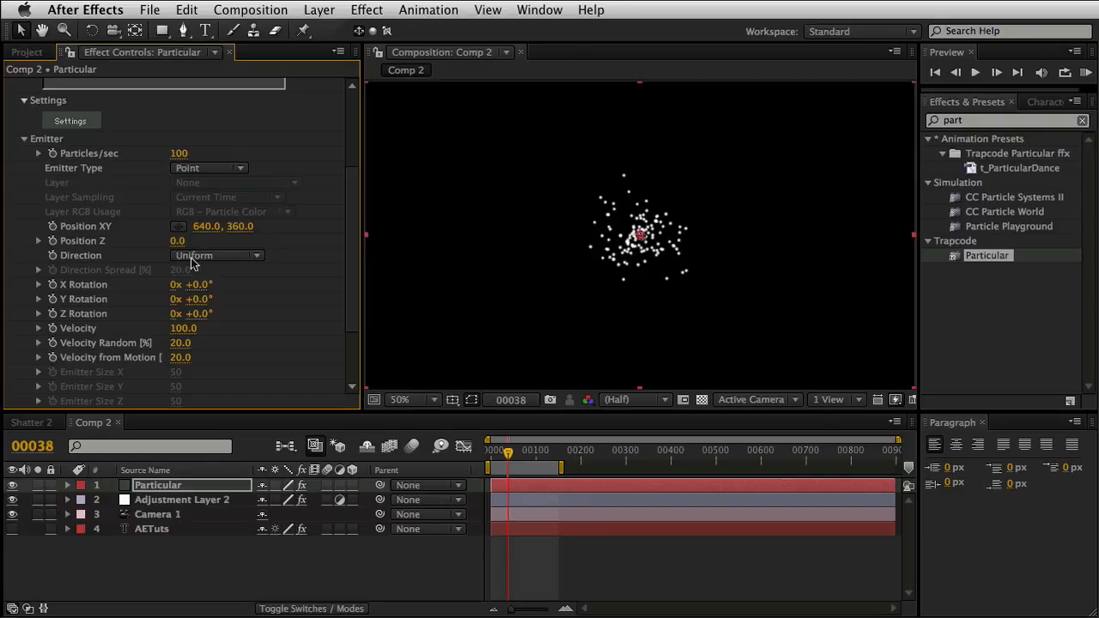
click(196, 169)
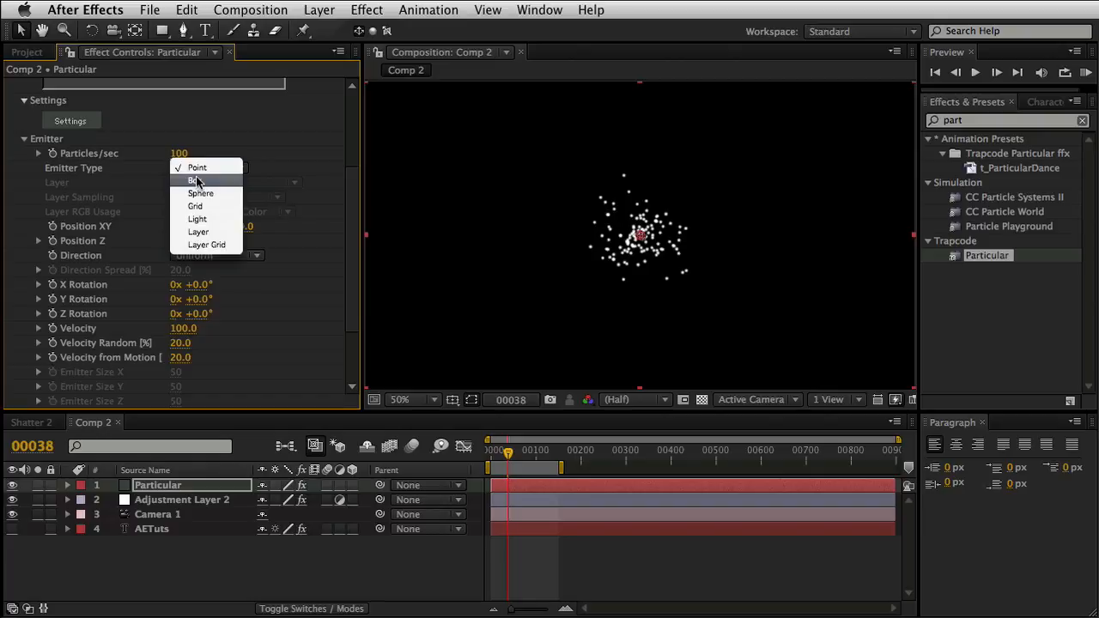
click(194, 182)
- Set the box emitter's size to 1702 in X, 871 in Y and 2015 in Z
scroll(252, 341, down, 3)
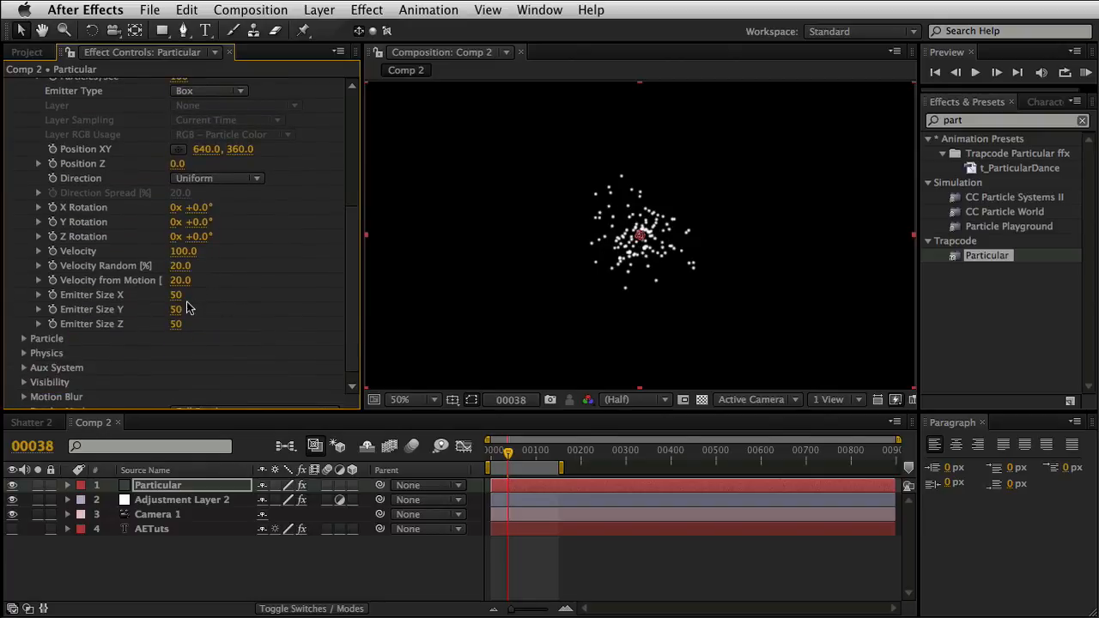
drag(177, 295, 1033, 321)
click(179, 294)
text(1702)
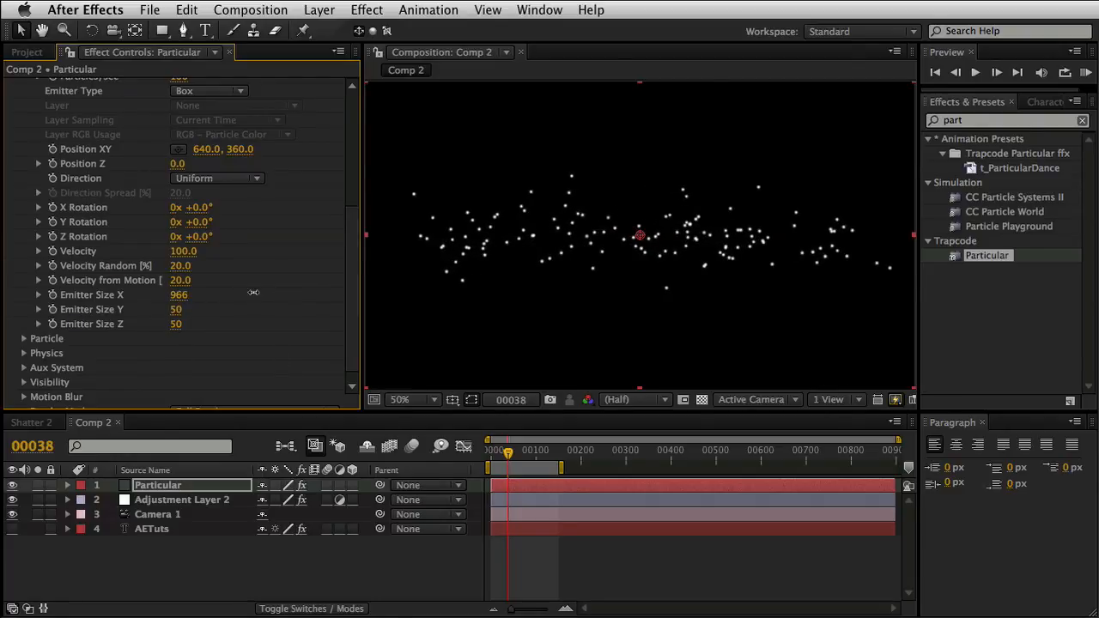
key(Return)
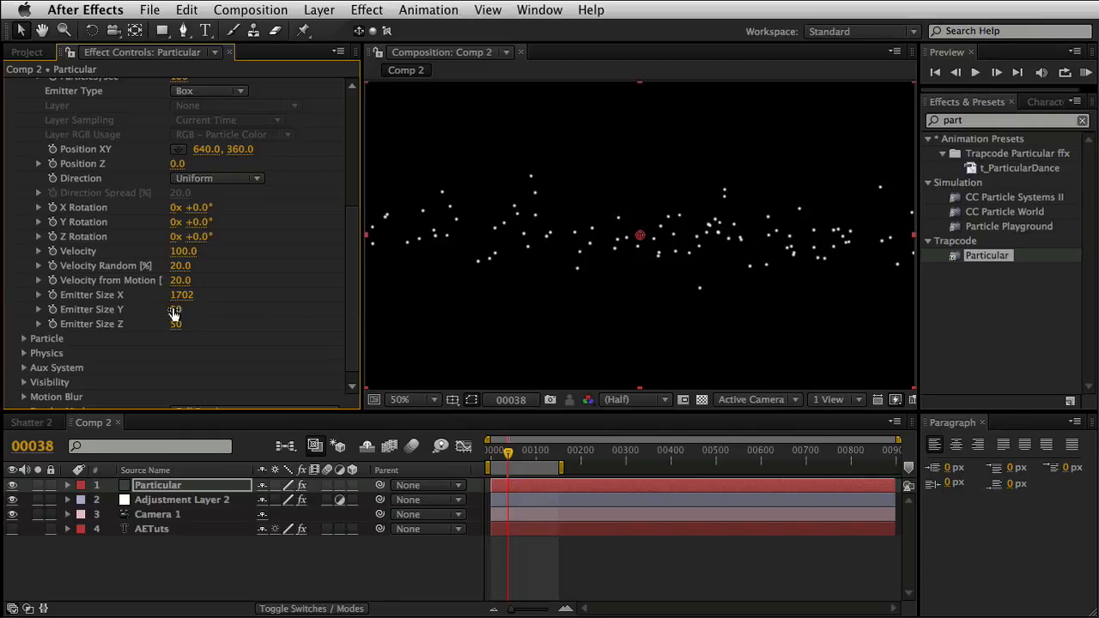
drag(175, 309, 901, 321)
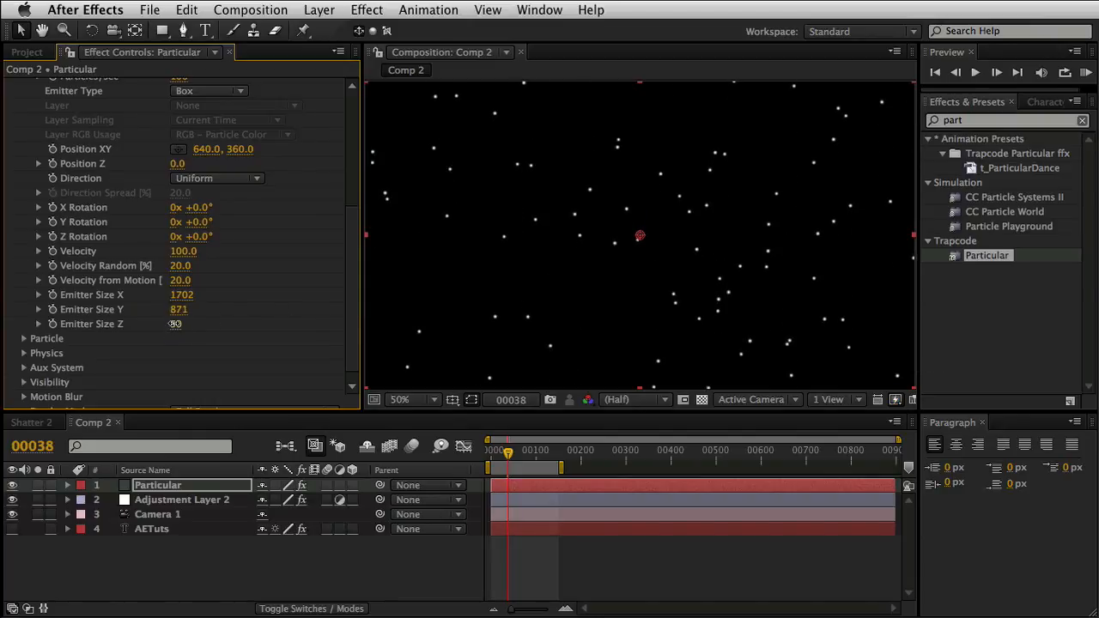
drag(175, 323, 804, 412)
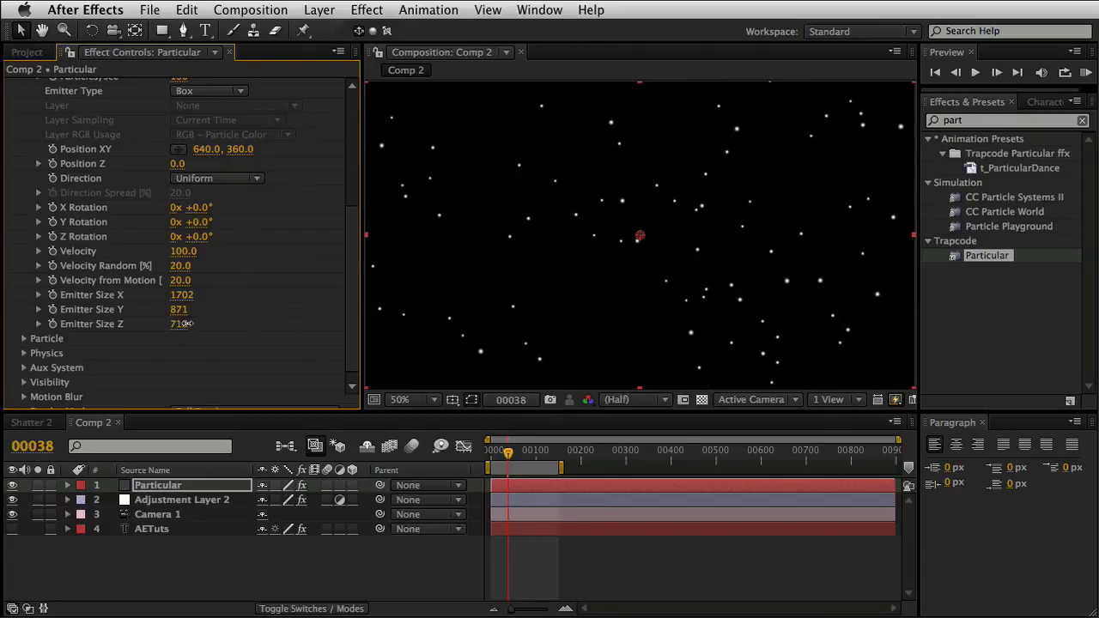
drag(180, 324, 396, 346)
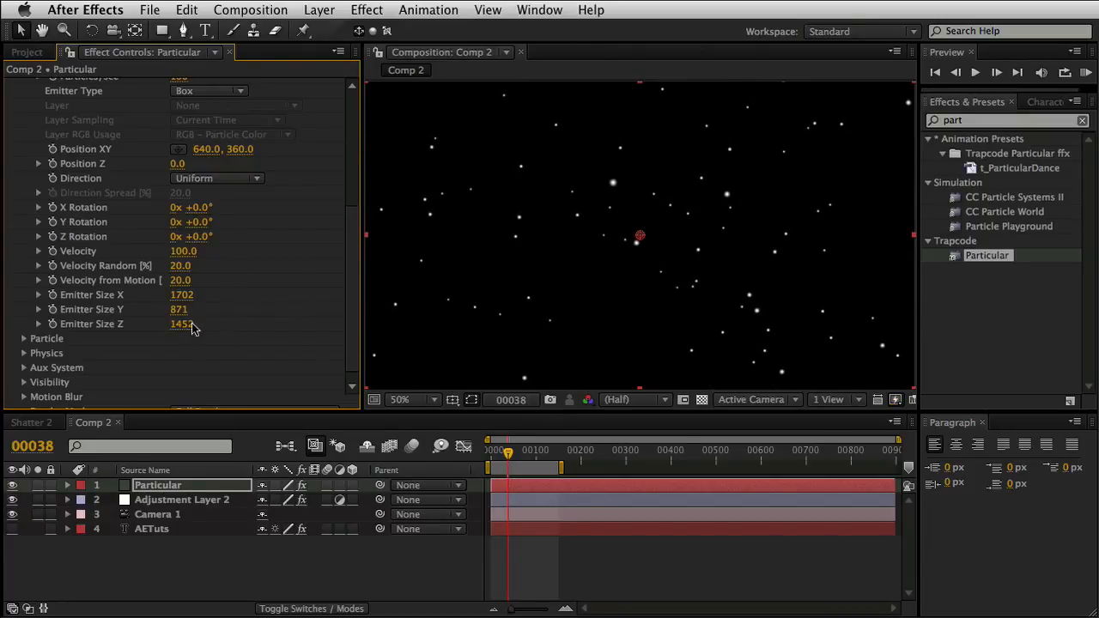
drag(192, 327, 711, 375)
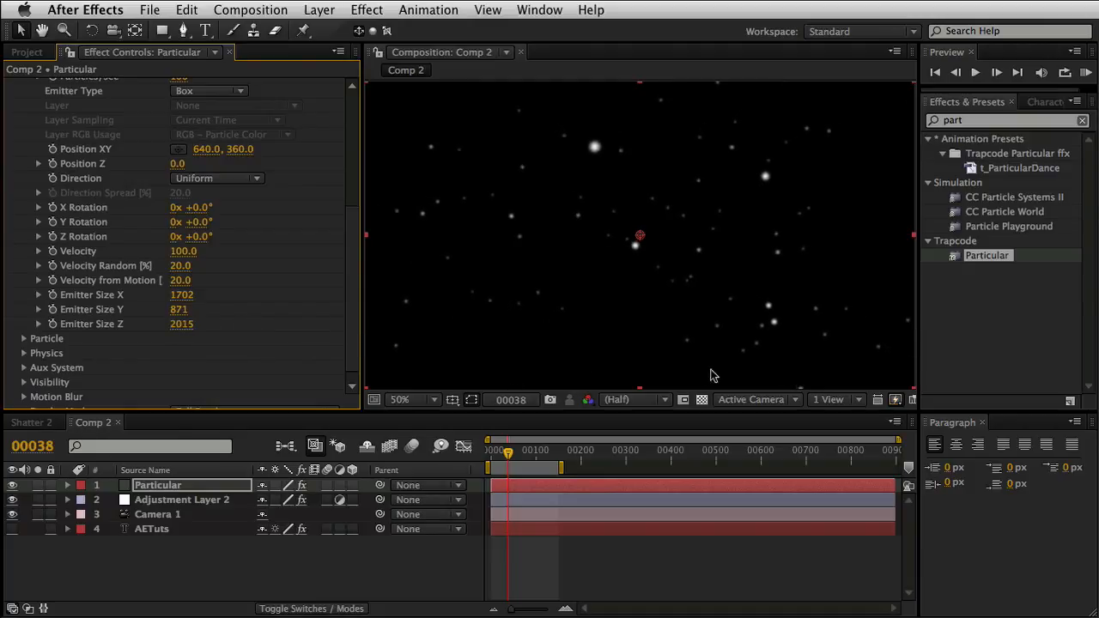
- Reduce the particle Size in the Particular effect to 2.0
scroll(331, 187, up, 8)
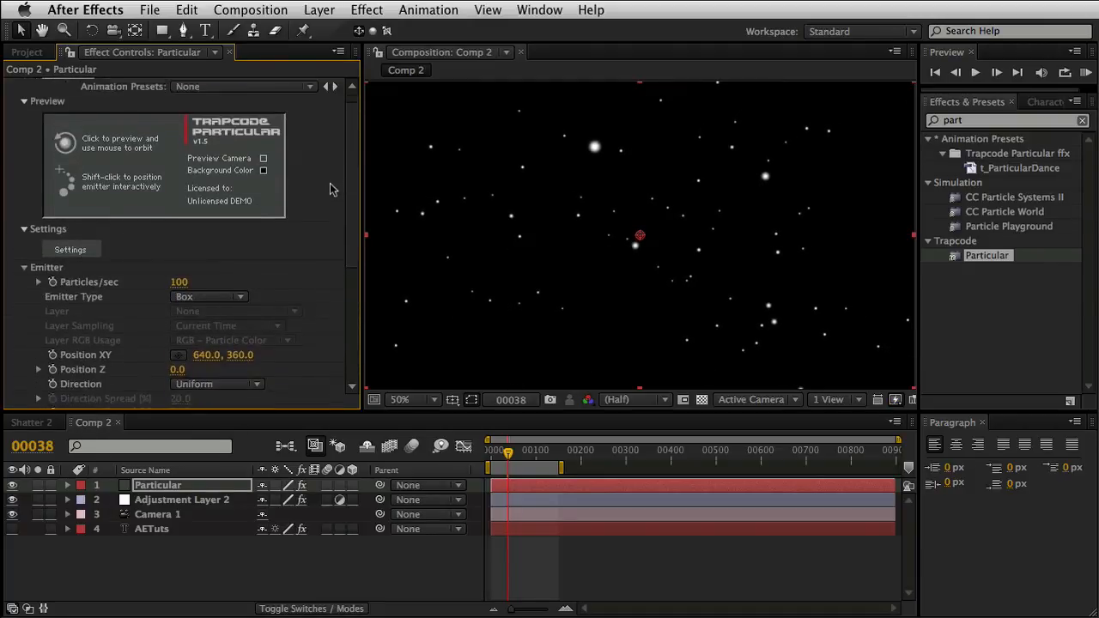
scroll(331, 187, down, 3)
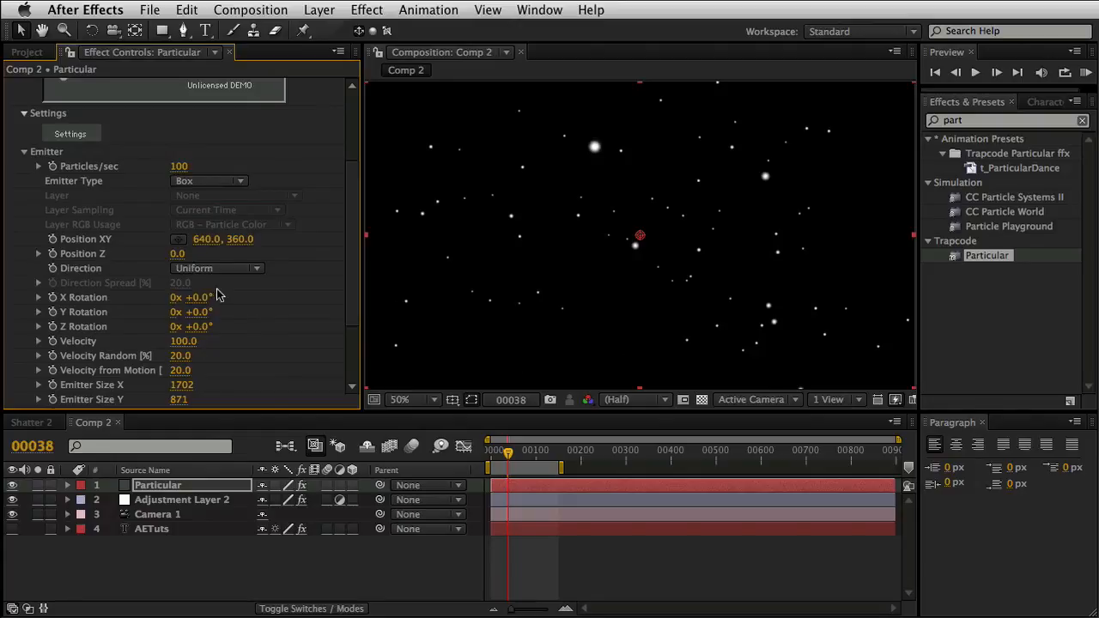
scroll(273, 296, down, 3)
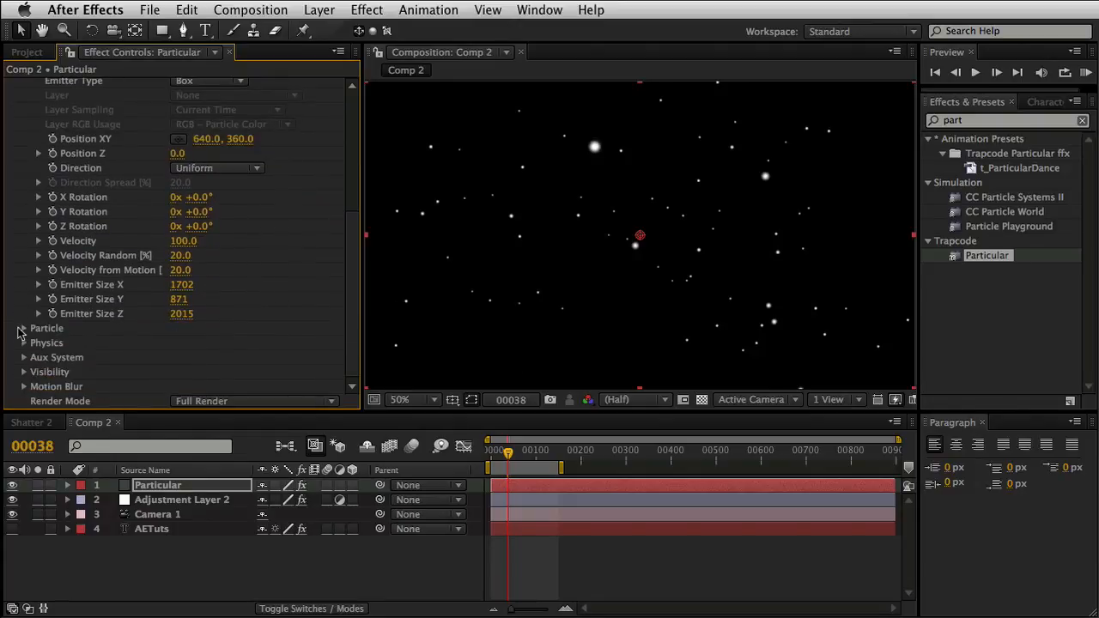
click(24, 328)
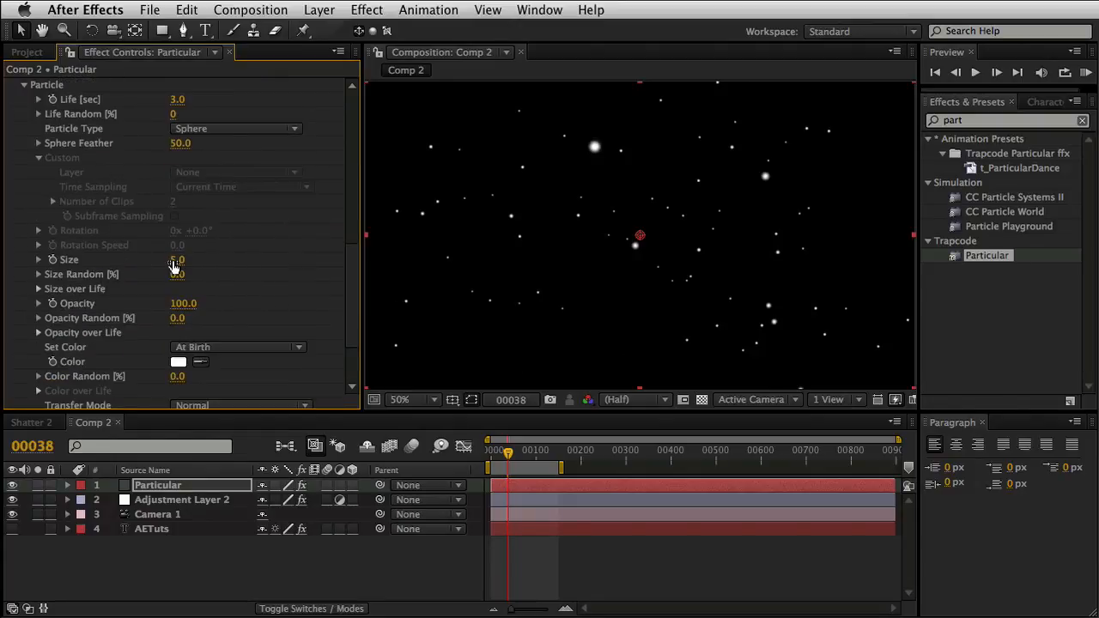
drag(173, 266, 167, 259)
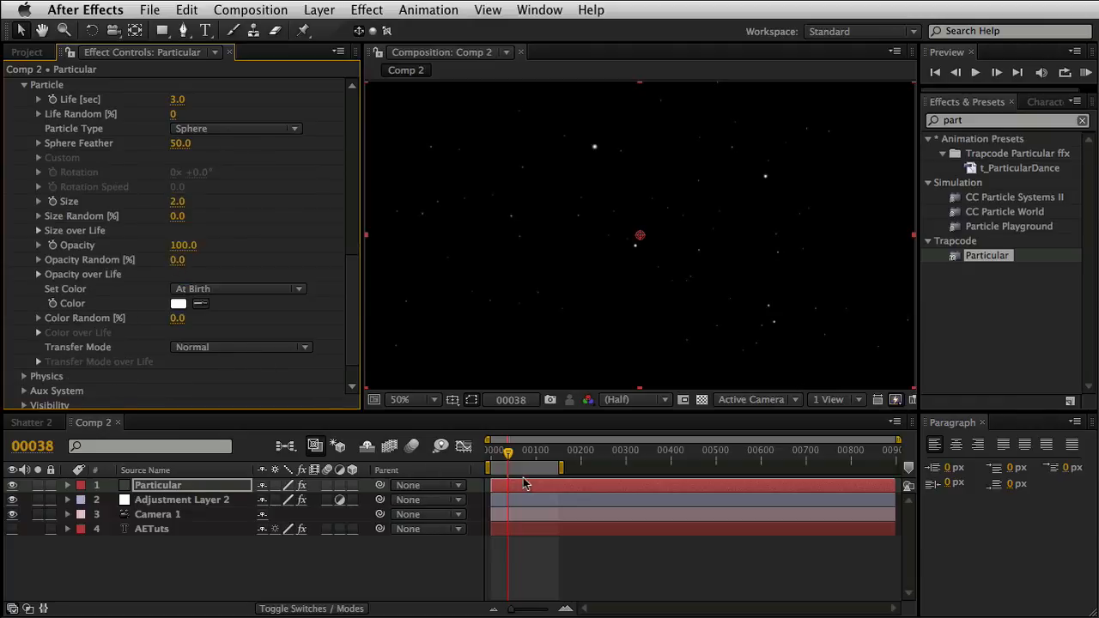
- Shift the Particular layer to start before frame 0, extend it to the composition's end, and show the AETuts text again at frame 0
drag(532, 486, 457, 480)
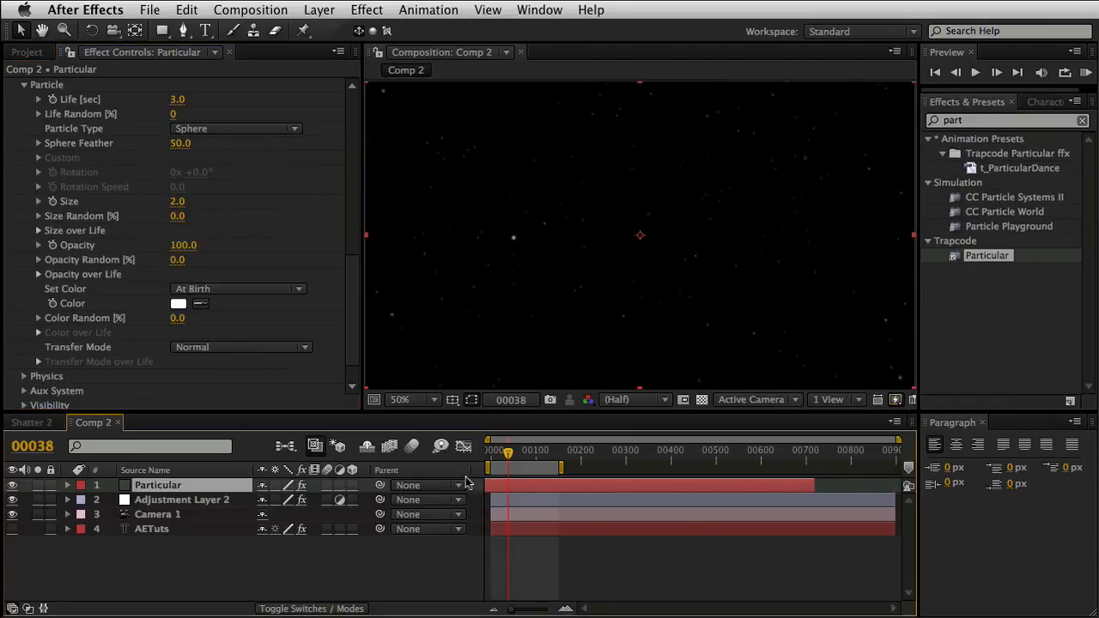
drag(814, 486, 918, 488)
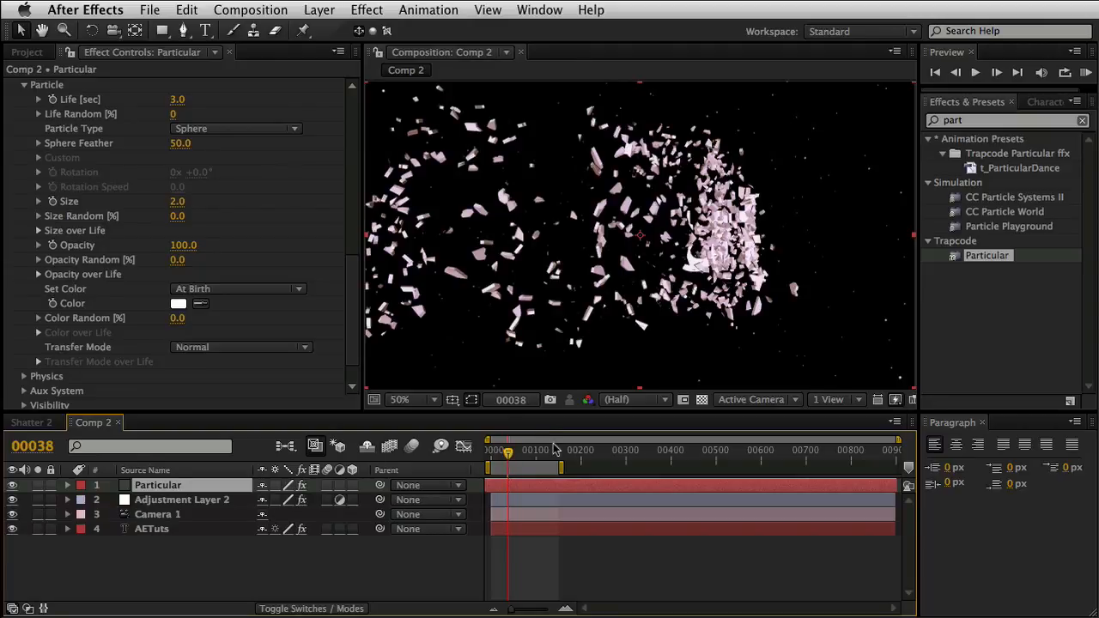
mouse_move(508, 454)
mouse_down()
mouse_move(543, 456)
mouse_move(488, 456)
mouse_up()
click(287, 579)
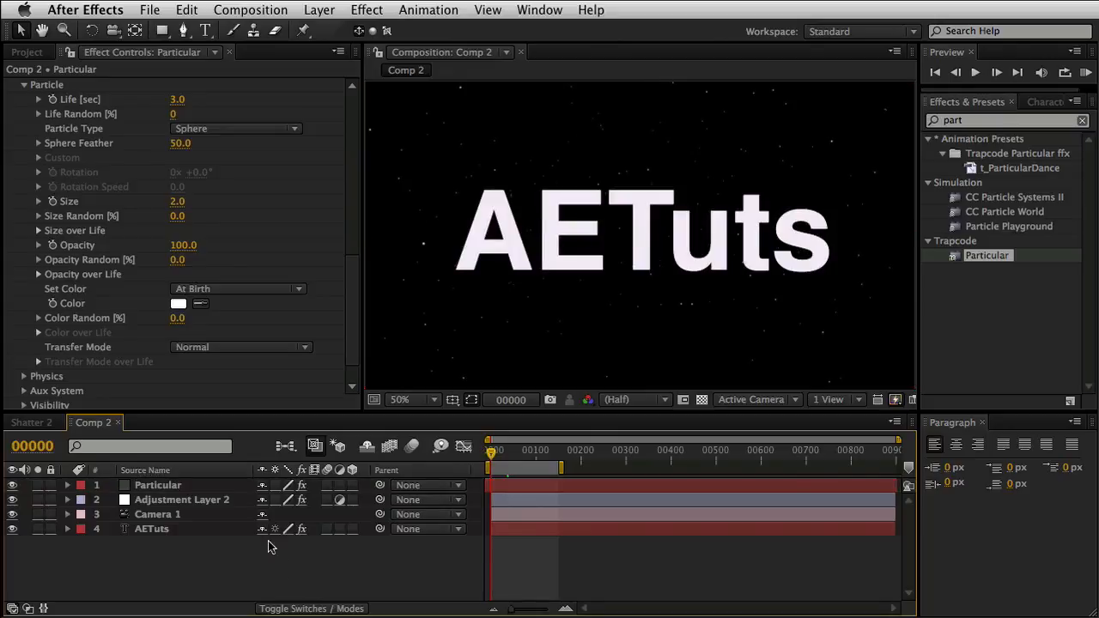
right_click(247, 564)
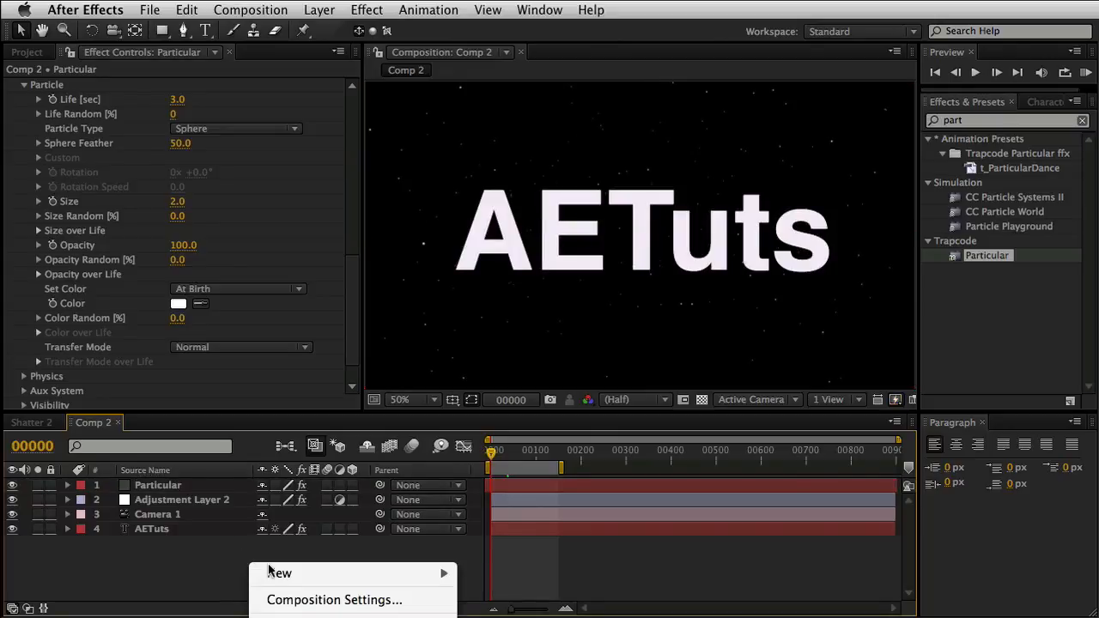
mouse_move(268, 577)
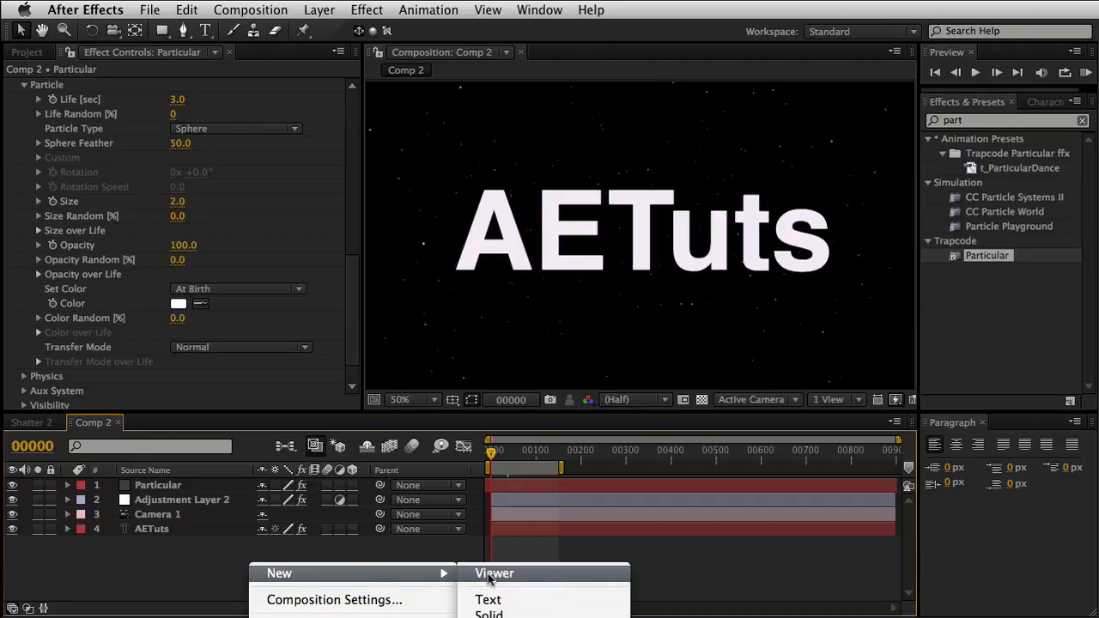
- Move Adjustment Layer 2 above the Particular layer and apply the Fast Blur effect to it
click(180, 497)
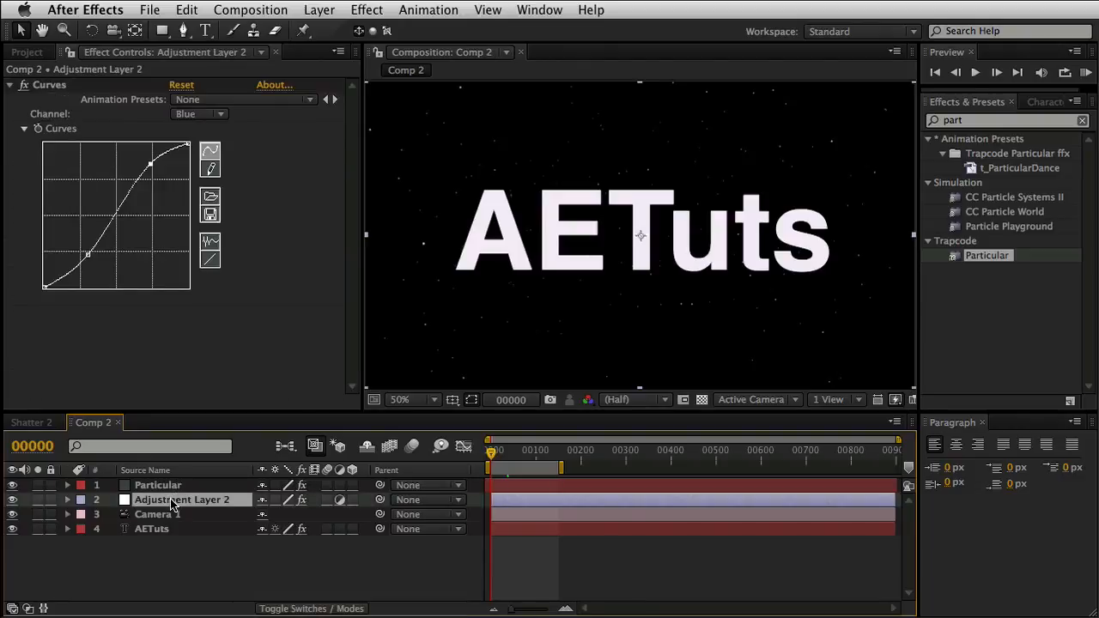
drag(172, 504, 168, 482)
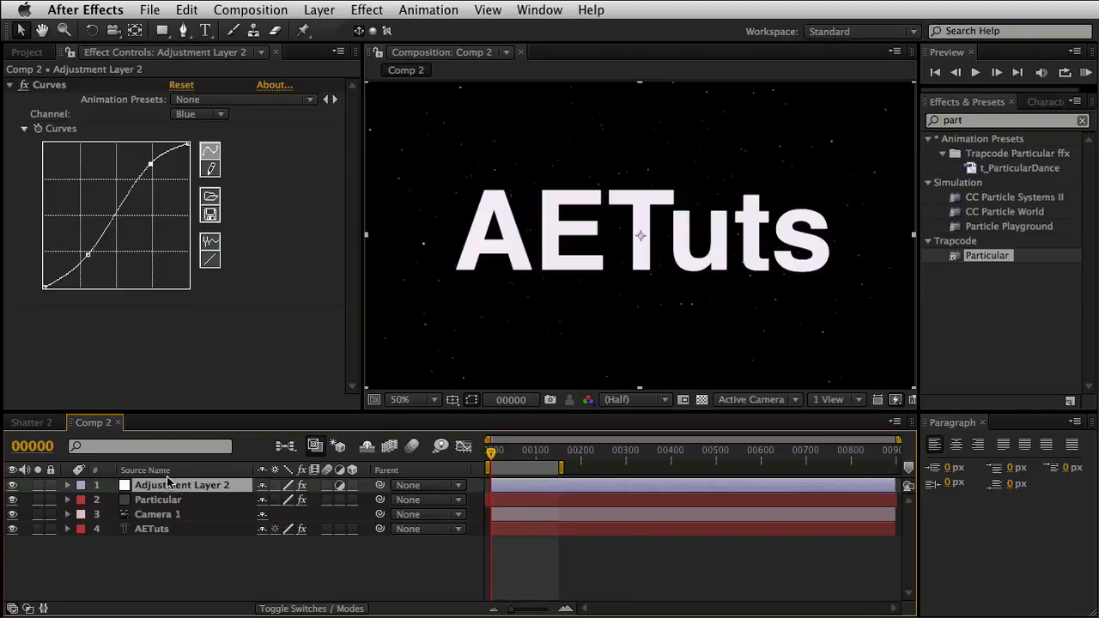
click(975, 125)
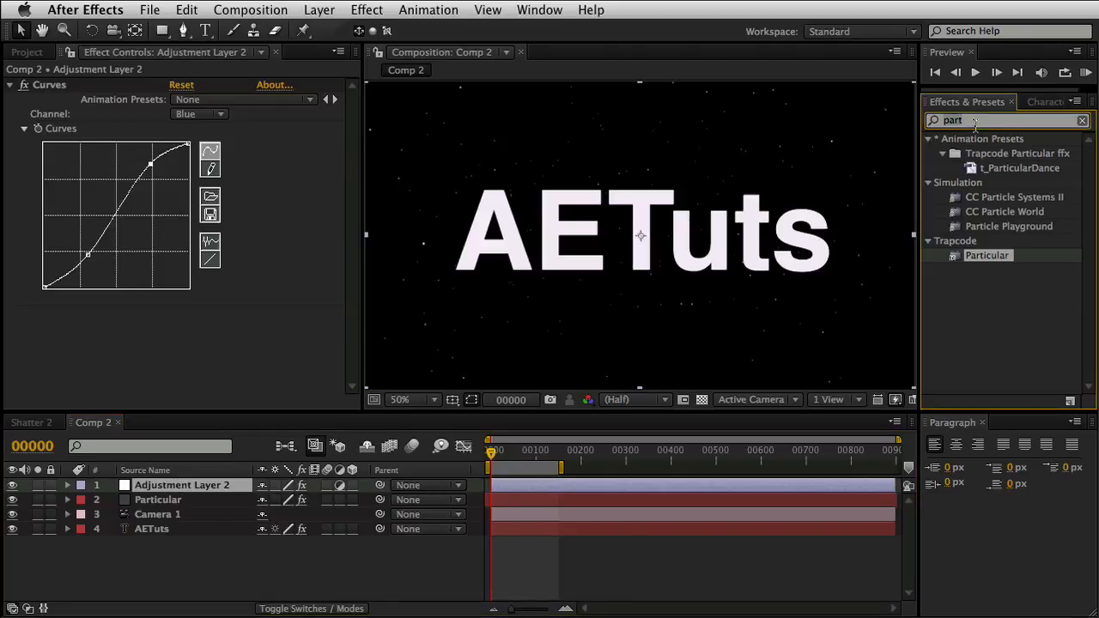
text(blu)
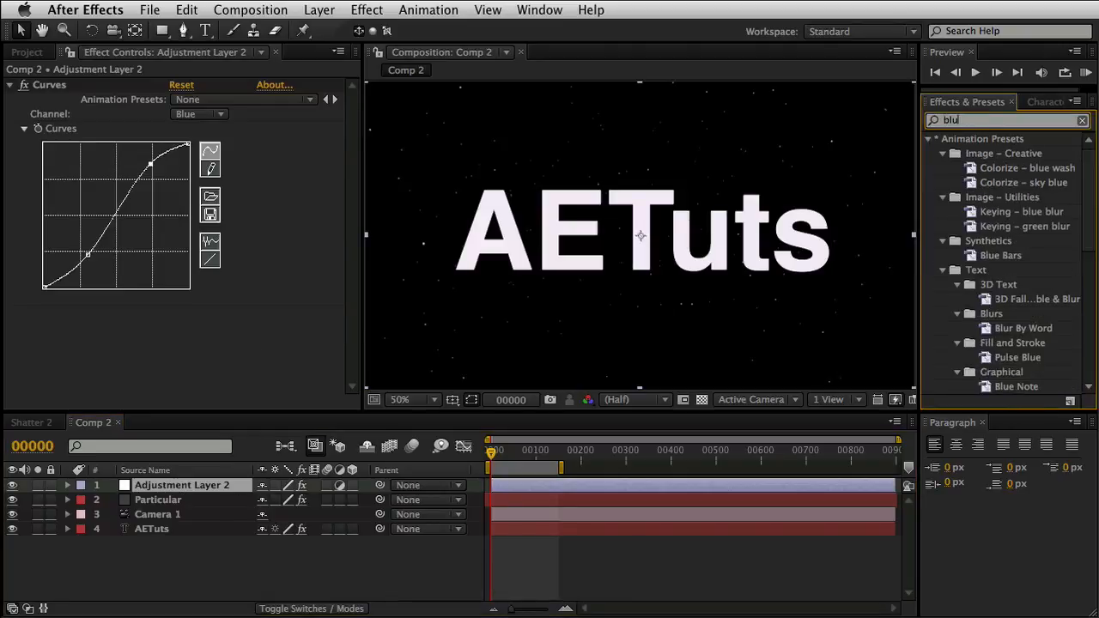
text(r)
scroll(1000, 283, down, 3)
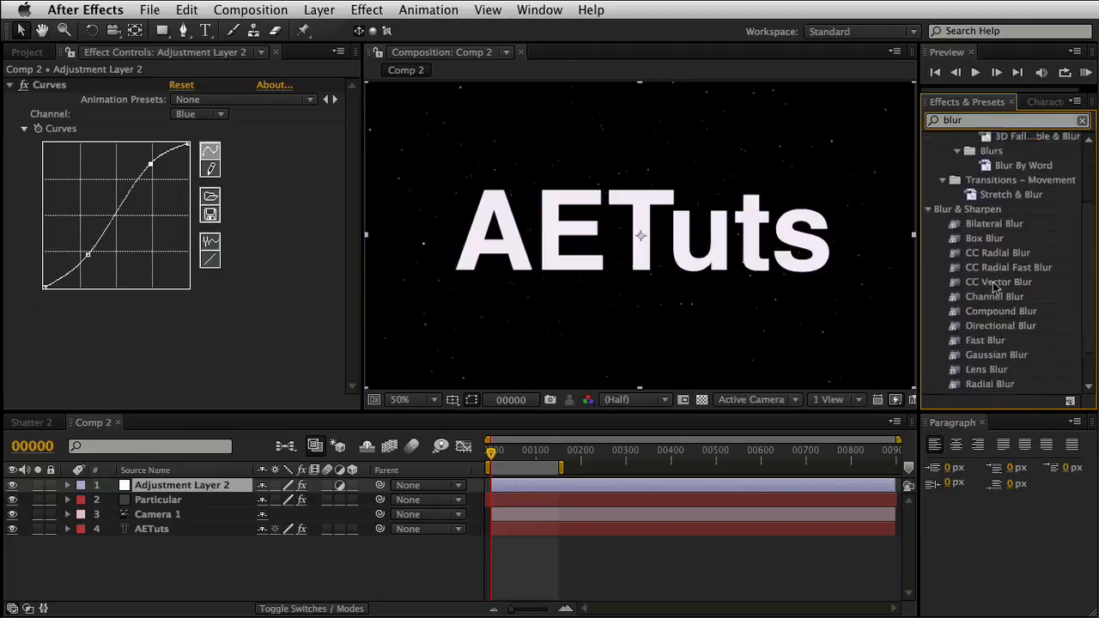
double_click(983, 299)
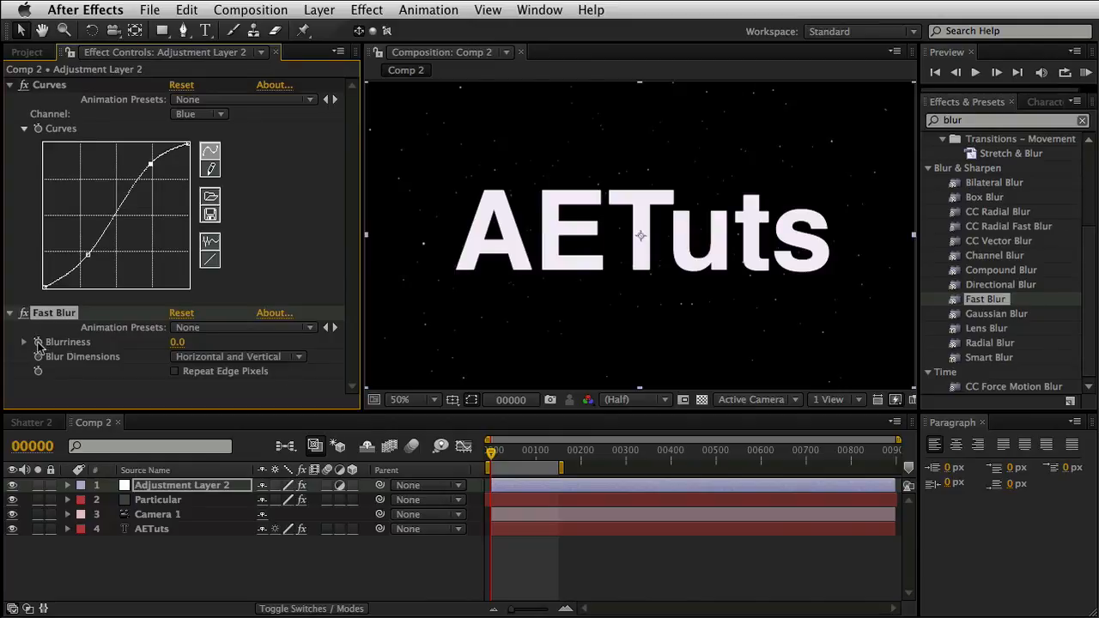
- Add the expression wiggle(2,3) to the Fast Blur Blurriness property of Adjustment Layer 2
click(155, 488)
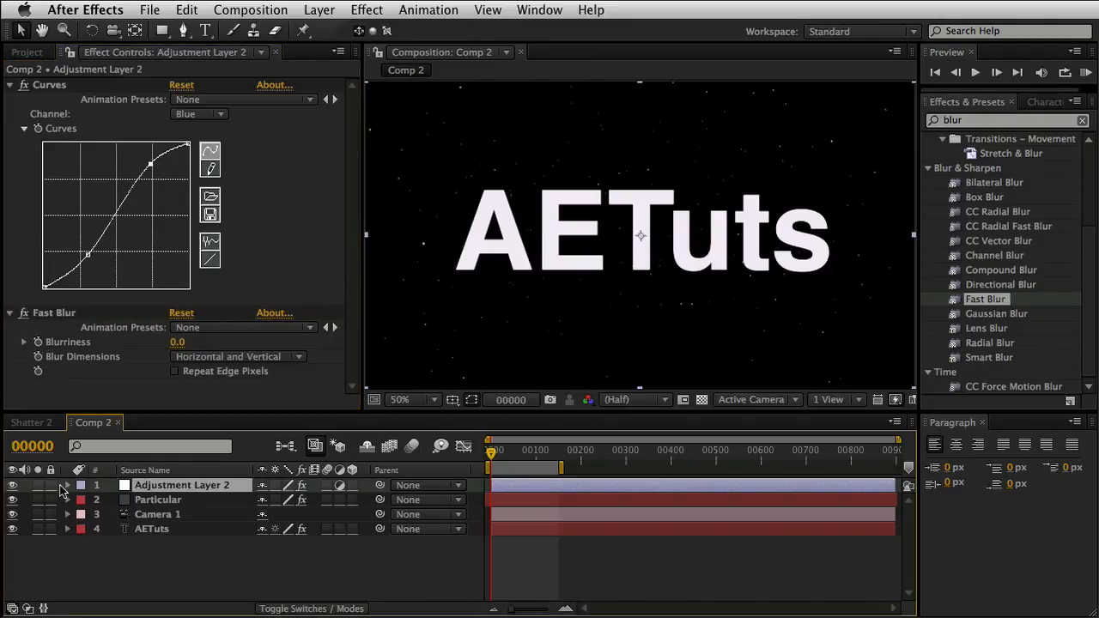
click(67, 486)
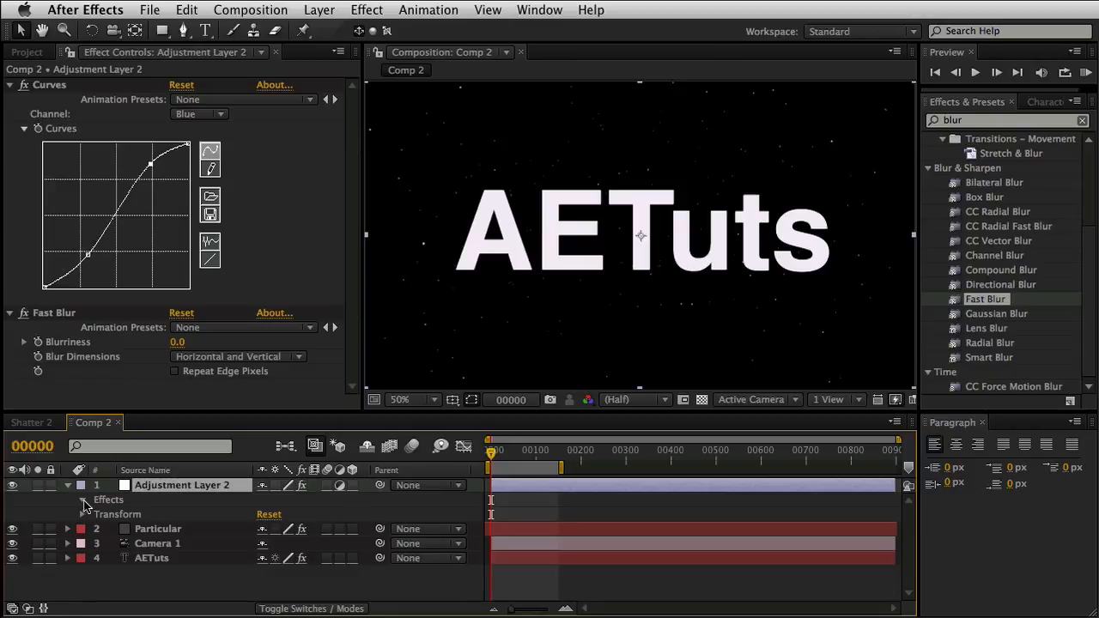
click(83, 500)
click(97, 528)
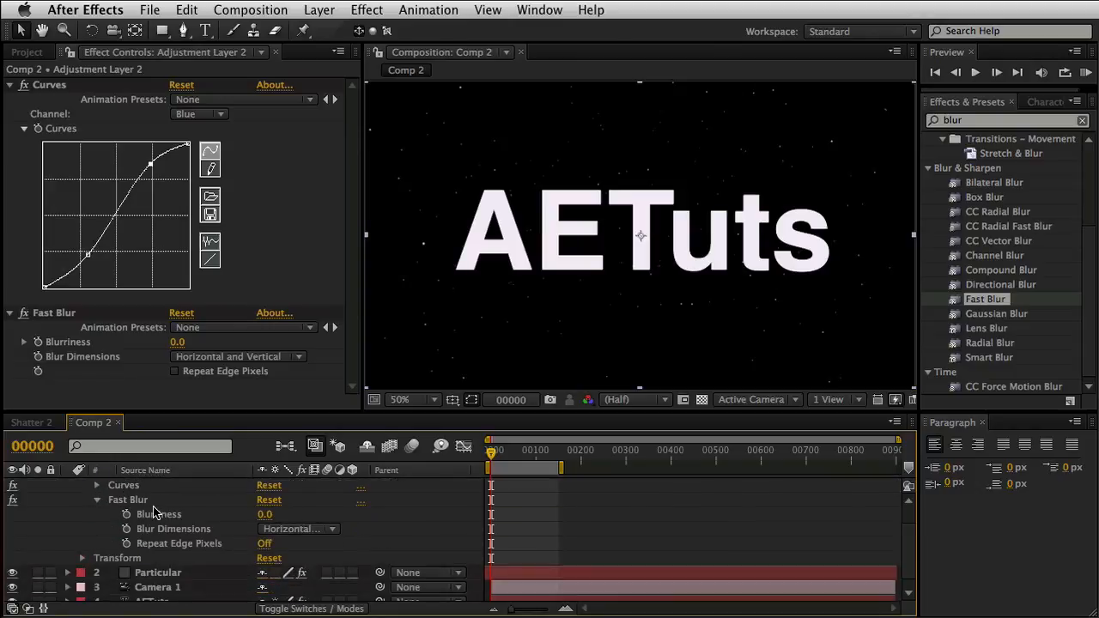
scroll(157, 513, down, 2)
mouse_move(262, 520)
mouse_down()
mouse_move(316, 512)
mouse_move(253, 515)
mouse_up()
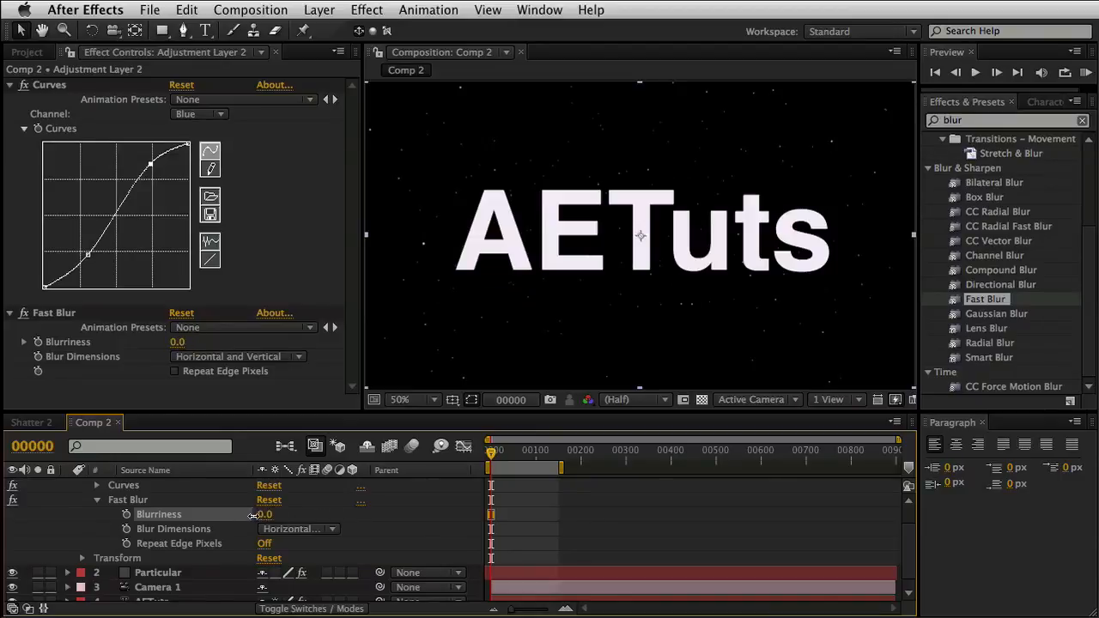
alt+click(126, 515)
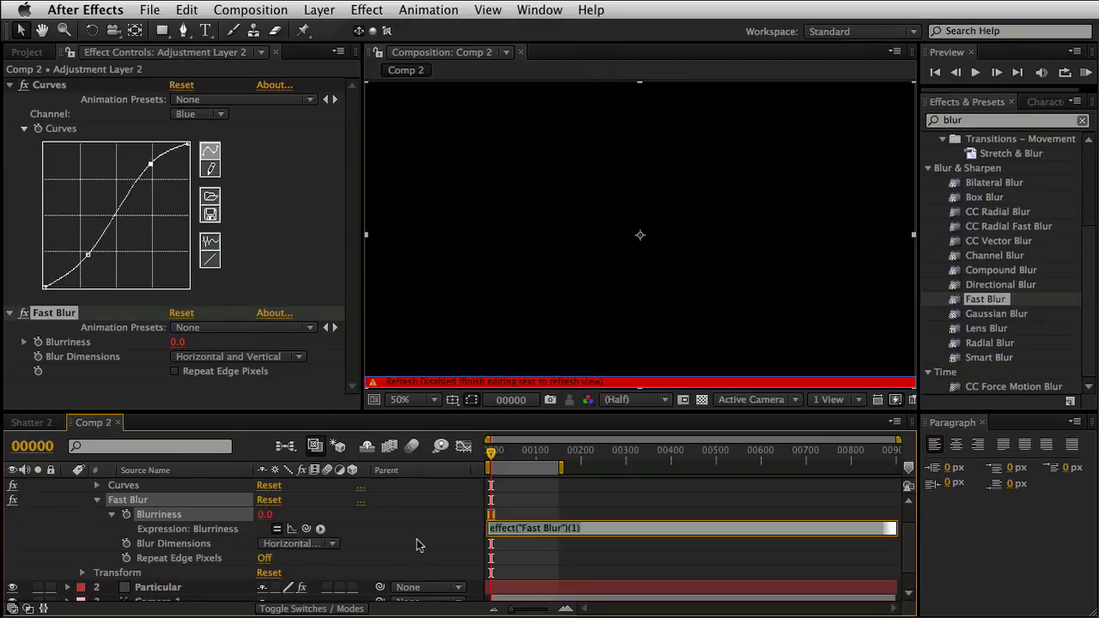
text(wiggle(2,3)
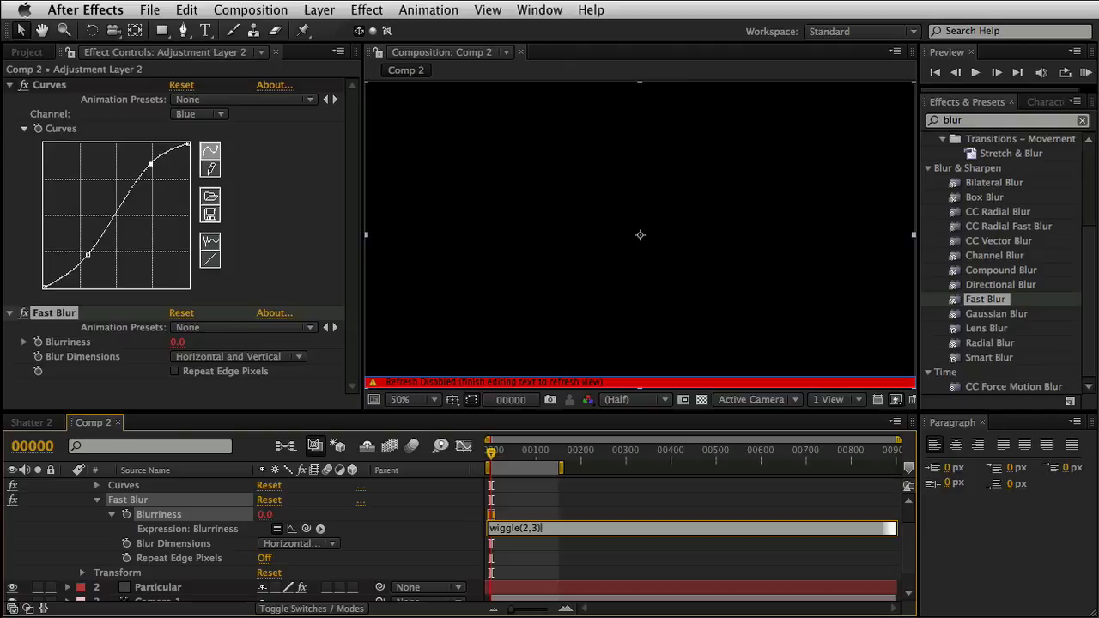
click(389, 553)
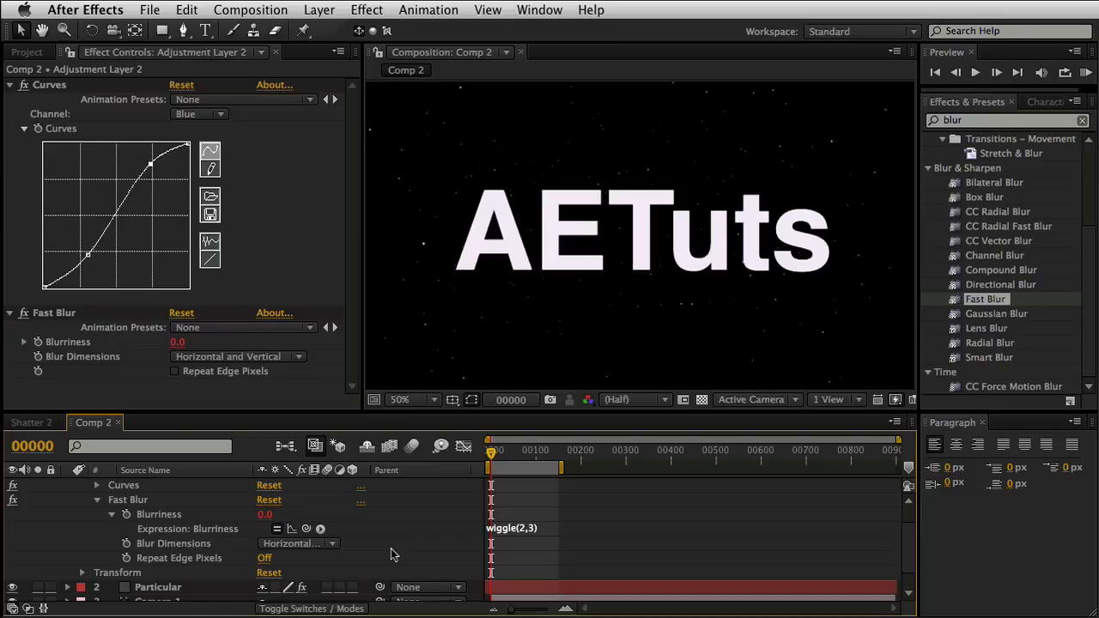
- Preview the animation in Comp 2, compare it with the reference title in the Shatter 2 composition, and return to Comp 2
key(space)
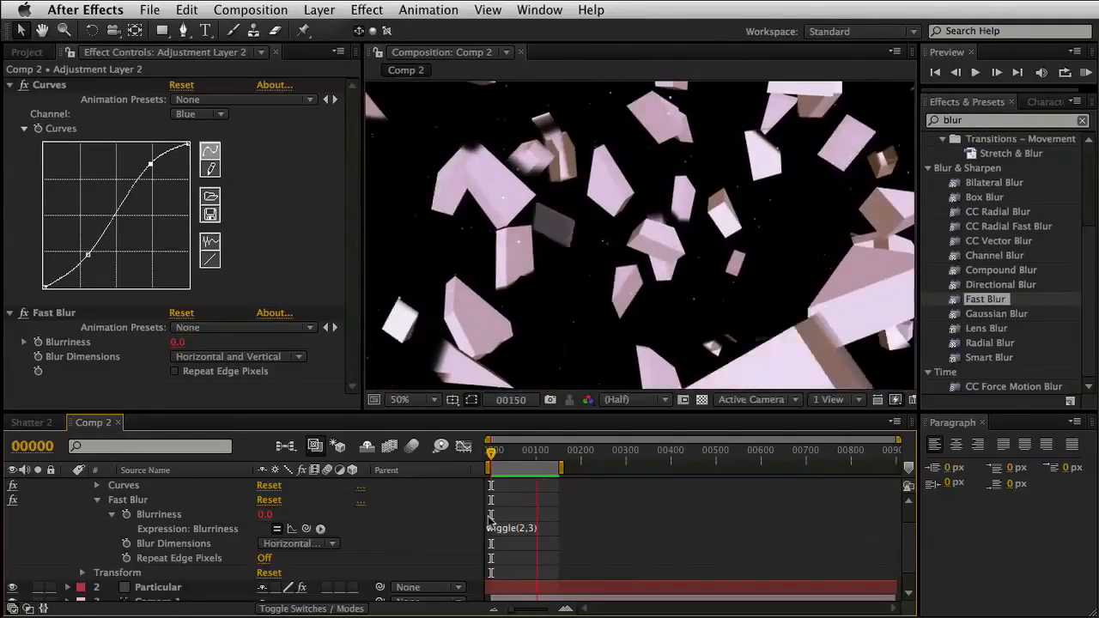
click(34, 422)
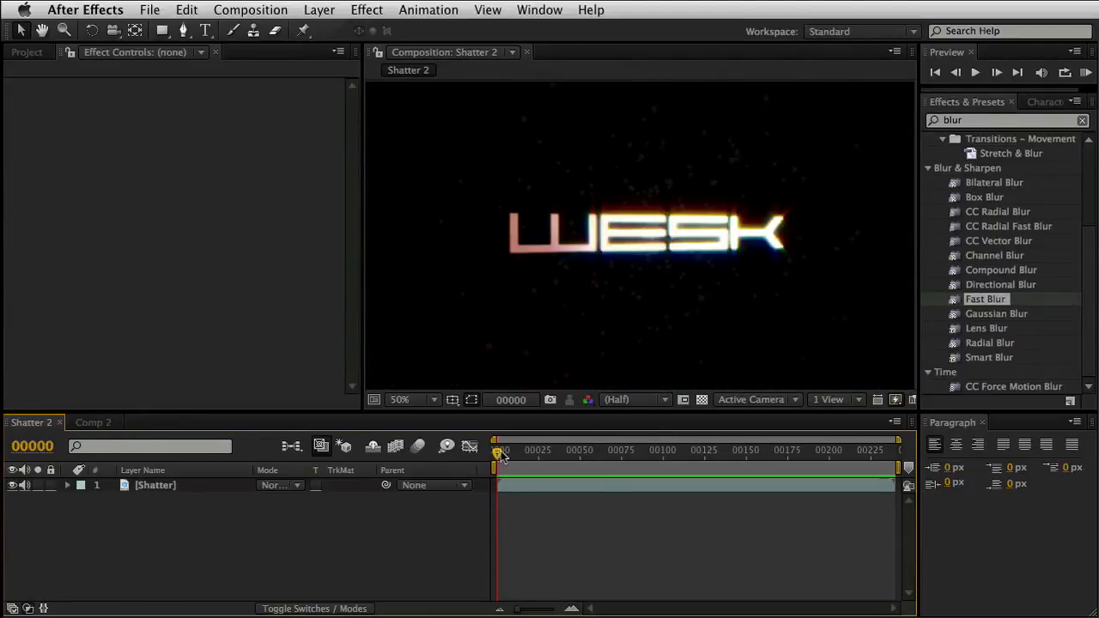
drag(500, 450, 571, 469)
drag(534, 469, 486, 468)
click(86, 422)
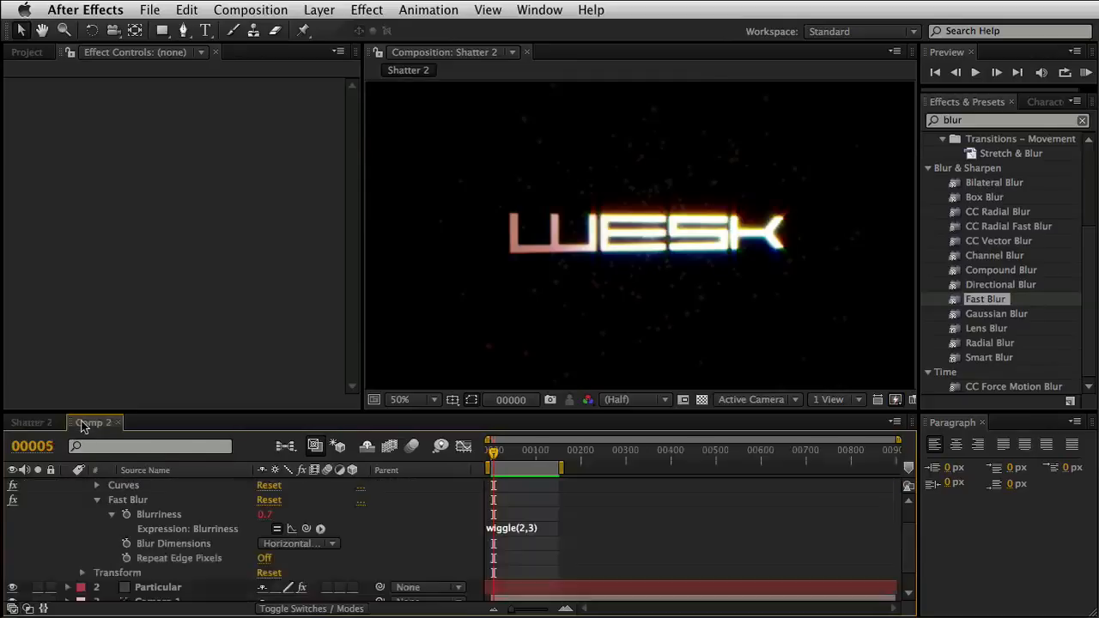